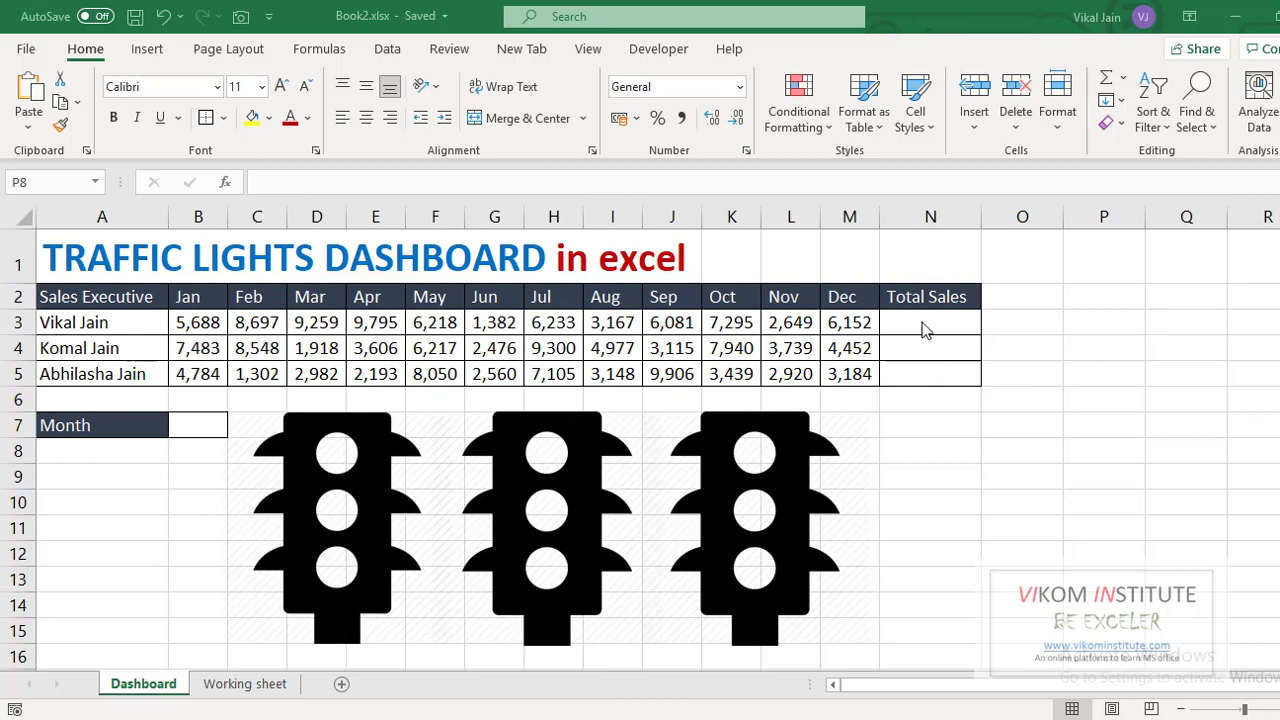
# - Review the empty Total Sales cells and the first salesperson's Jan–Aug RANDBETWEEN sales figures
pyautogui.moveTo(920, 323); pyautogui.dragTo(920, 371)
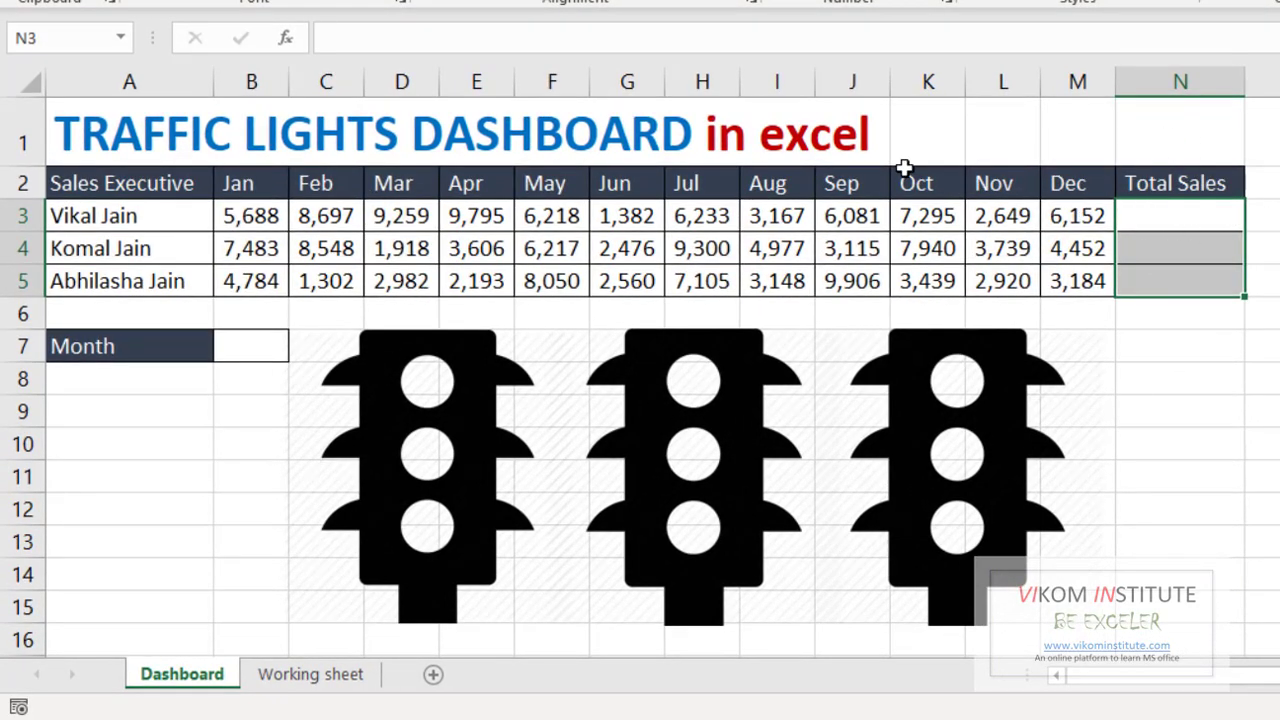
pyautogui.click(244, 350)
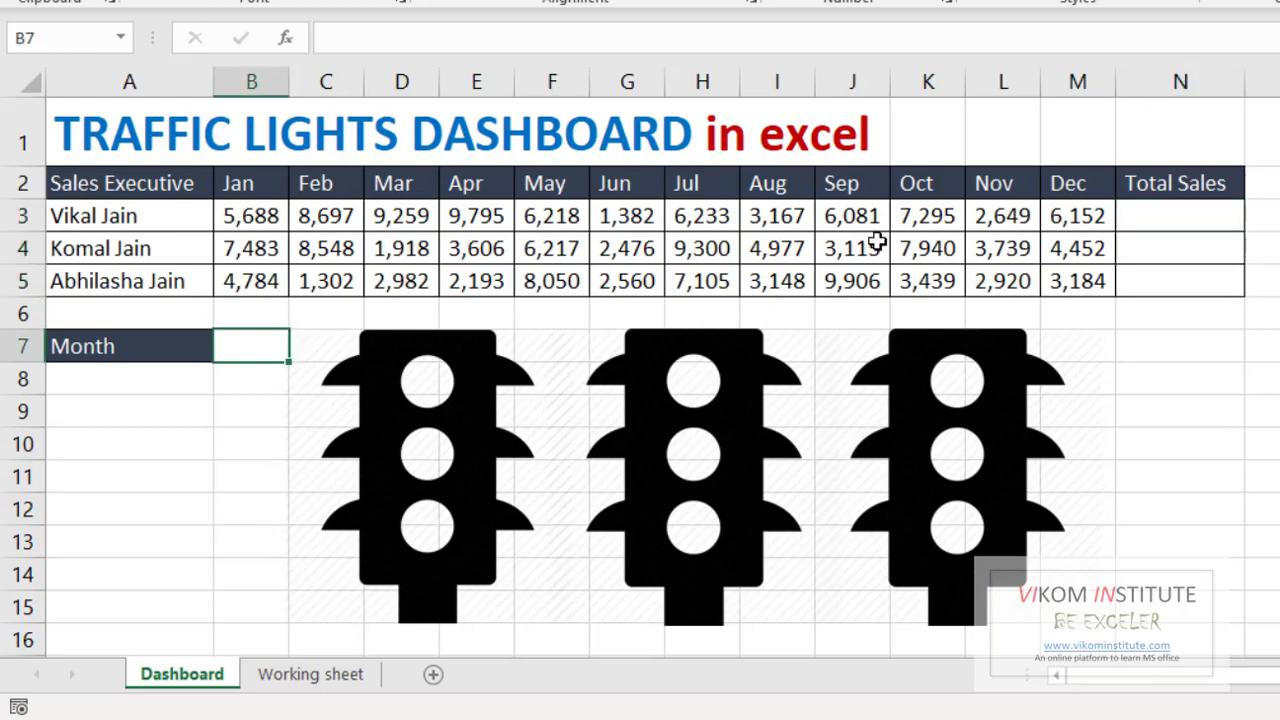
pyautogui.moveTo(243, 210); pyautogui.dragTo(487, 208)
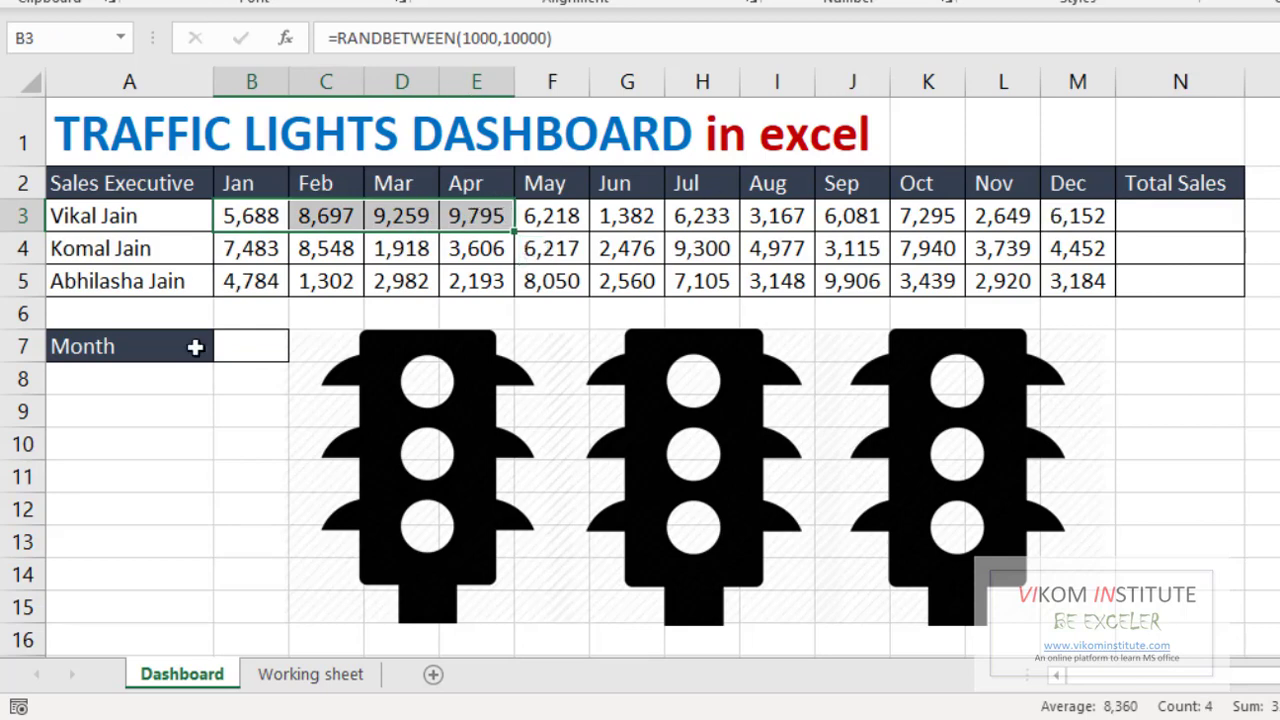
pyautogui.click(250, 350)
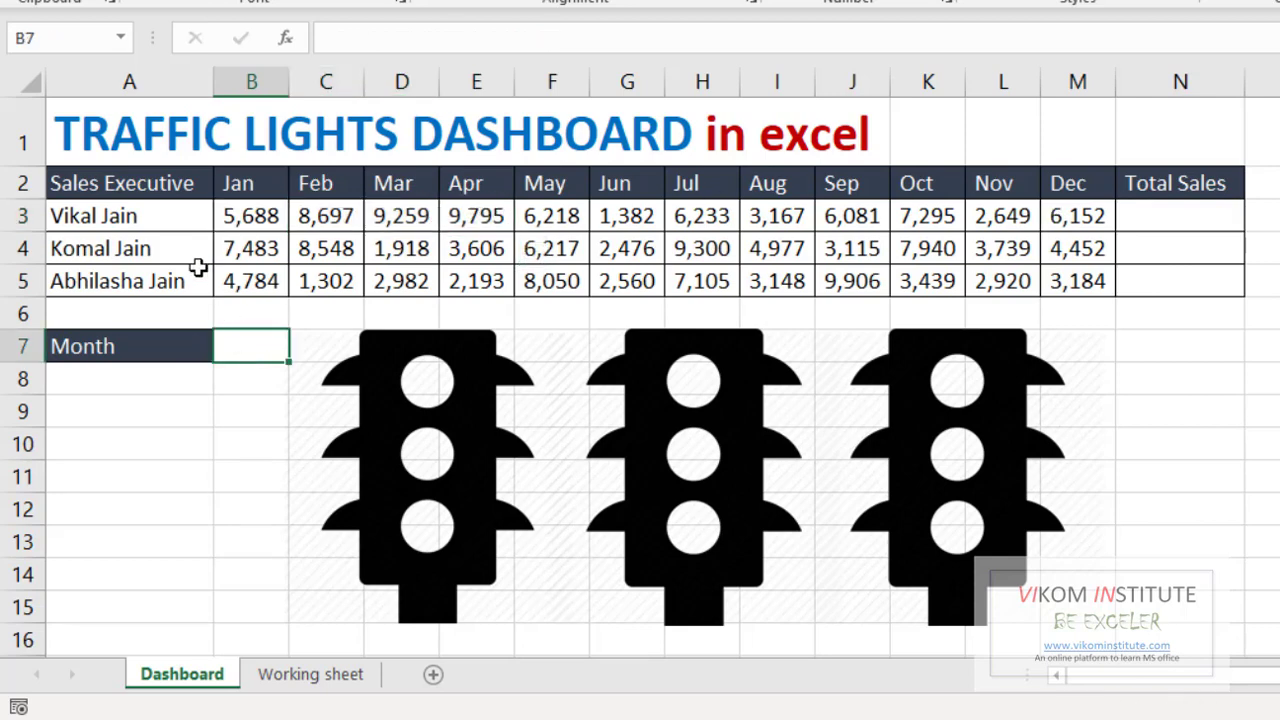
pyautogui.click(246, 212)
pyautogui.moveTo(310, 213); pyautogui.dragTo(760, 218)
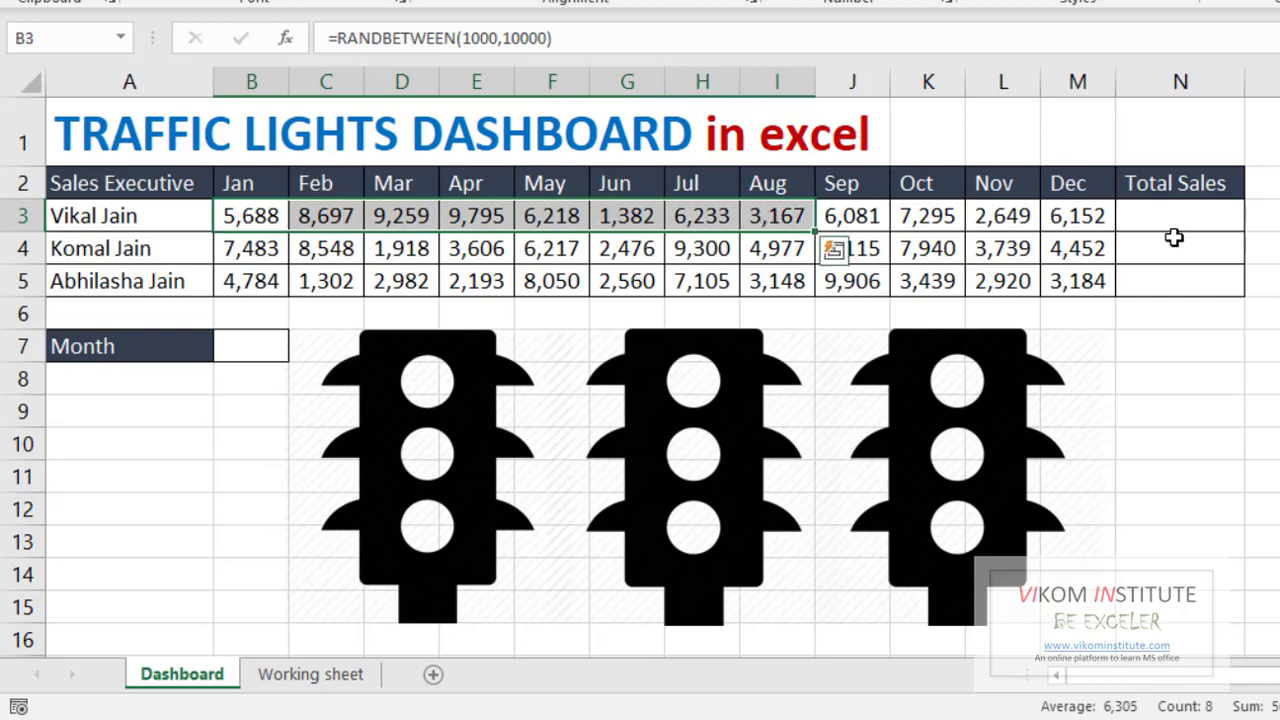
pyautogui.click(1140, 217)
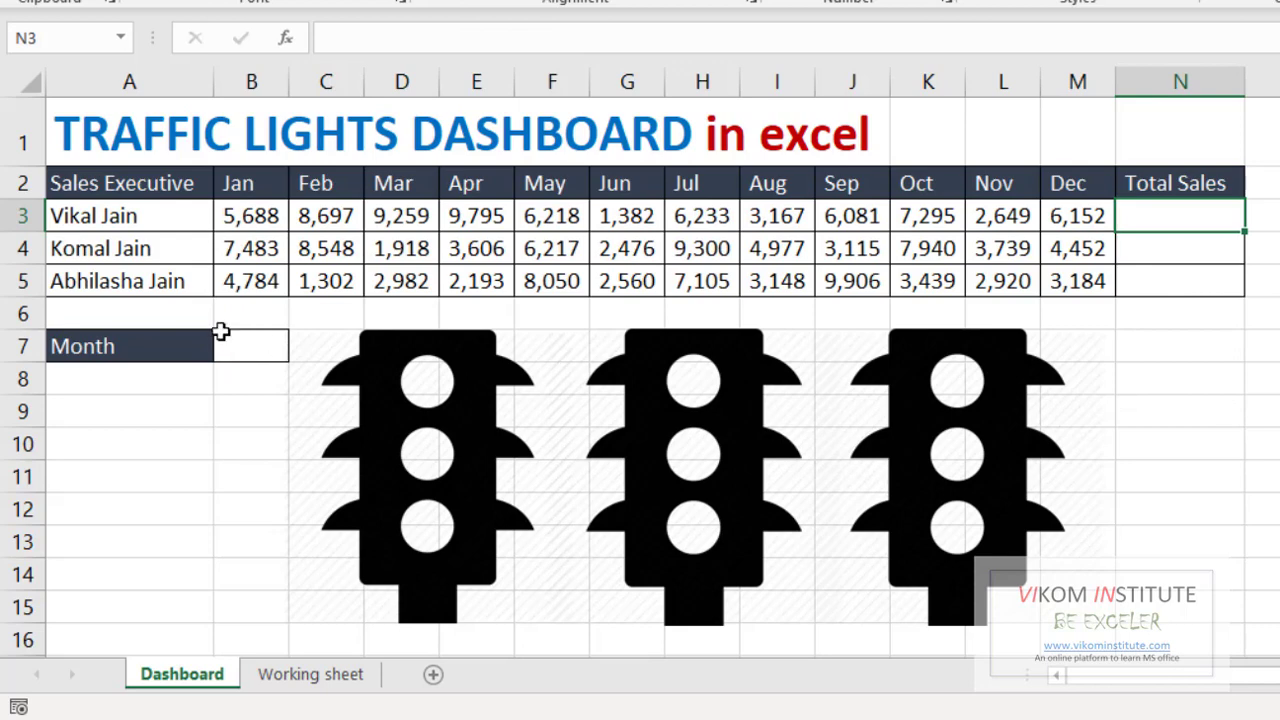
# - Open Data Validation for the Month input cell B7
pyautogui.click(250, 348)
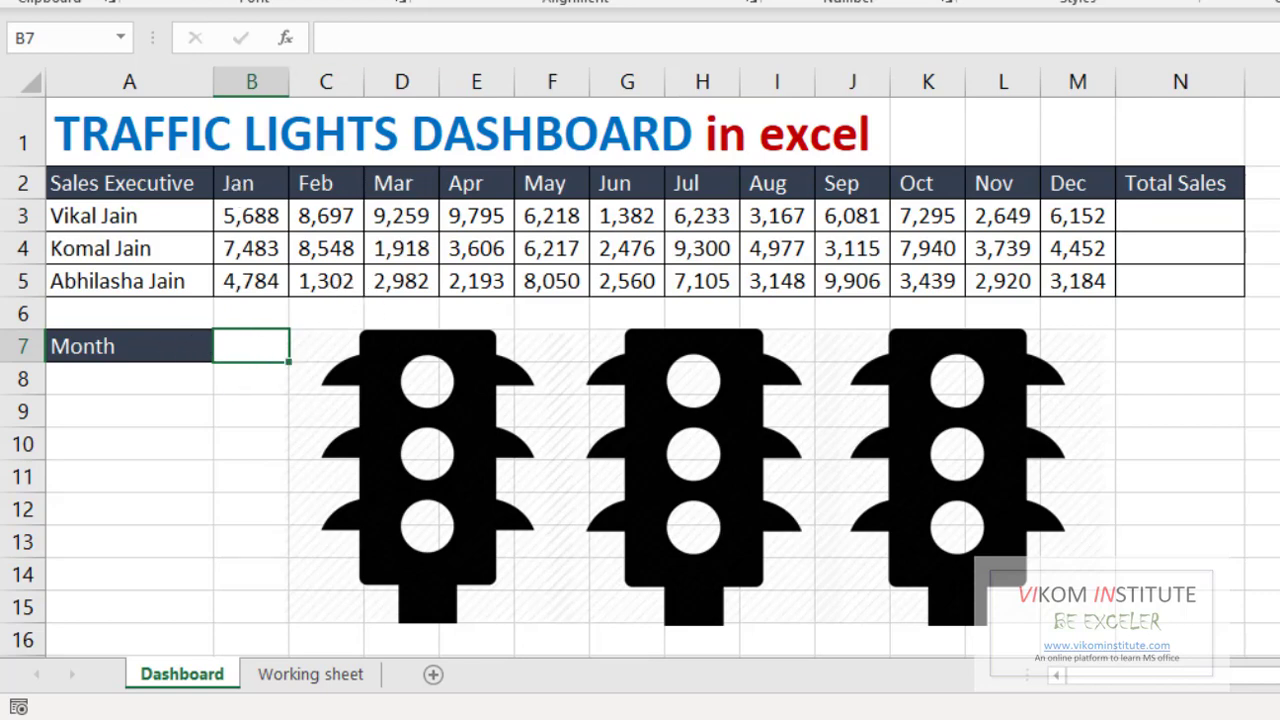
pyautogui.click(407, 16)
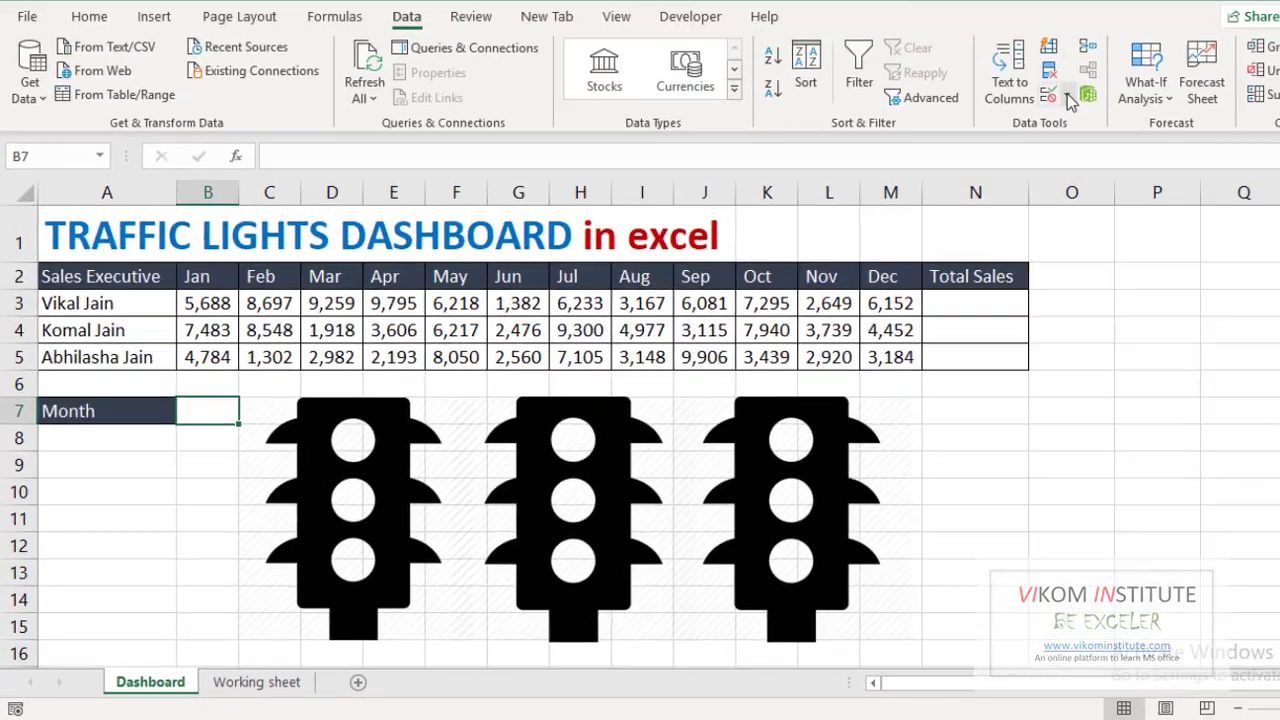
pyautogui.click(1068, 97)
# - Set B7's validation to a List sourced from the month headers $B$2:$M$2
pyautogui.click(1069, 137)
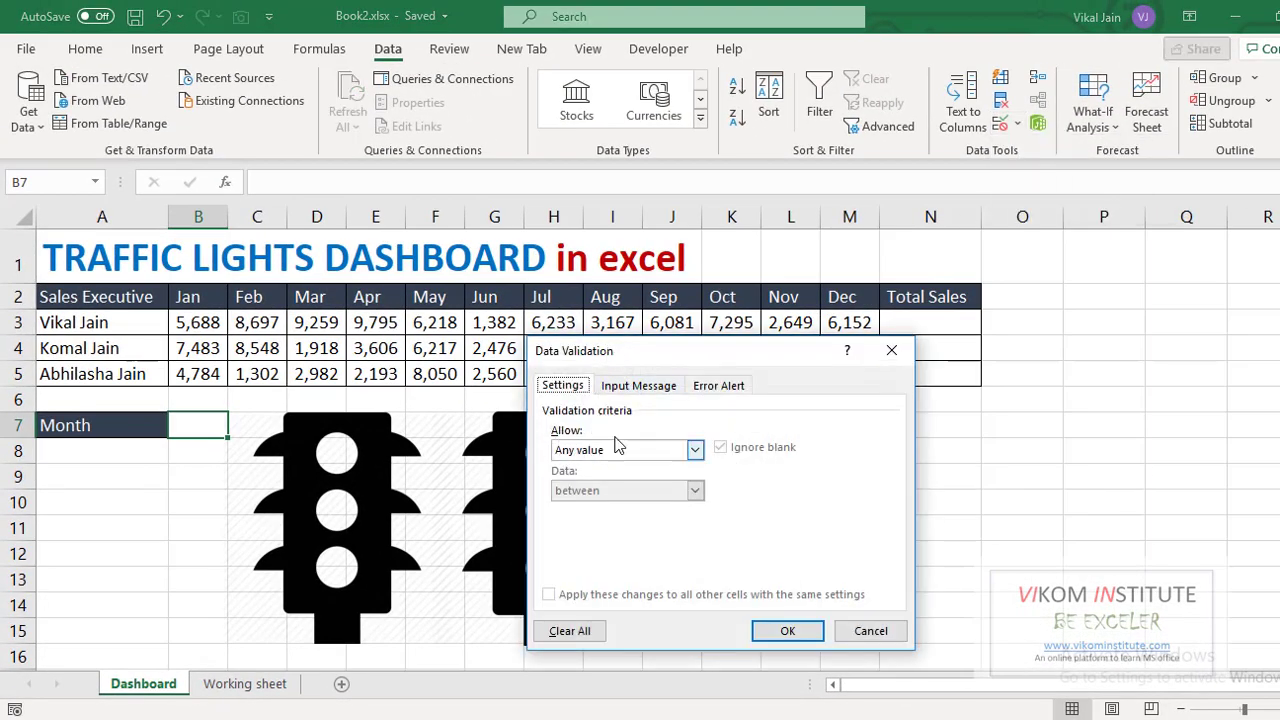
pyautogui.click(589, 454)
pyautogui.click(563, 506)
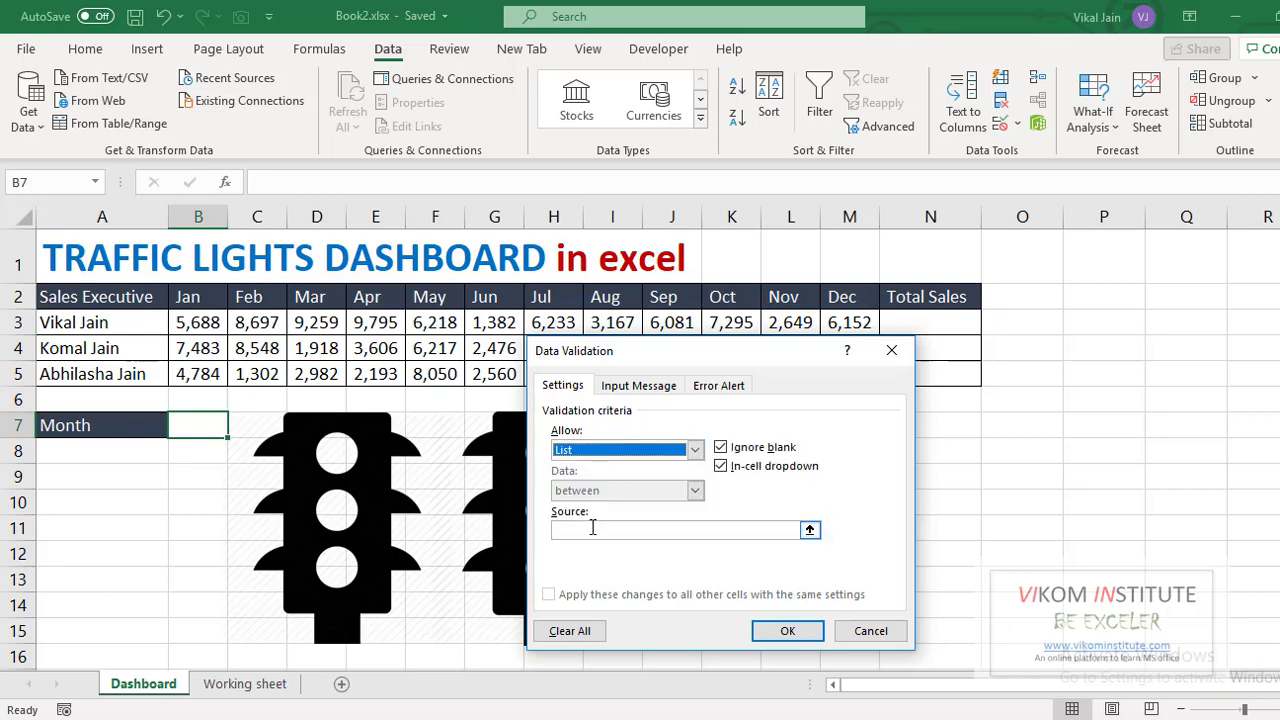
pyautogui.click(593, 529)
pyautogui.moveTo(205, 297); pyautogui.dragTo(842, 297)
pyautogui.click(787, 630)
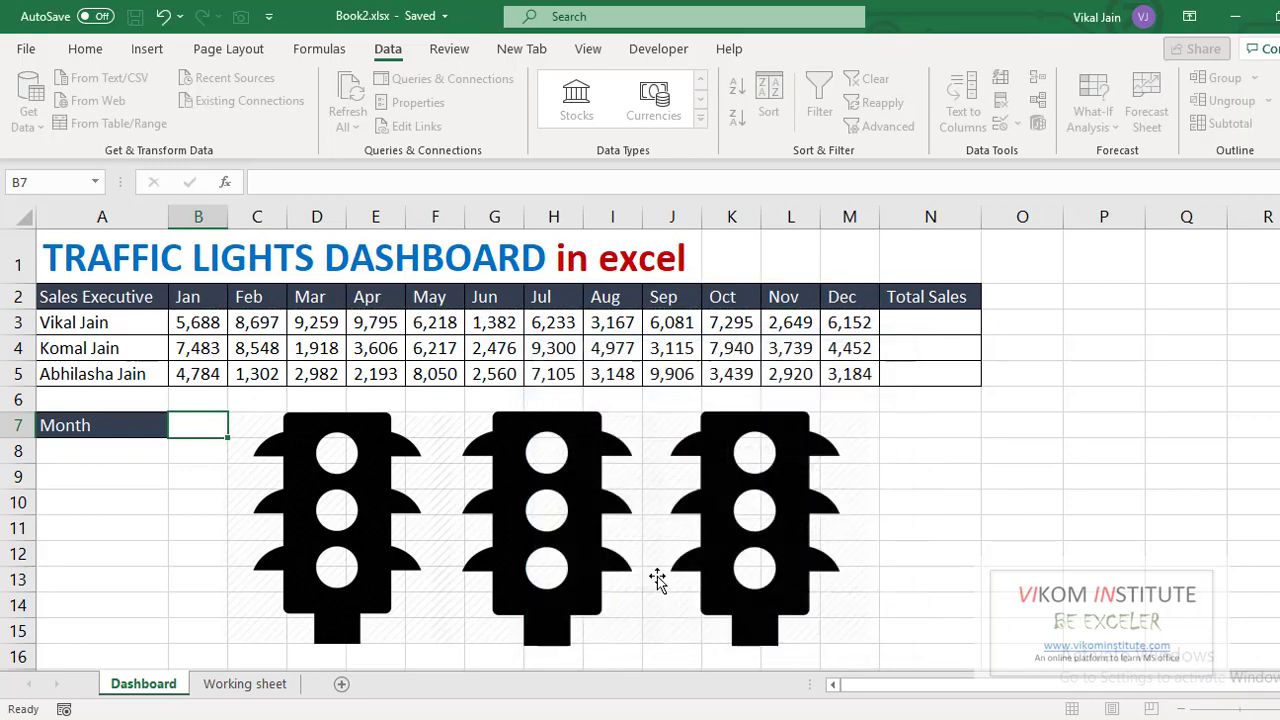
# - Choose May in B7's dropdown and review the Jan–May headers and monthly sales
pyautogui.click(236, 428)
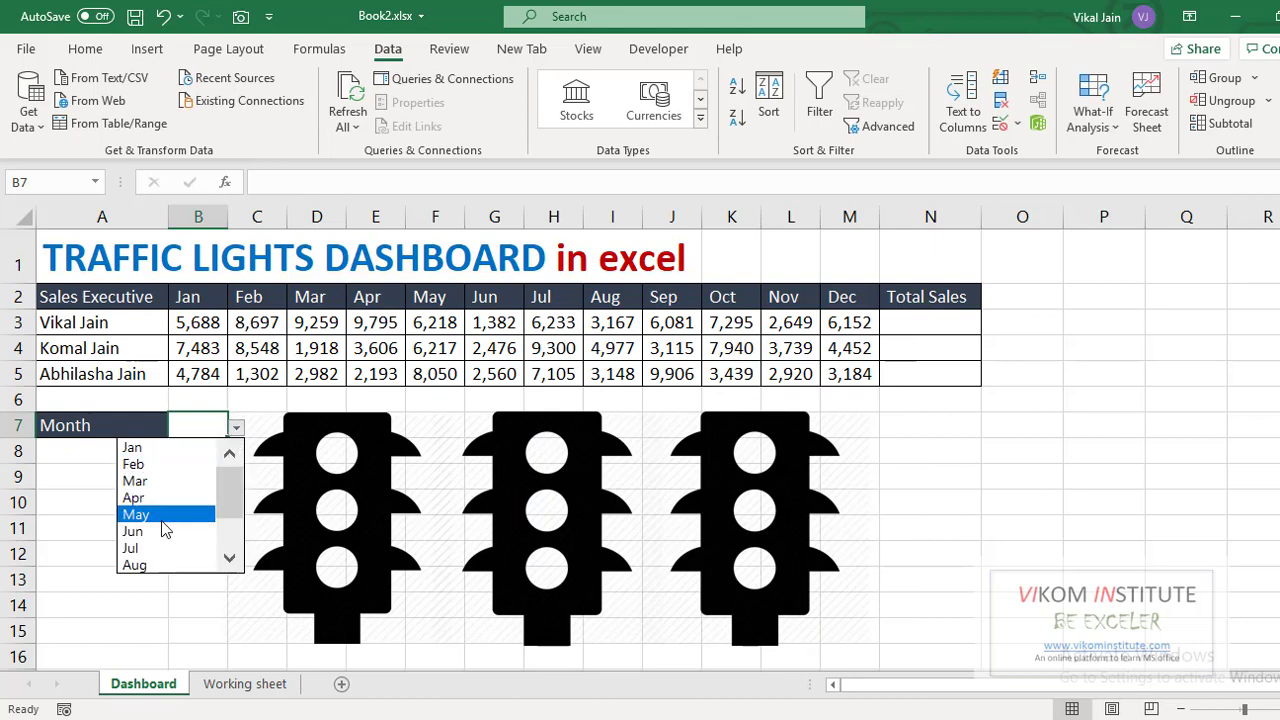
pyautogui.click(168, 522)
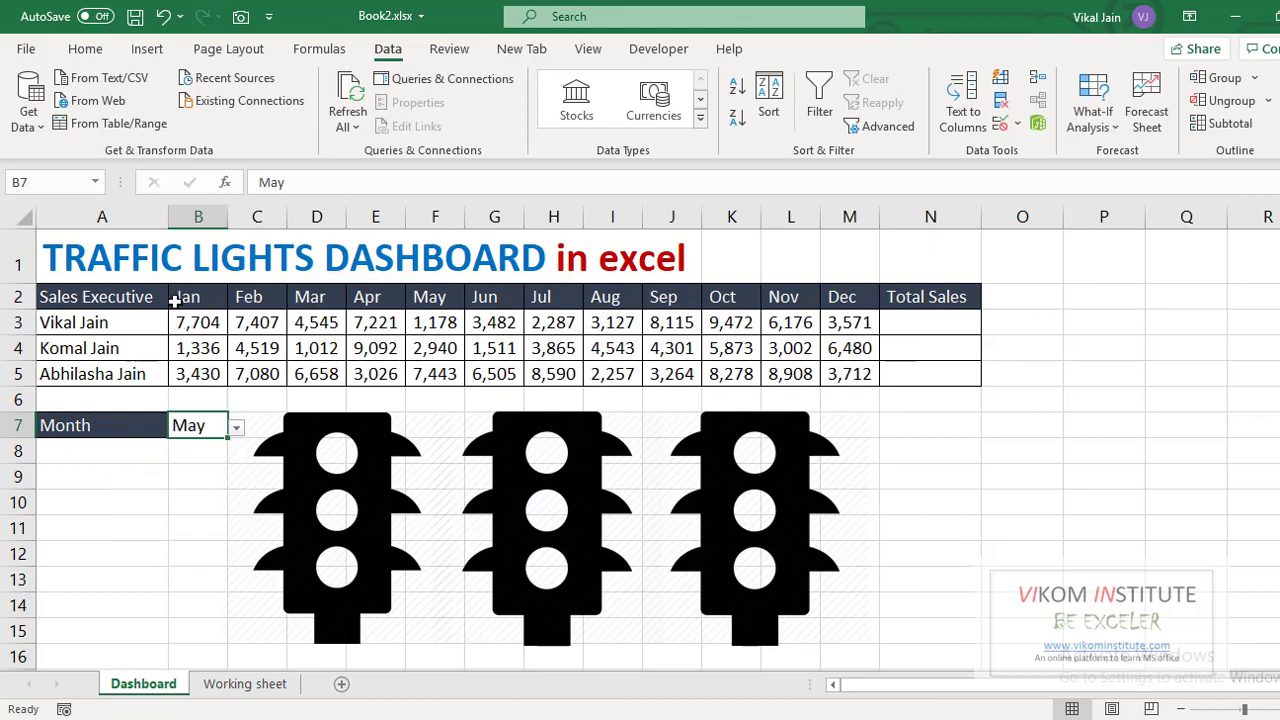
pyautogui.moveTo(176, 300); pyautogui.dragTo(425, 296)
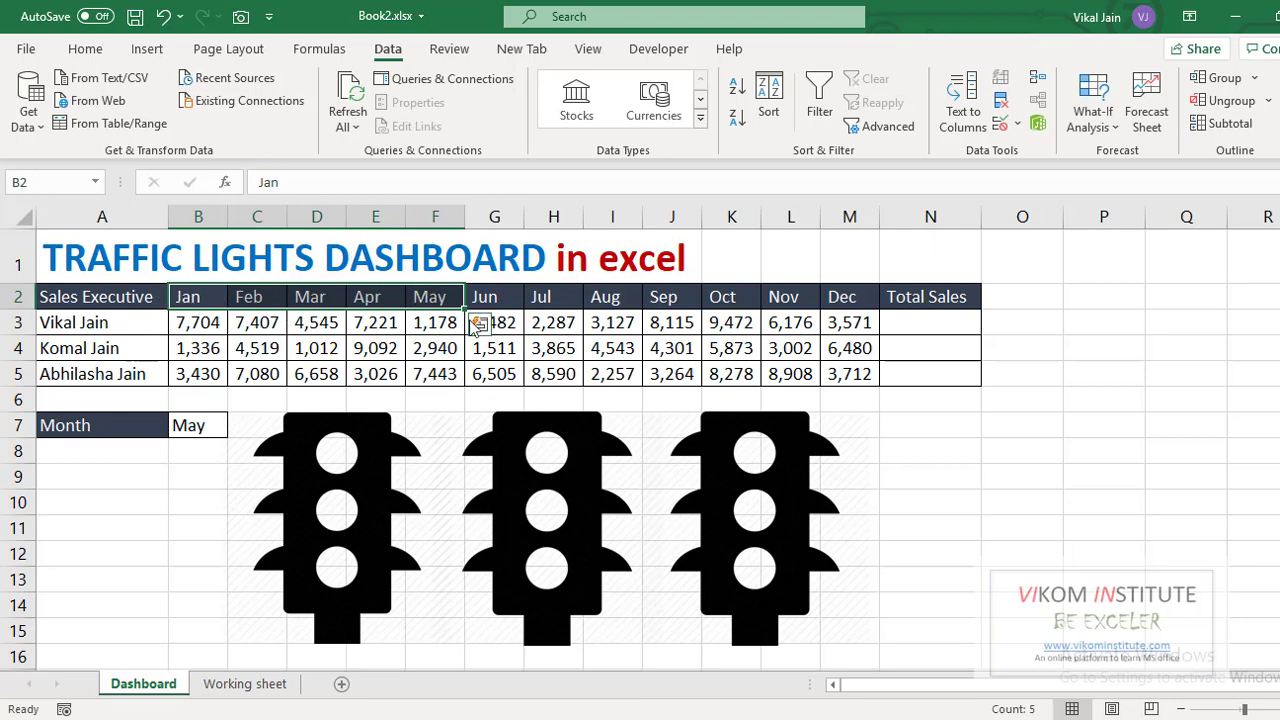
pyautogui.moveTo(200, 322); pyautogui.dragTo(840, 375)
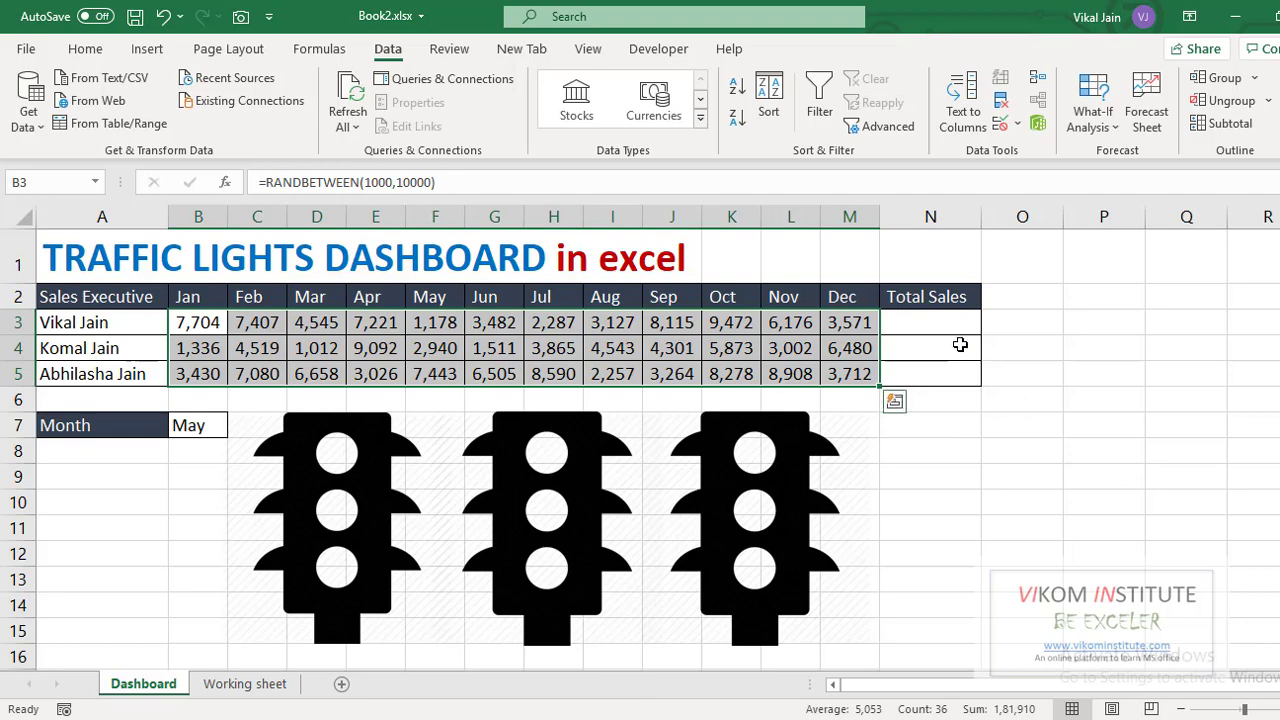
# - Back on the Home tab, start a formula with = in Total Sales cell N3
pyautogui.click(85, 49)
pyautogui.click(914, 321)
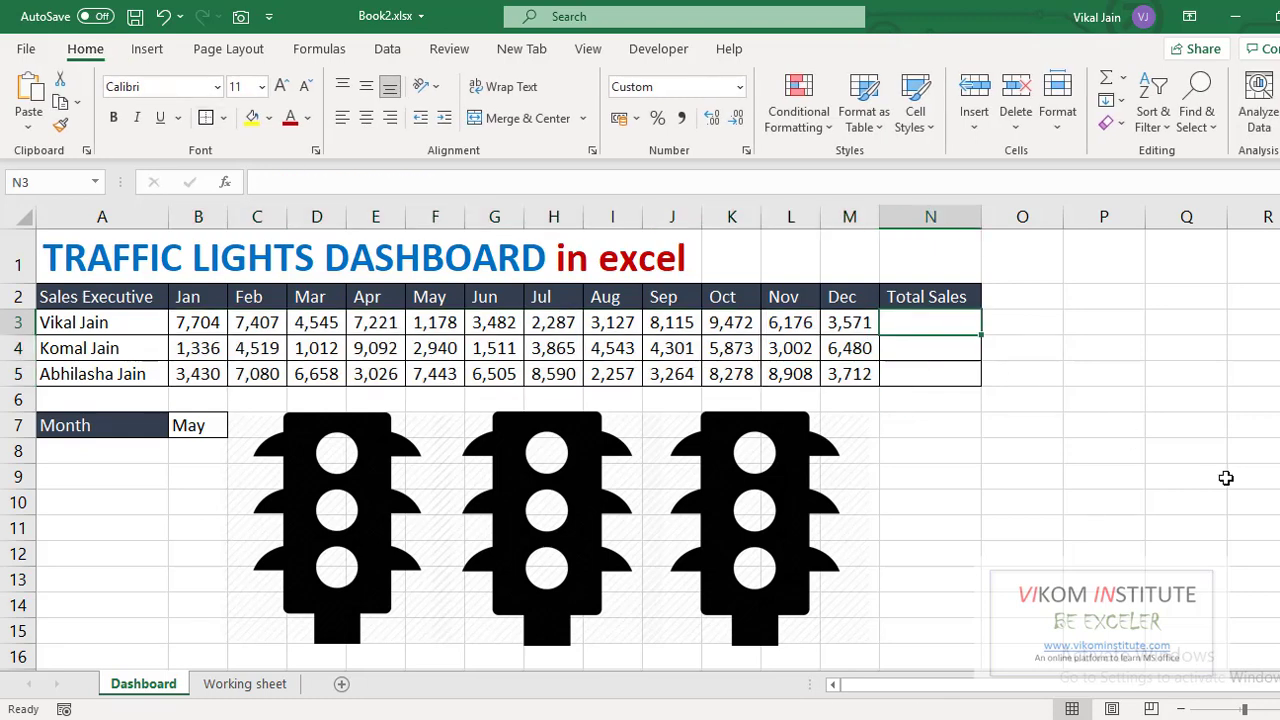
pyautogui.write('=m')
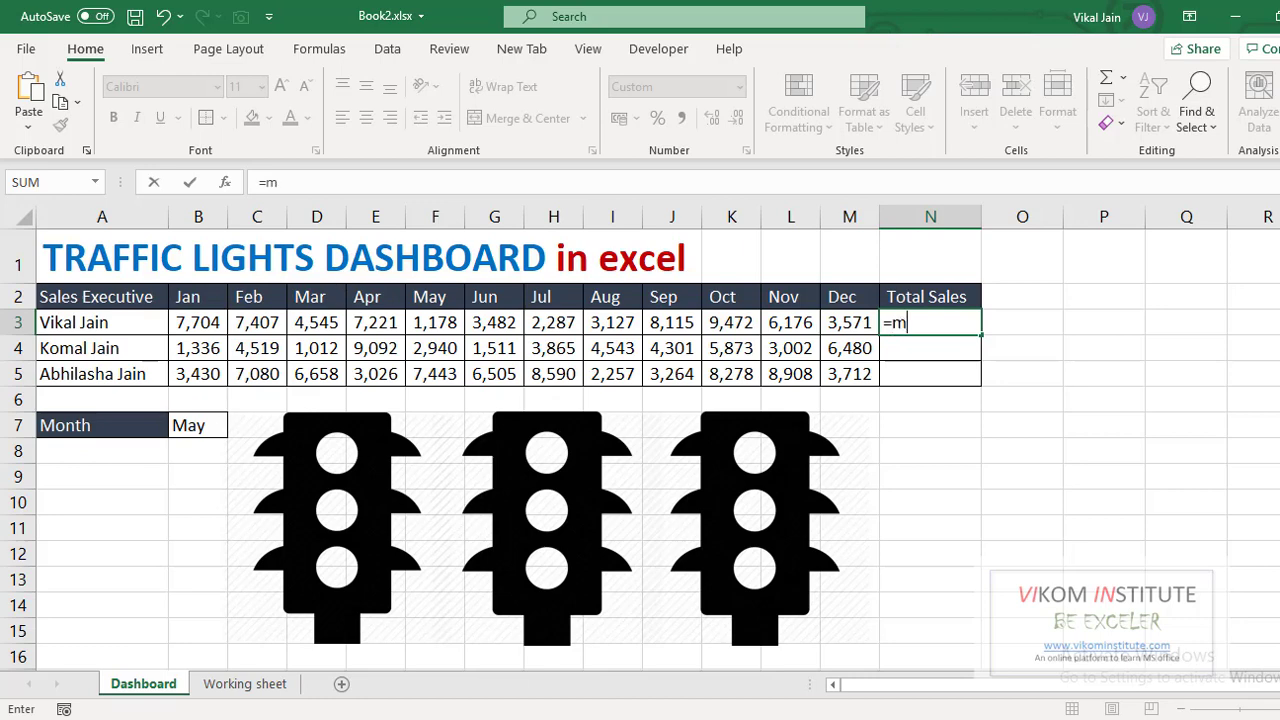
# - Enter =MATCH(B7,$B$2:$M$2,0) in N3 to find May's month position
pyautogui.write('at')
pyautogui.press('Tab')
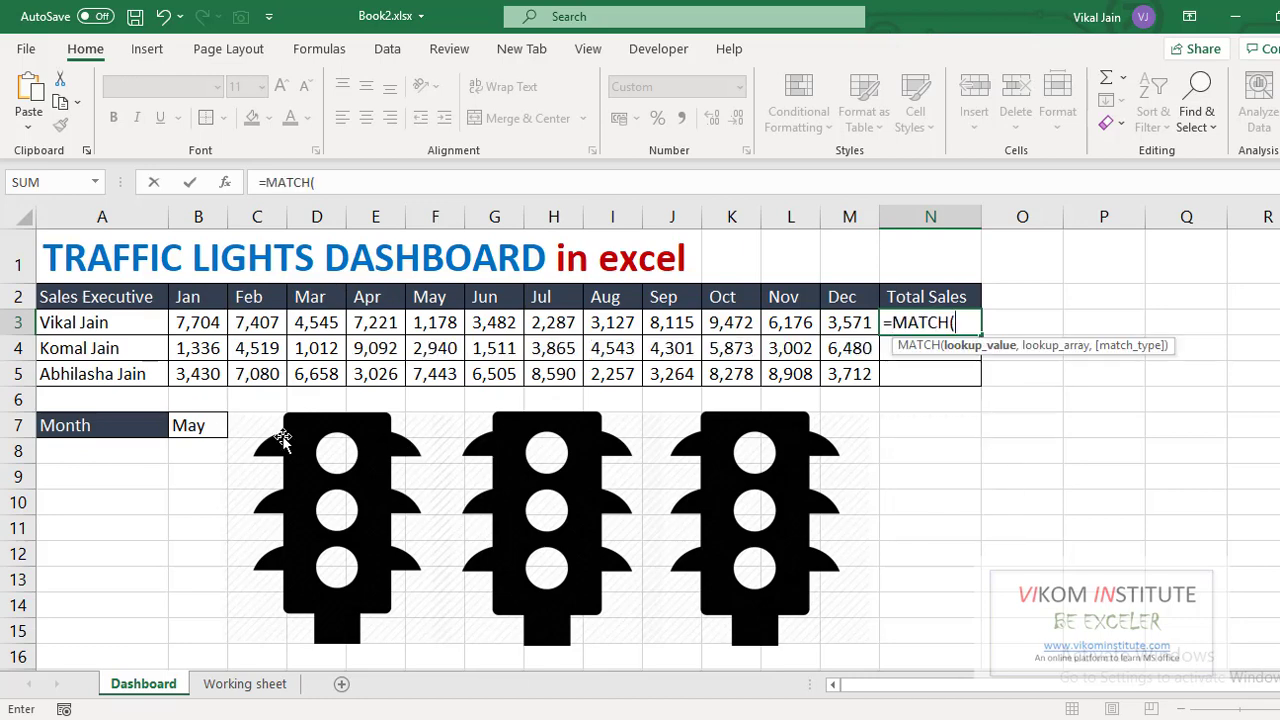
pyautogui.click(190, 424)
pyautogui.write(',')
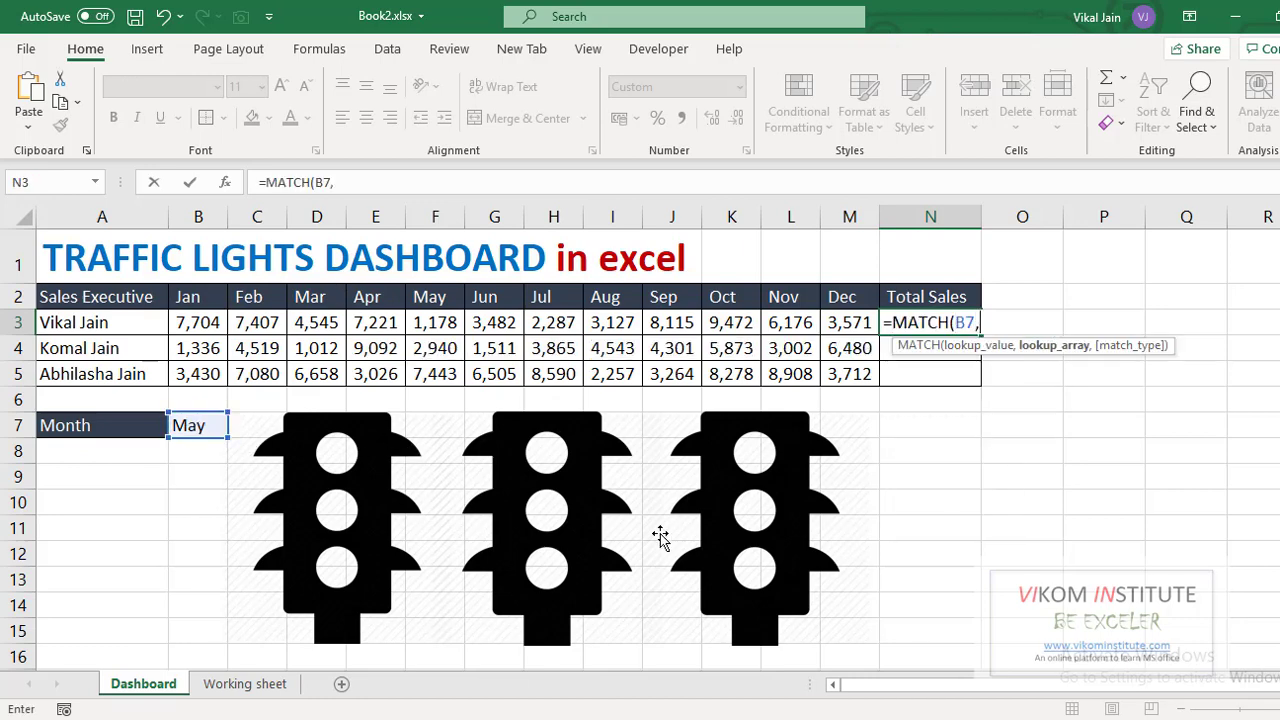
pyautogui.moveTo(205, 292); pyautogui.dragTo(857, 293)
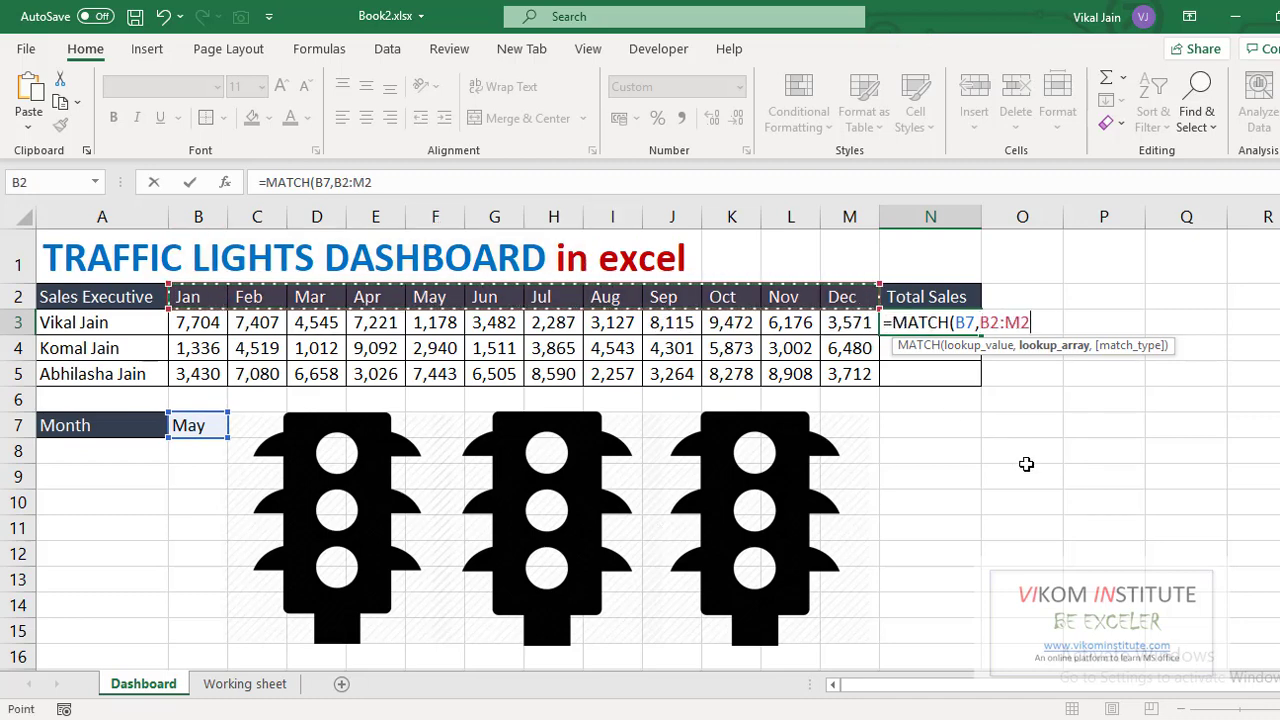
pyautogui.press('F4')
pyautogui.write(',')
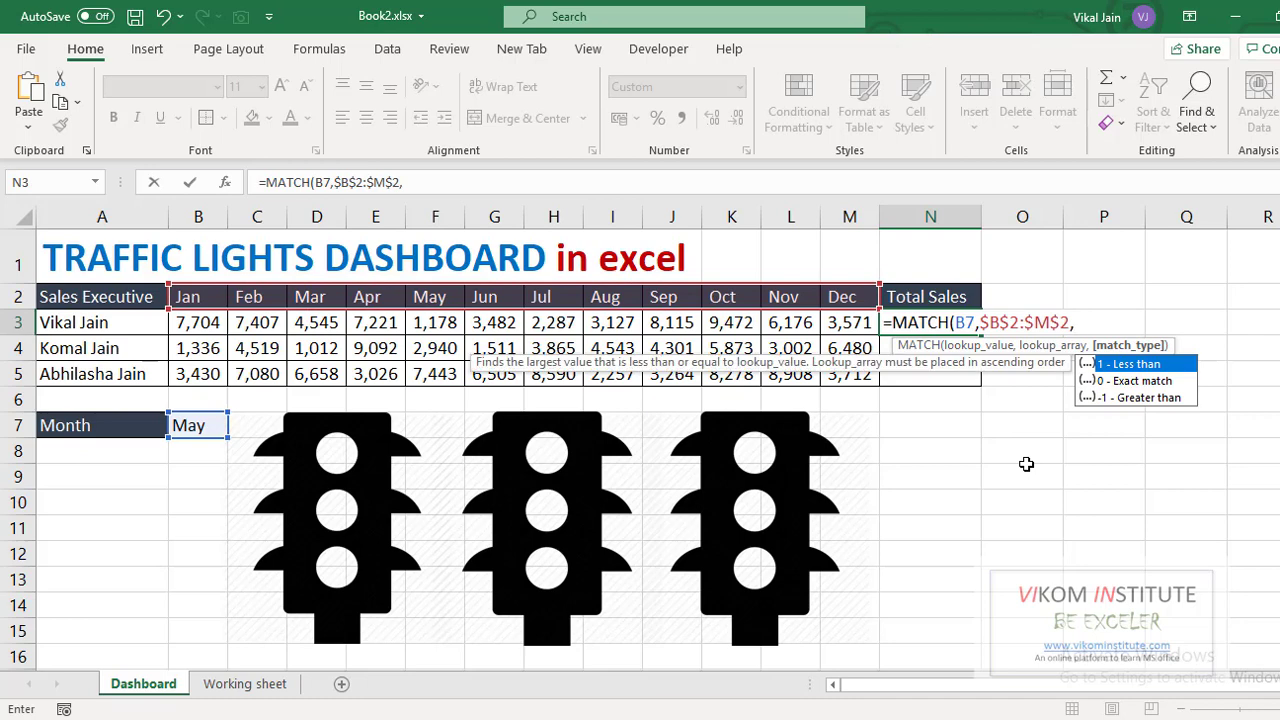
pyautogui.write('0')
pyautogui.press('Return')
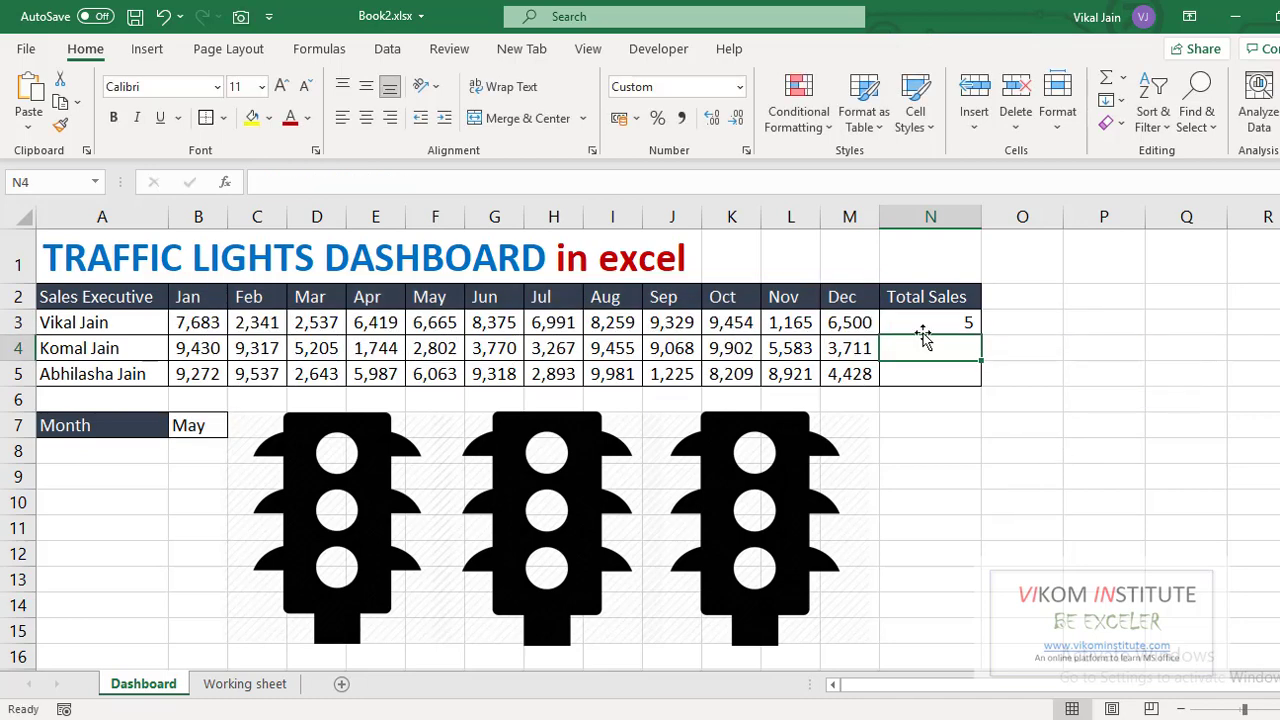
# - Make the B7 reference in N3's MATCH formula absolute as $B$7
pyautogui.press('Up')
pyautogui.press('F2')
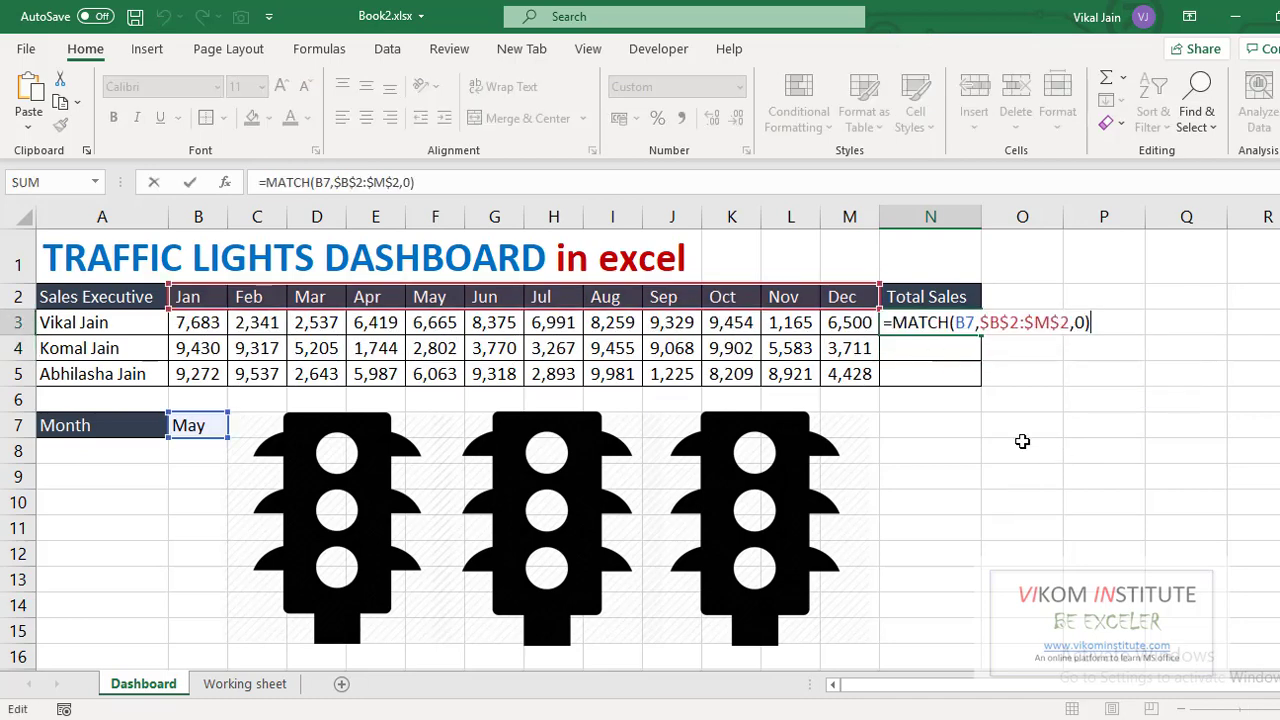
pyautogui.click(965, 323)
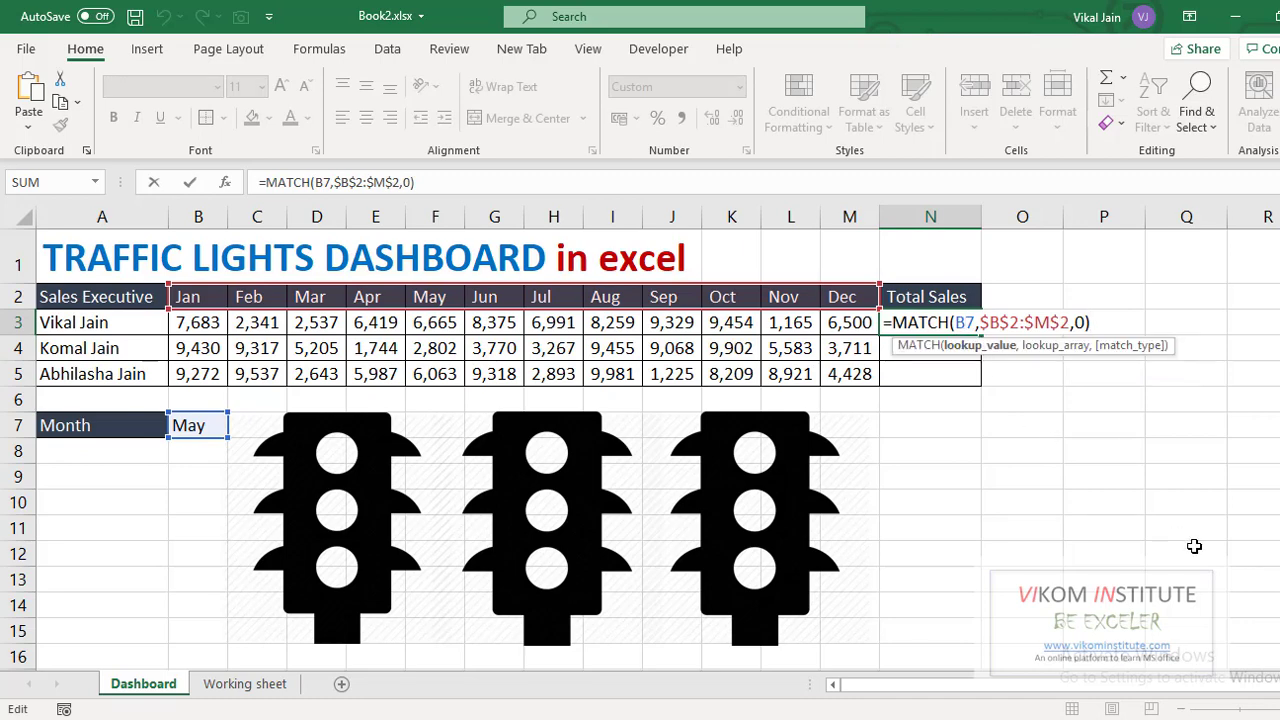
pyautogui.press('F4')
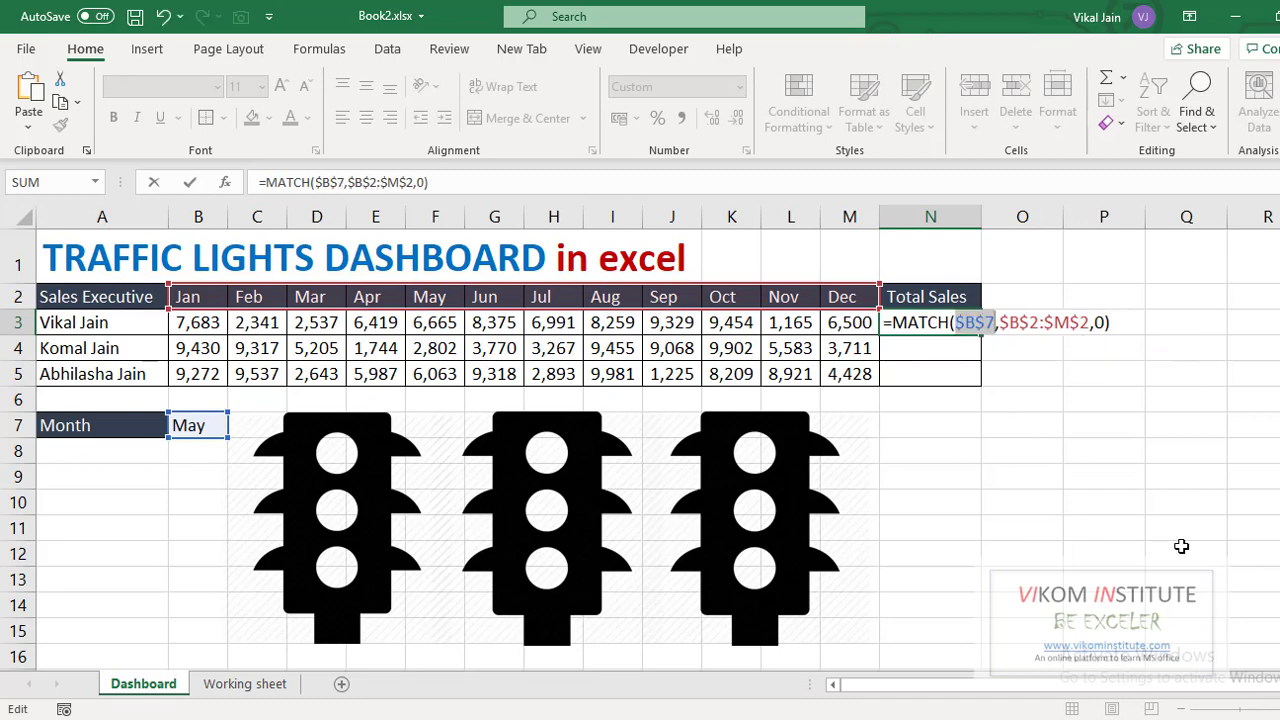
pyautogui.press('Return')
# - Start wrapping N3's MATCH formula inside an OFFSET function
pyautogui.click(888, 323)
pyautogui.press('F2')
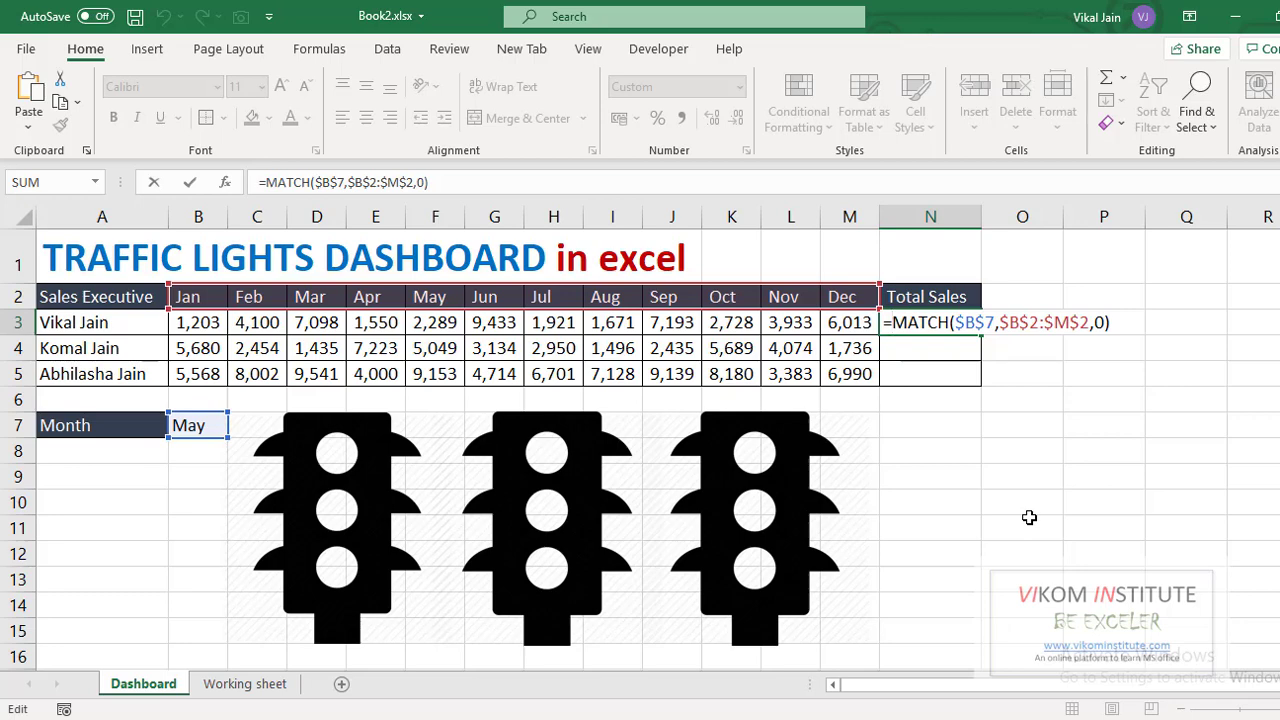
pyautogui.write('offs')
pyautogui.press('Tab')
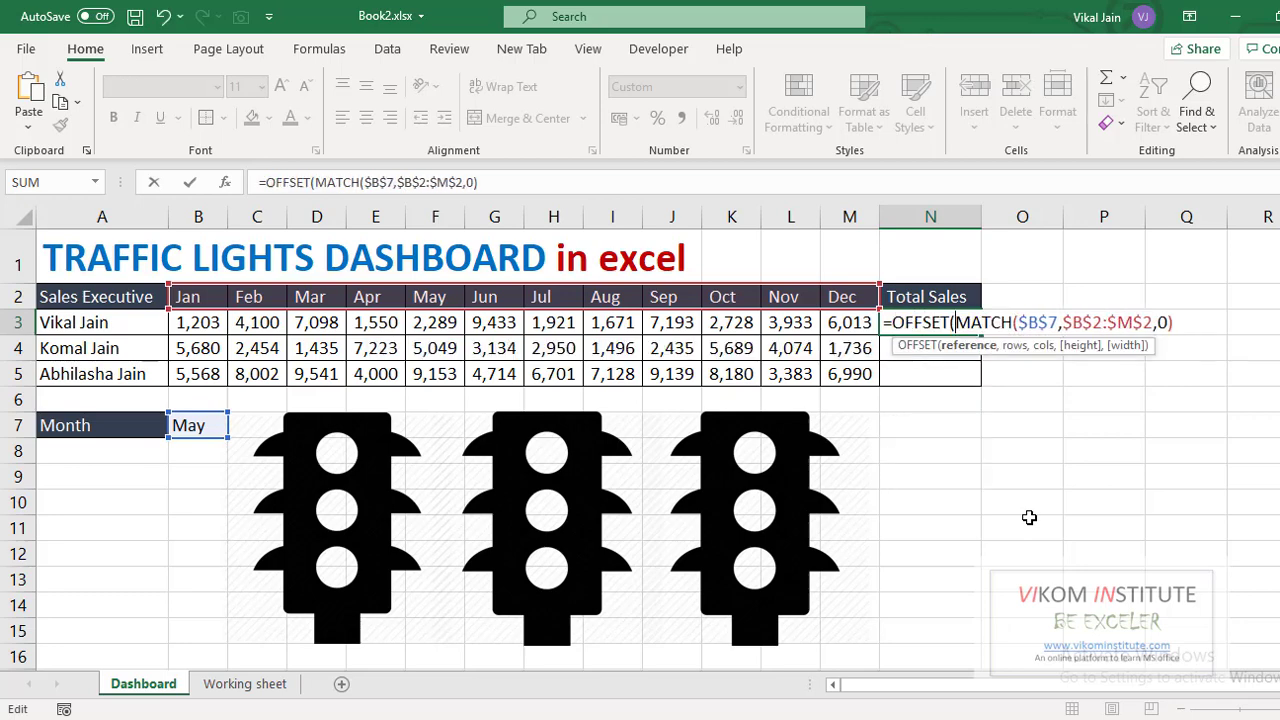
# - Complete N3 as =SUM(OFFSET(B3,0,0,1,MATCH($B$7,$B$2:$M$2,0)))
pyautogui.click(187, 322)
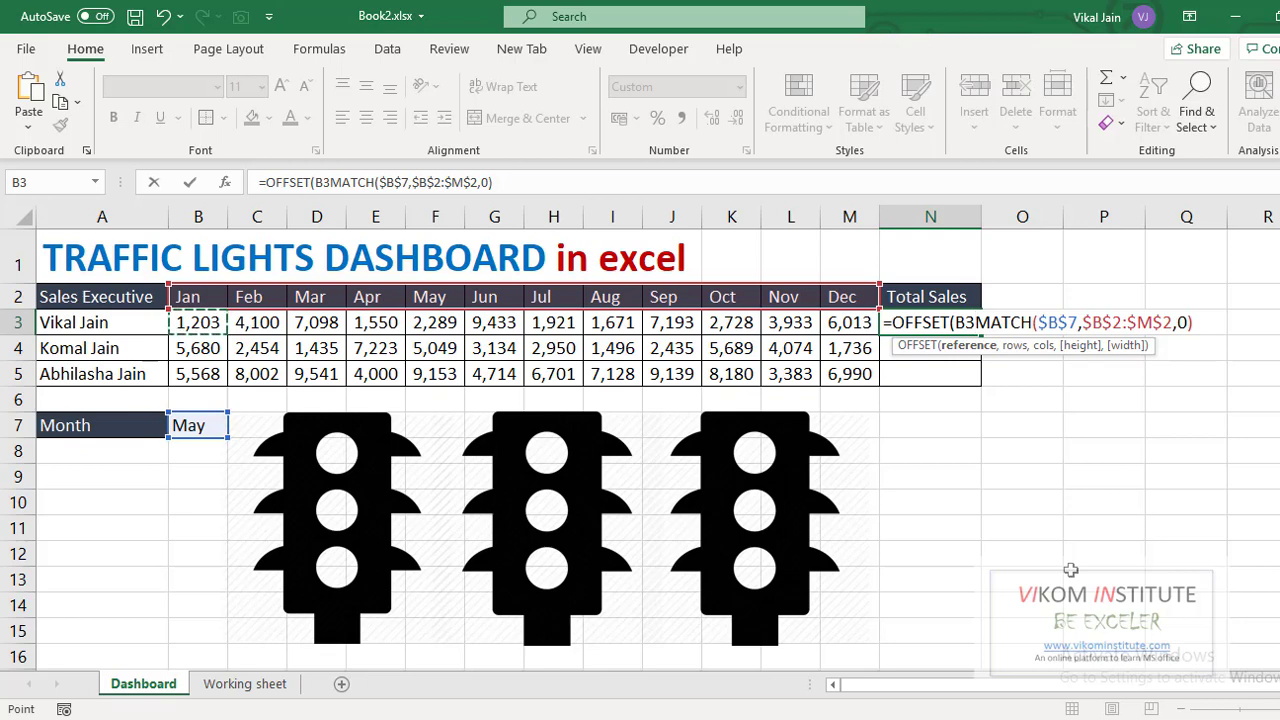
pyautogui.write(',')
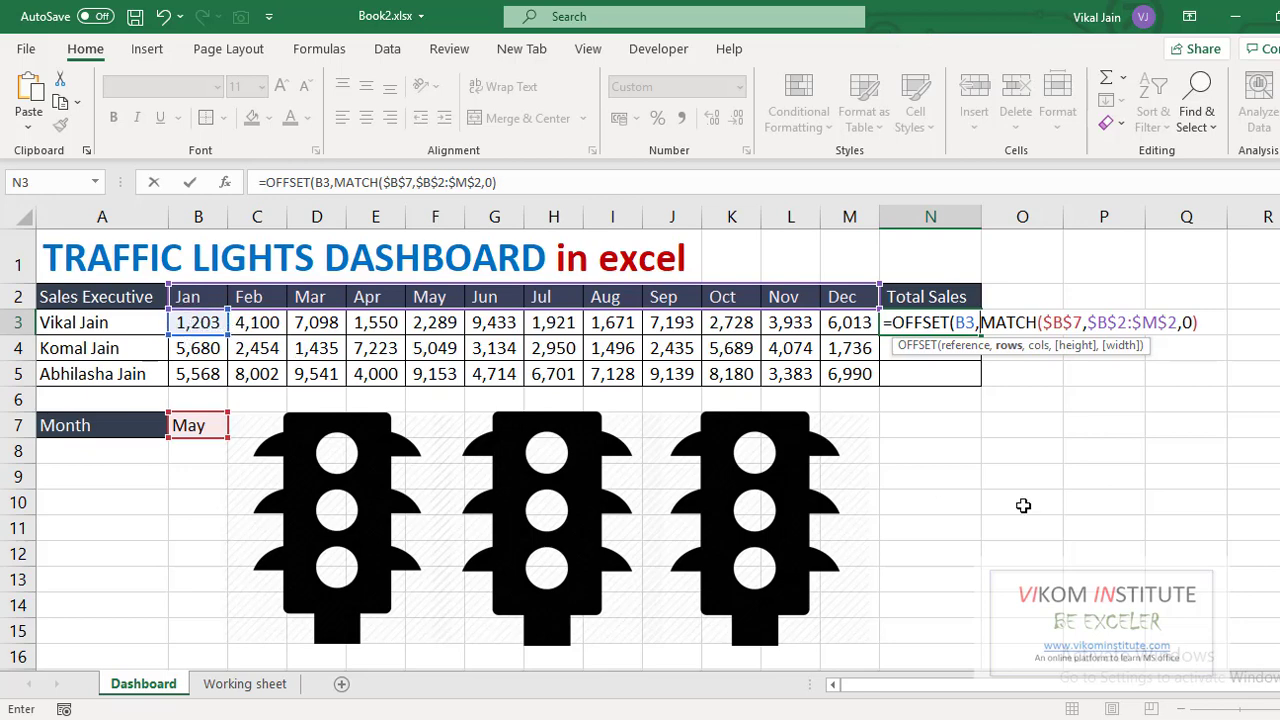
pyautogui.write('0,')
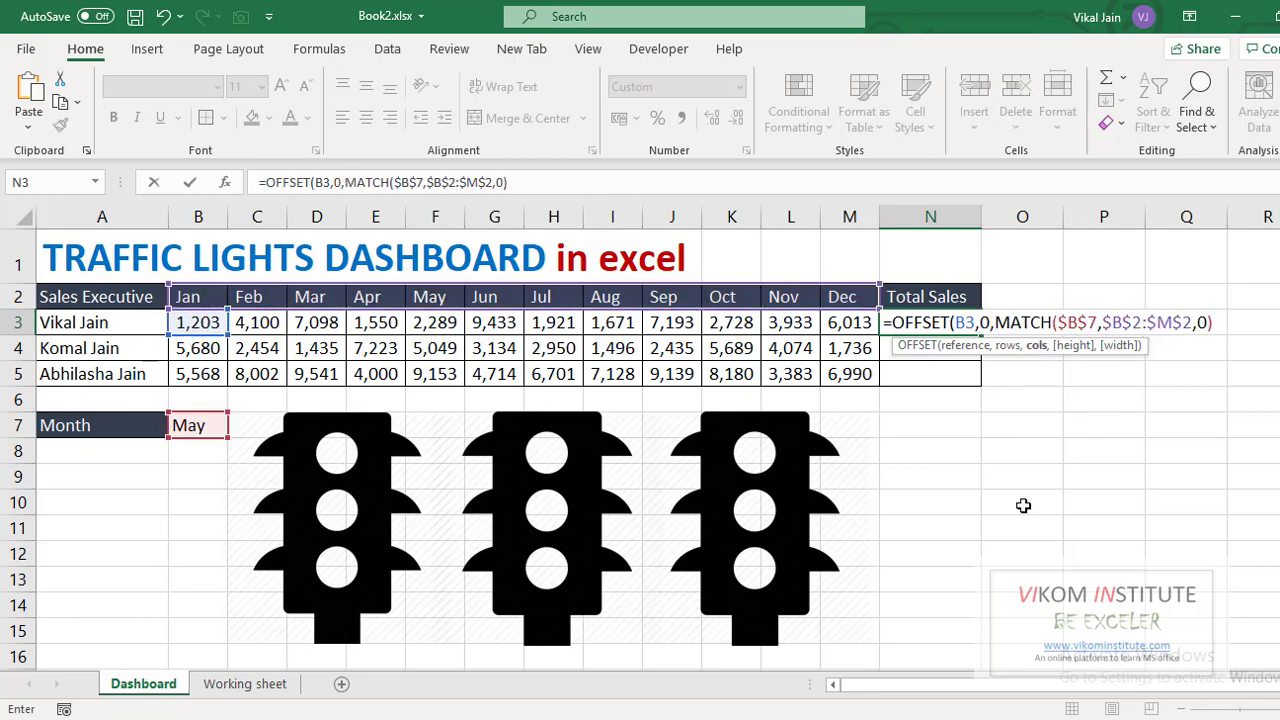
pyautogui.write('0,')
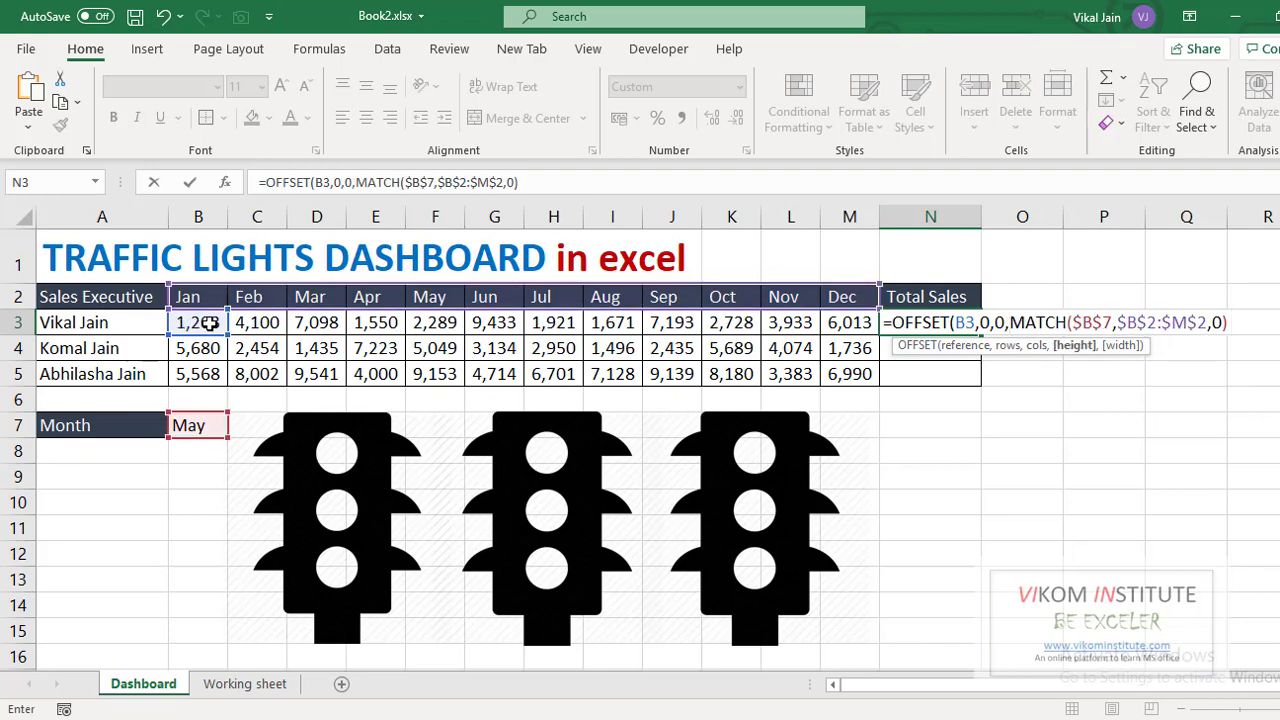
pyautogui.write('1')
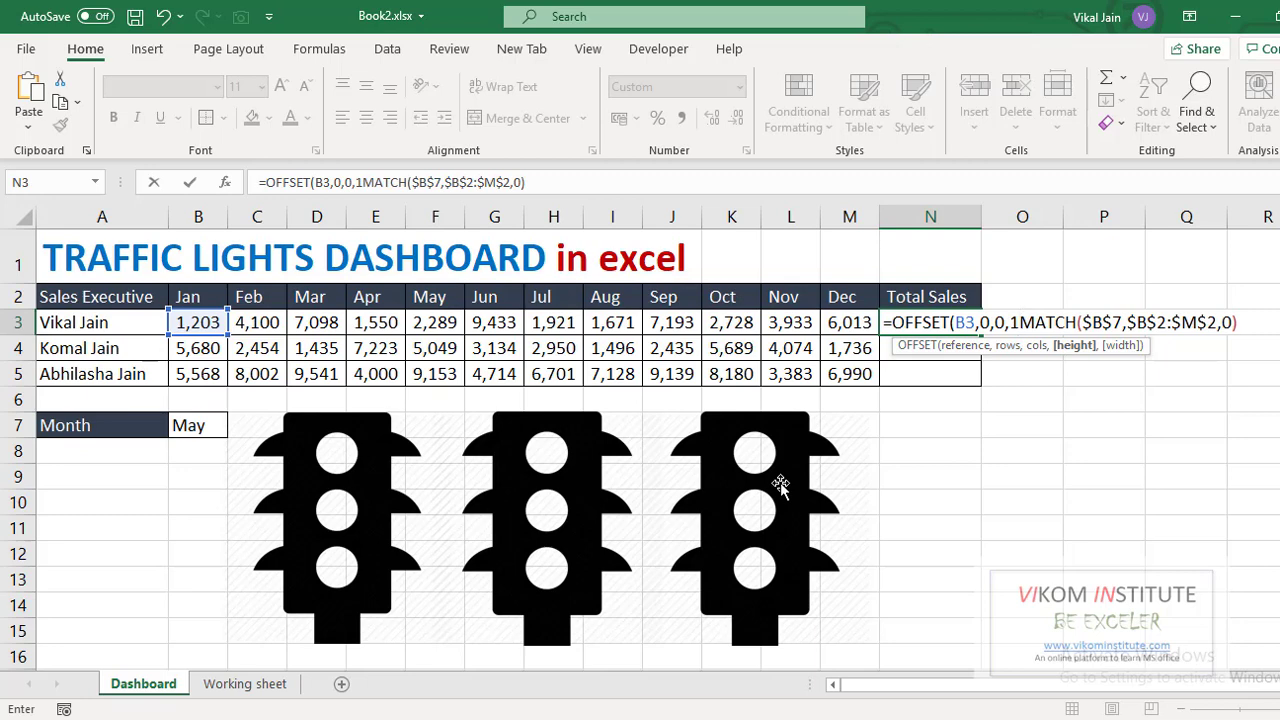
pyautogui.write(',')
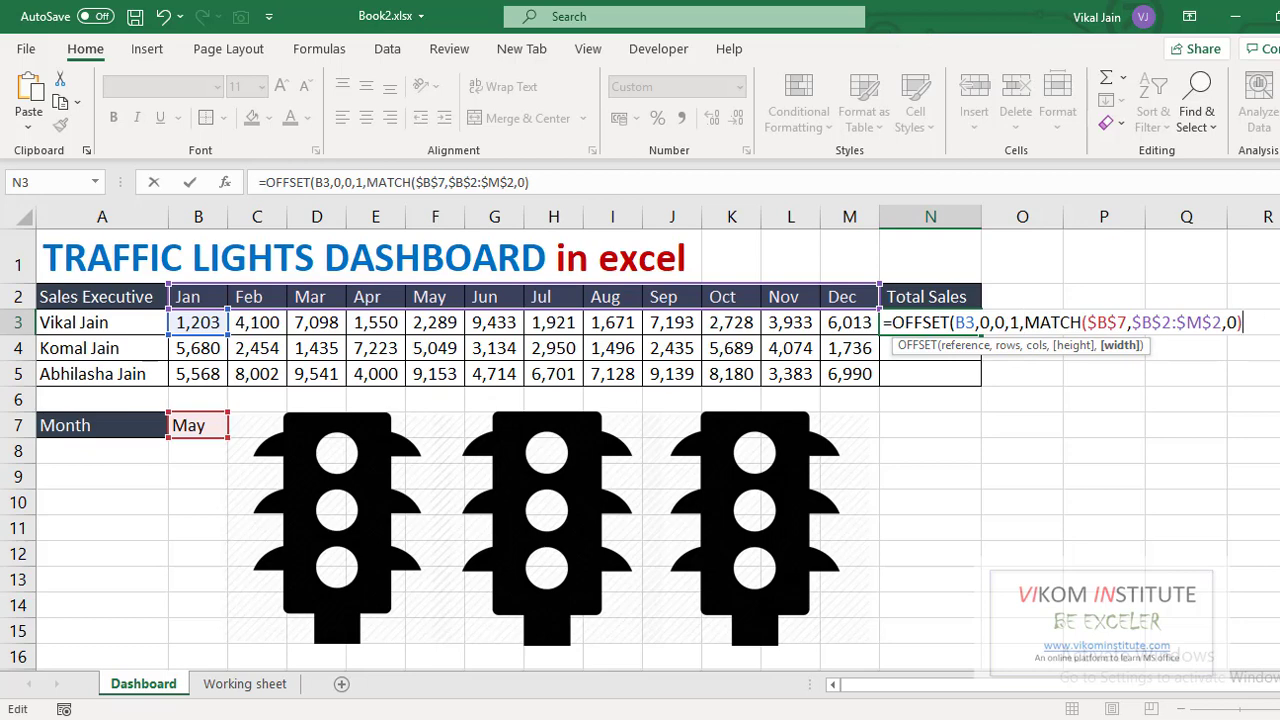
pyautogui.write(')')
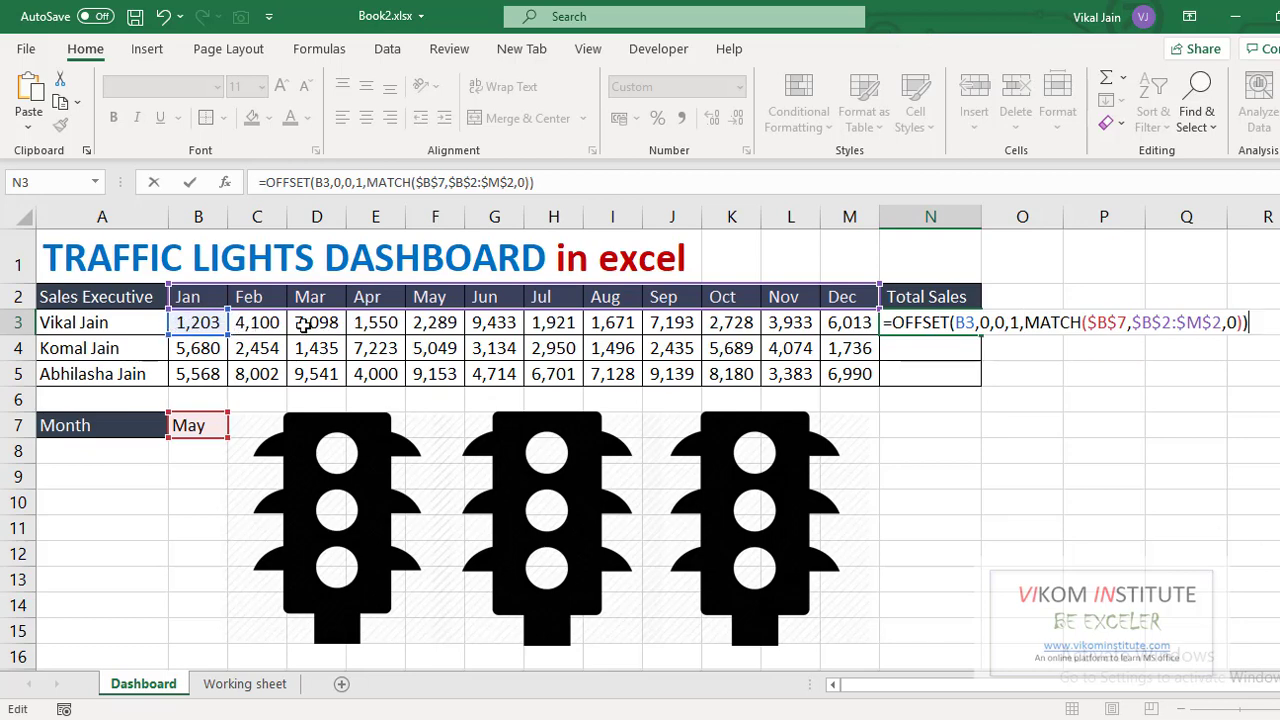
pyautogui.click(892, 322)
pyautogui.write('SUM(')
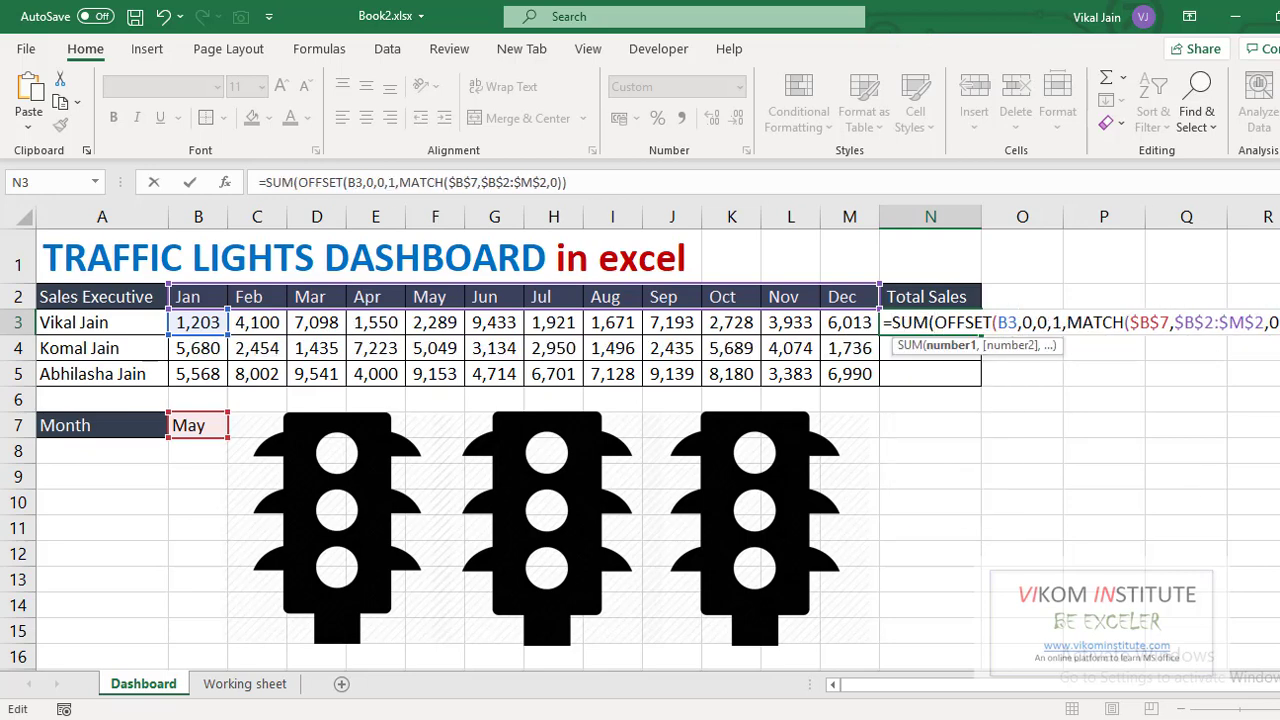
pyautogui.press('End')
pyautogui.write(')')
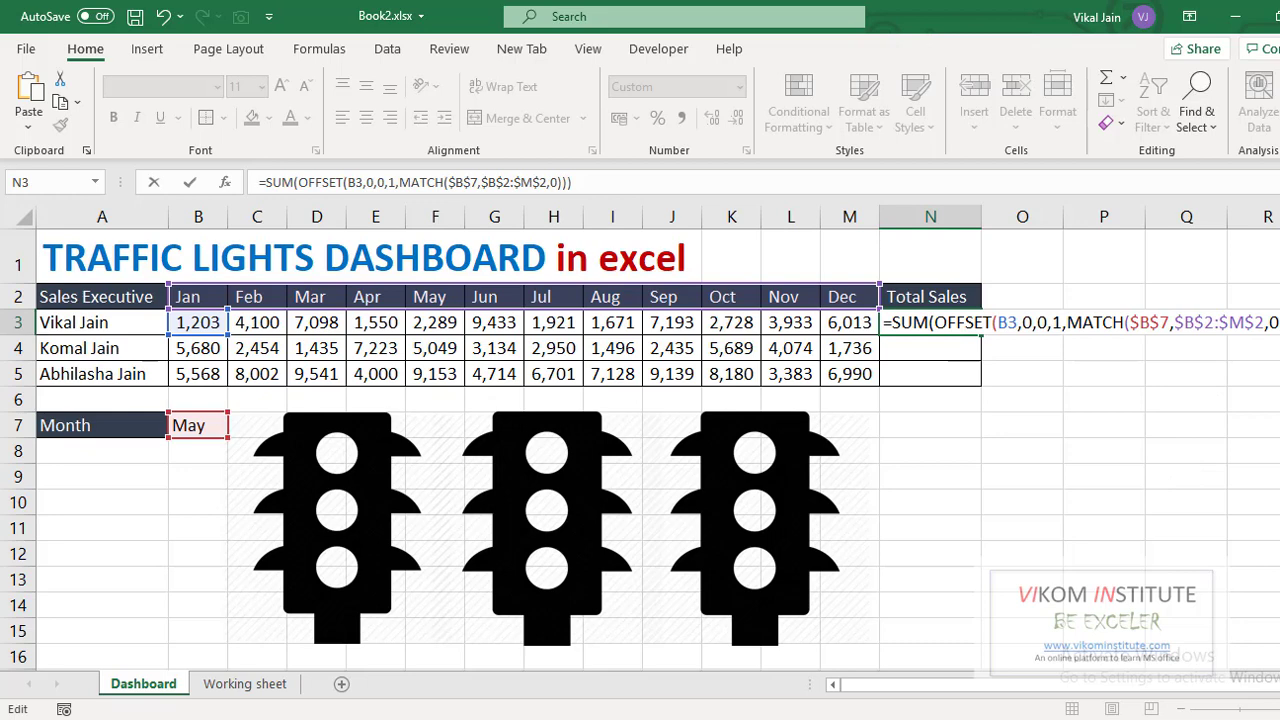
pyautogui.hotkey('ctrl', 'Return')
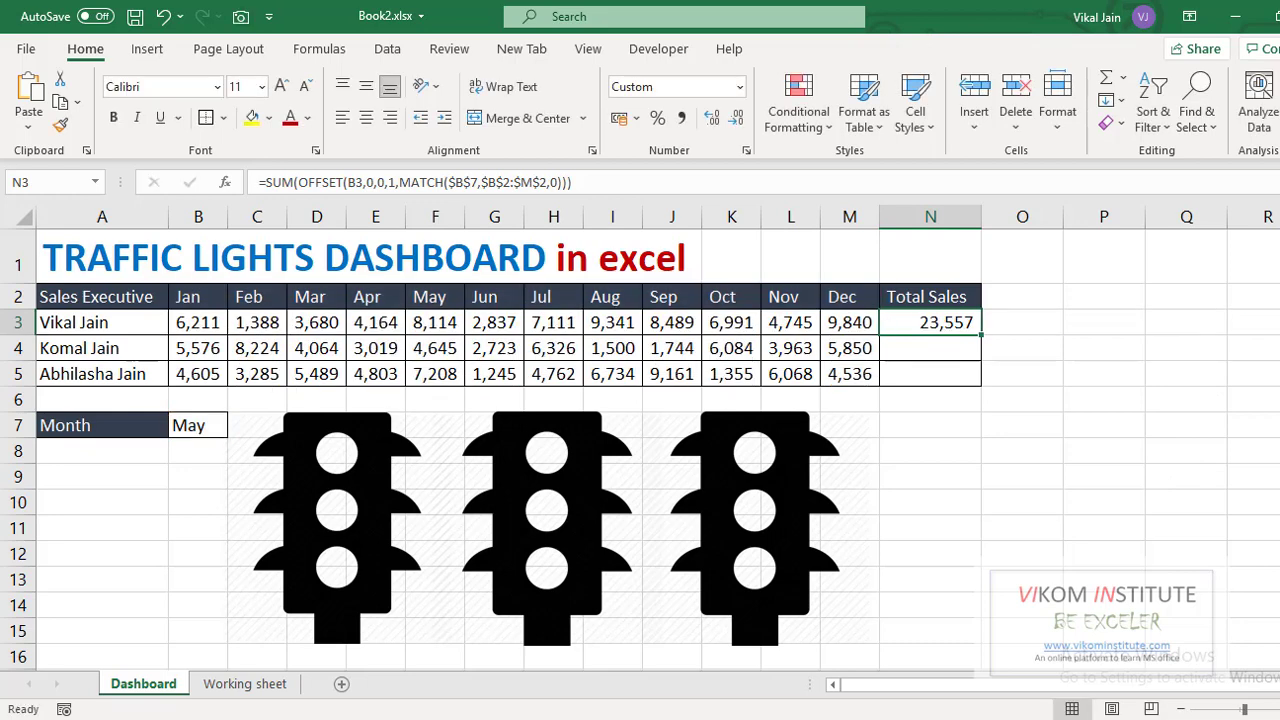
# - Check the Jan–May sales against the total and fill the formula down to N5
pyautogui.moveTo(210, 325); pyautogui.dragTo(432, 325)
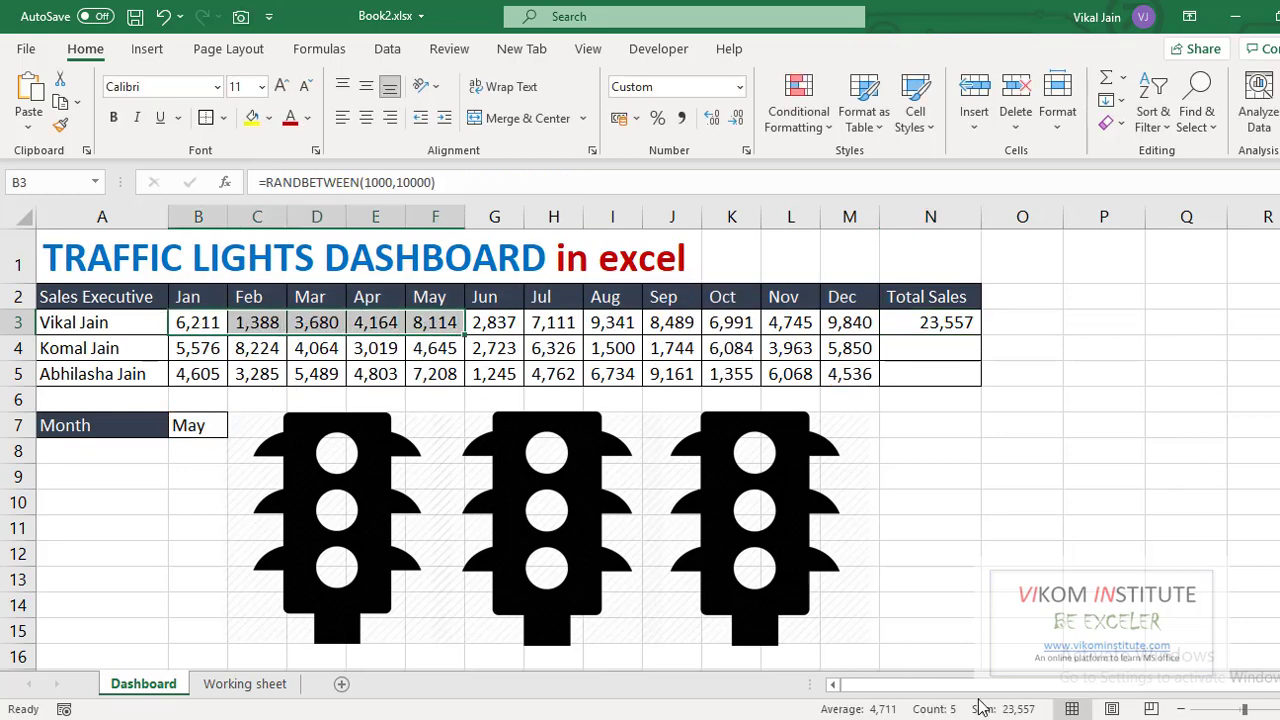
pyautogui.click(930, 322)
pyautogui.moveTo(978, 382); pyautogui.dragTo(985, 396)
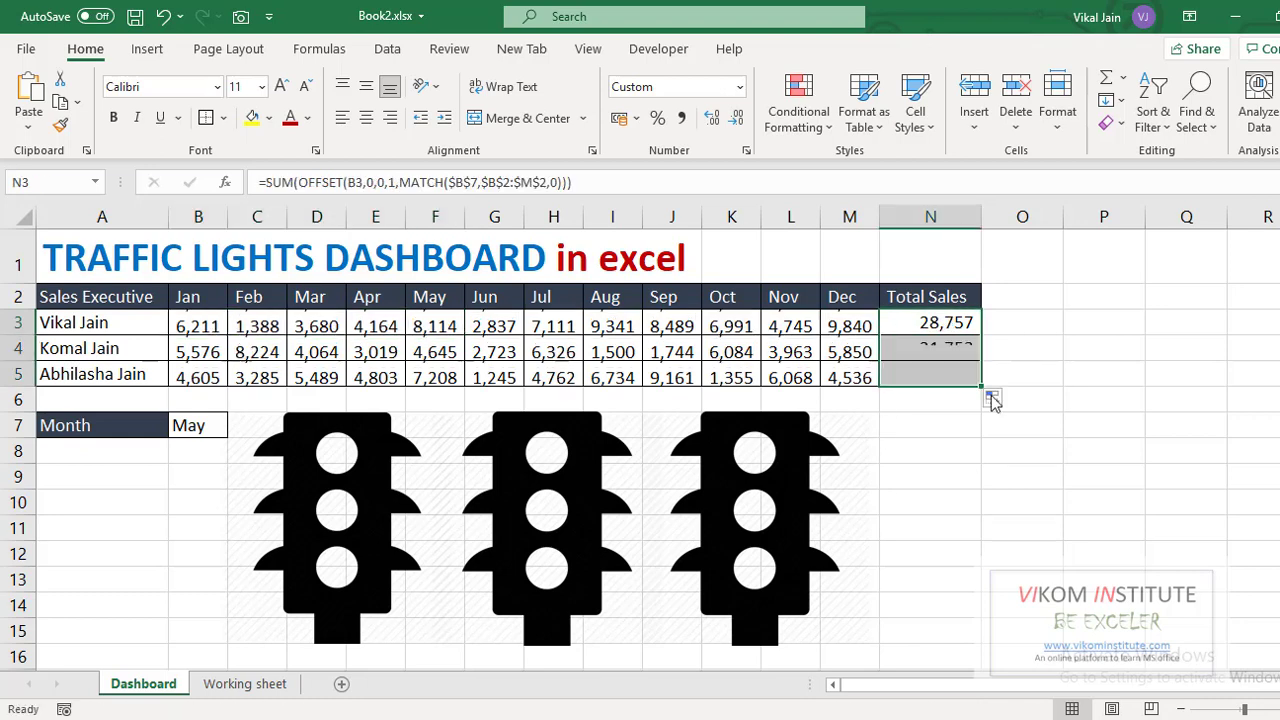
pyautogui.click(1100, 450)
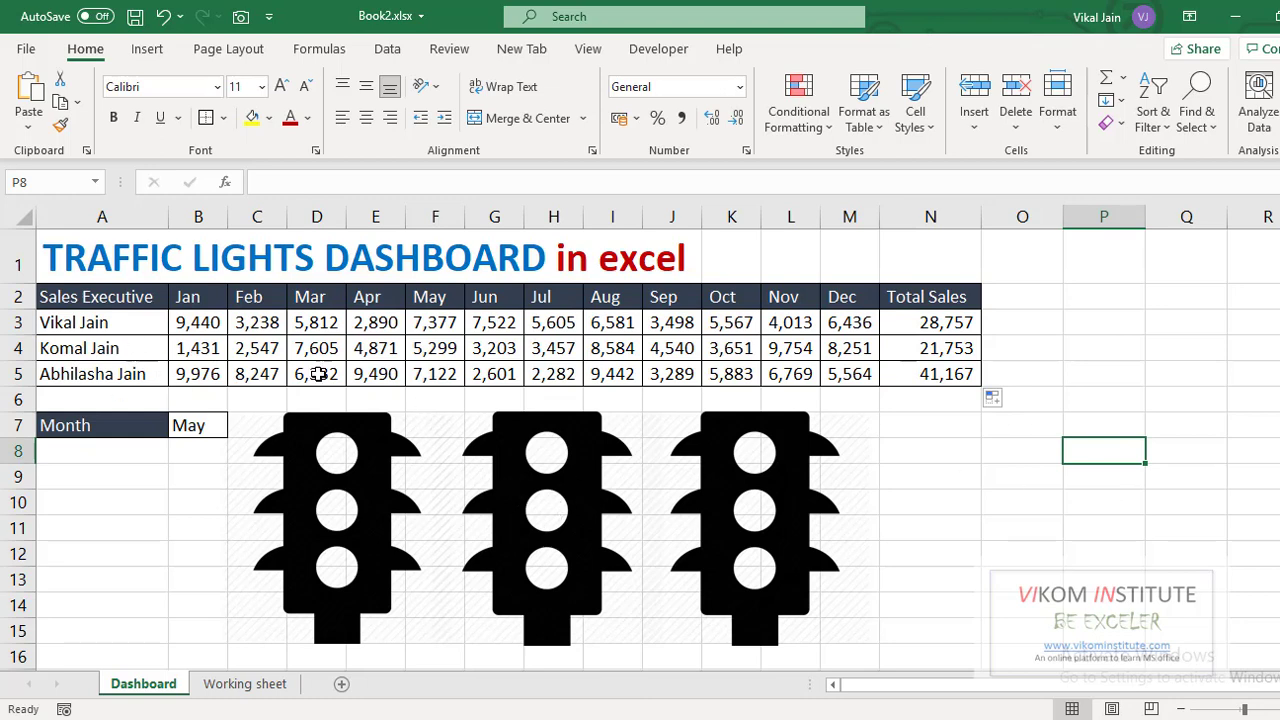
# - On the Working sheet, review the linked totals in B2:B4 and their average in B6
pyautogui.click(245, 684)
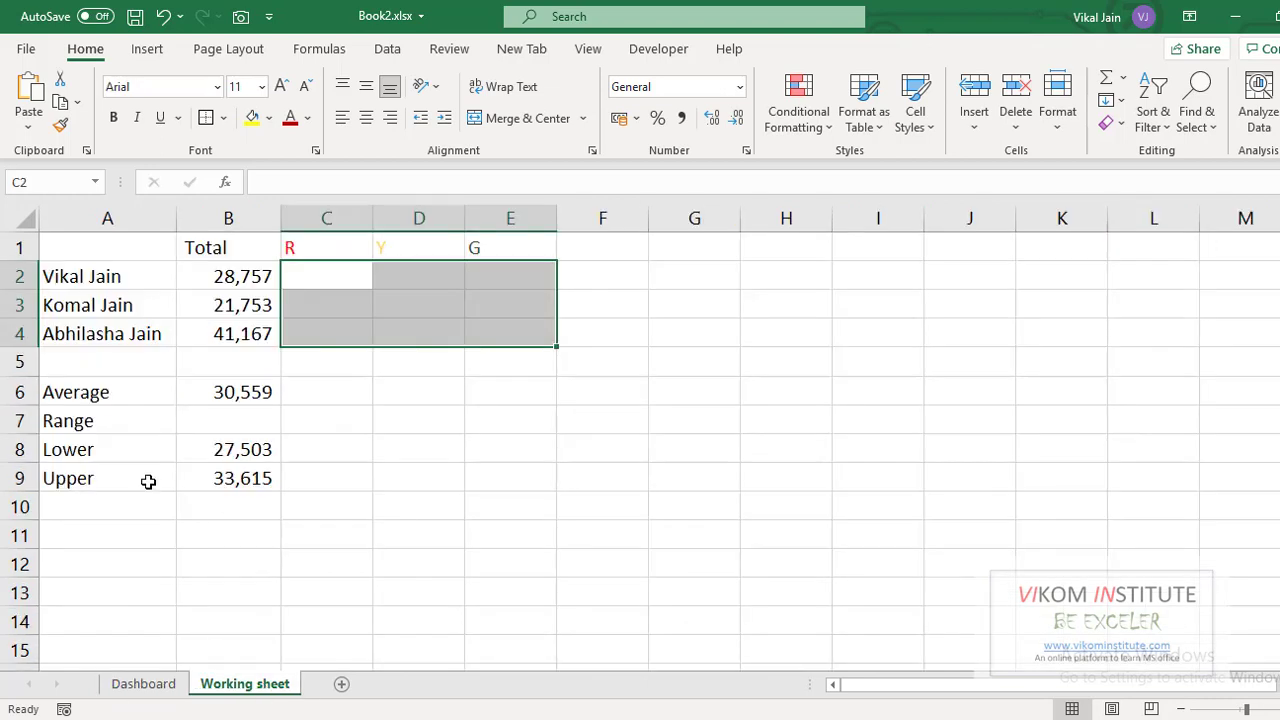
pyautogui.moveTo(220, 275); pyautogui.dragTo(223, 330)
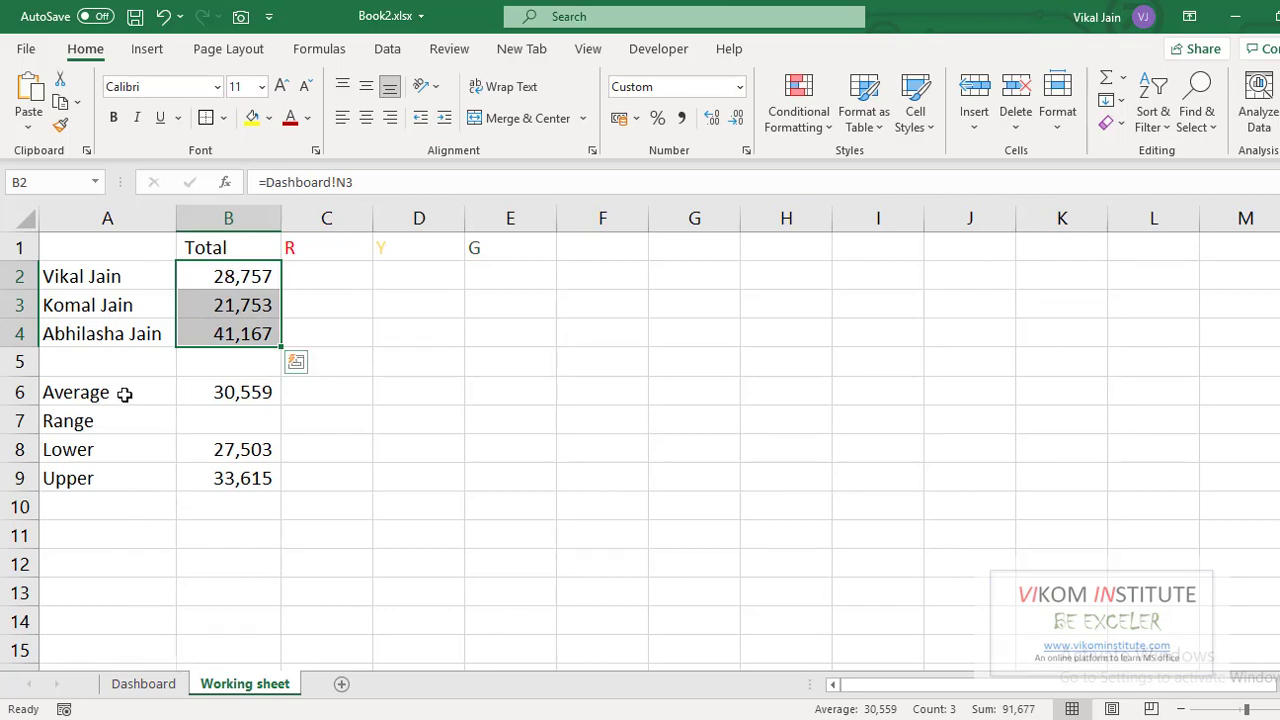
pyautogui.click(222, 392)
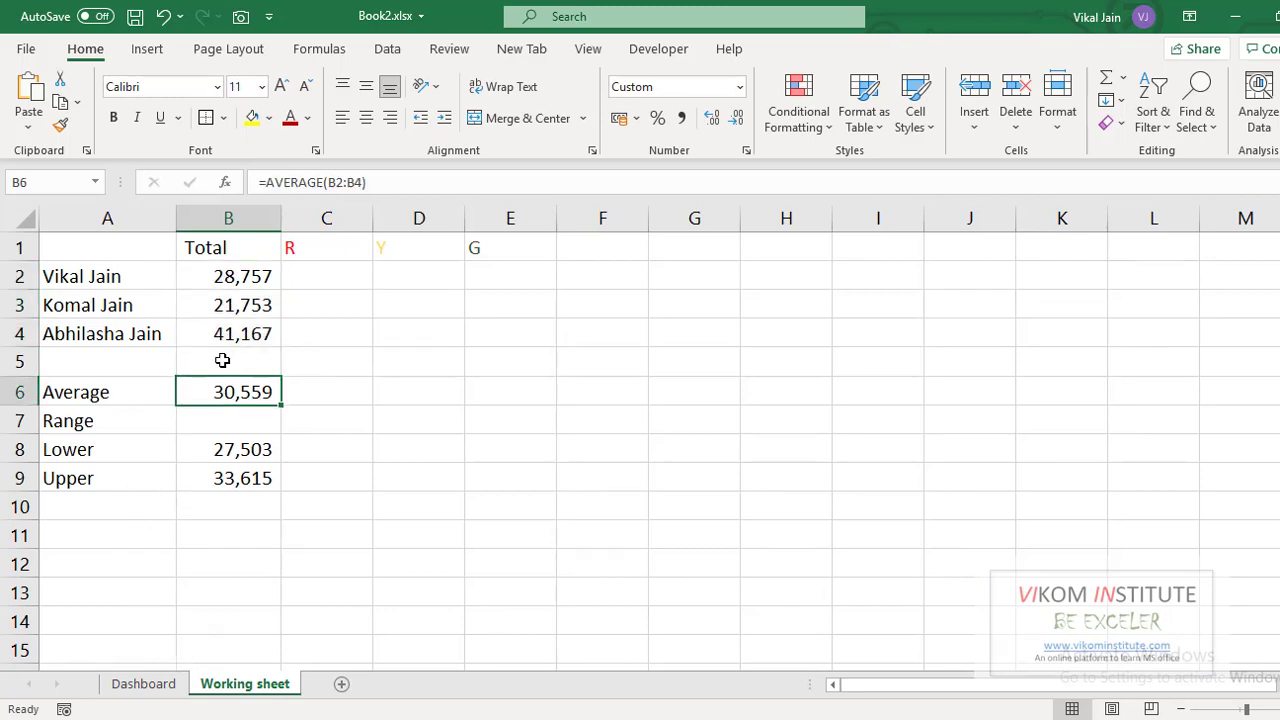
# - Inspect the Lower limit formula in B8 and Upper limit formula in B9 without changing them
pyautogui.click(247, 453)
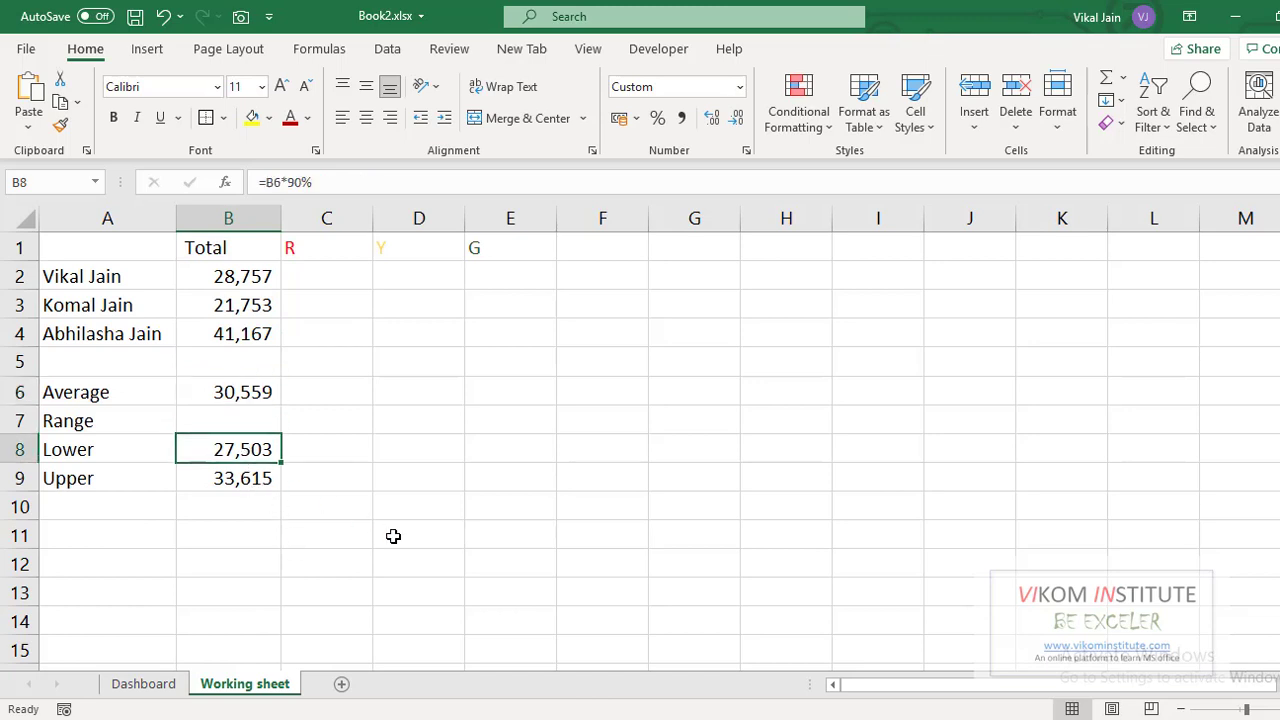
pyautogui.press('F2')
pyautogui.press('Escape')
pyautogui.click(231, 484)
pyautogui.press('F2')
pyautogui.press('Escape')
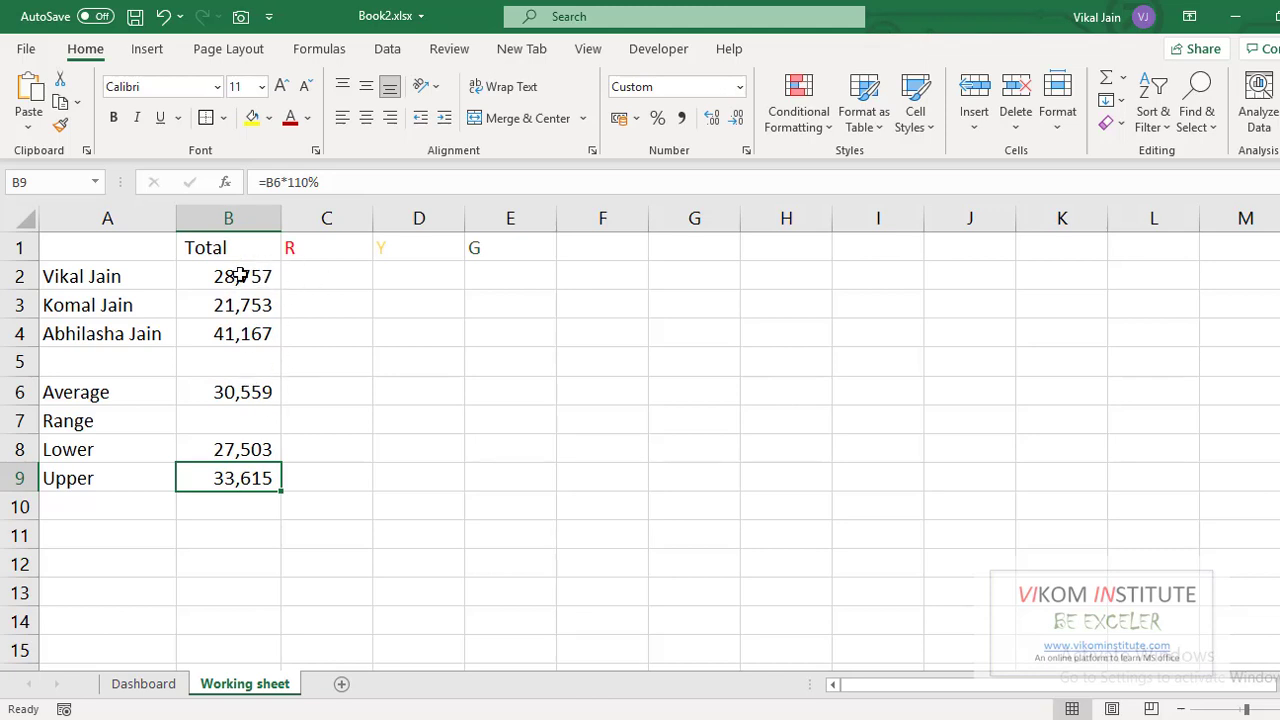
pyautogui.moveTo(242, 263); pyautogui.dragTo(246, 325)
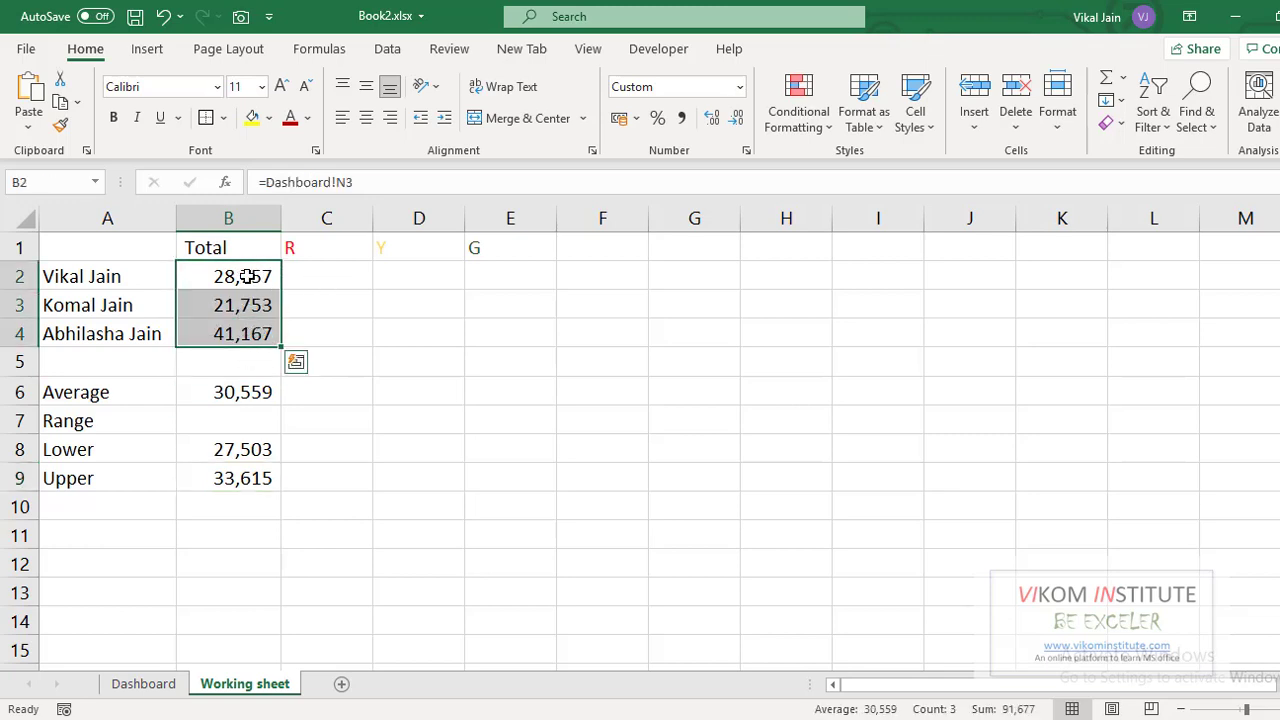
# - Start an IF formula in C2, the first cell under the R header
pyautogui.click(313, 272)
pyautogui.click(400, 282)
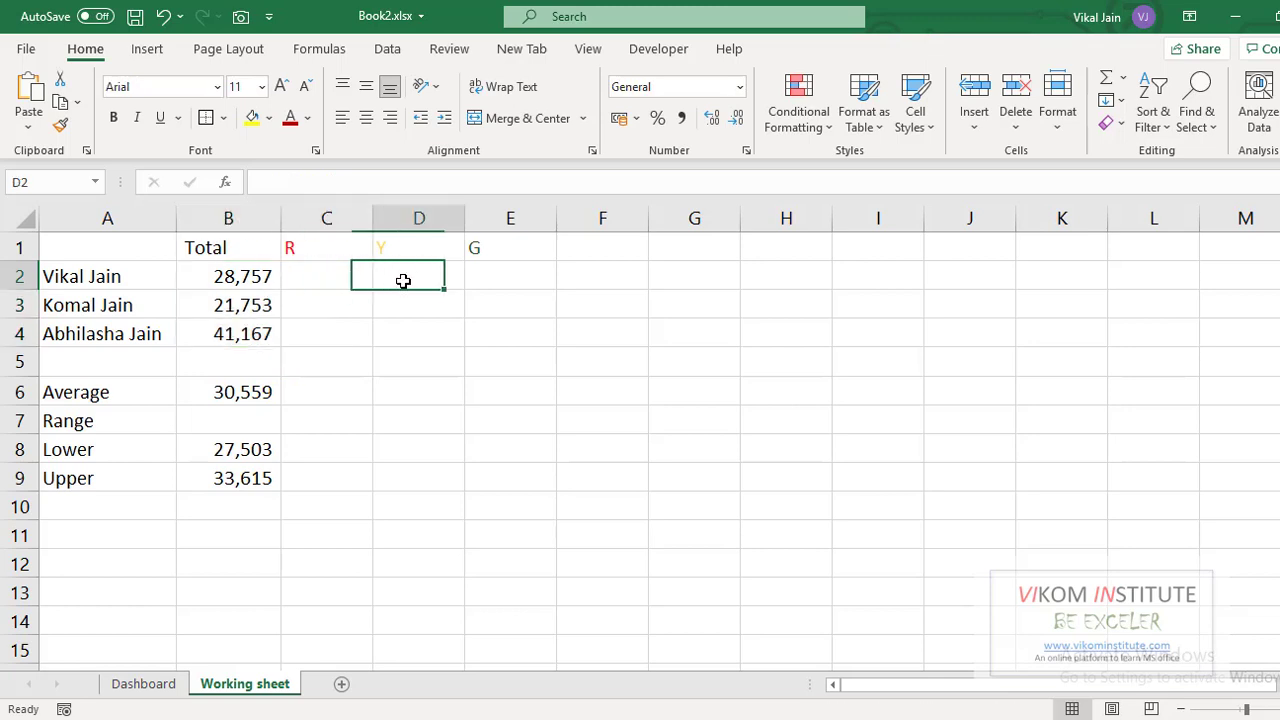
pyautogui.click(489, 277)
pyautogui.click(310, 279)
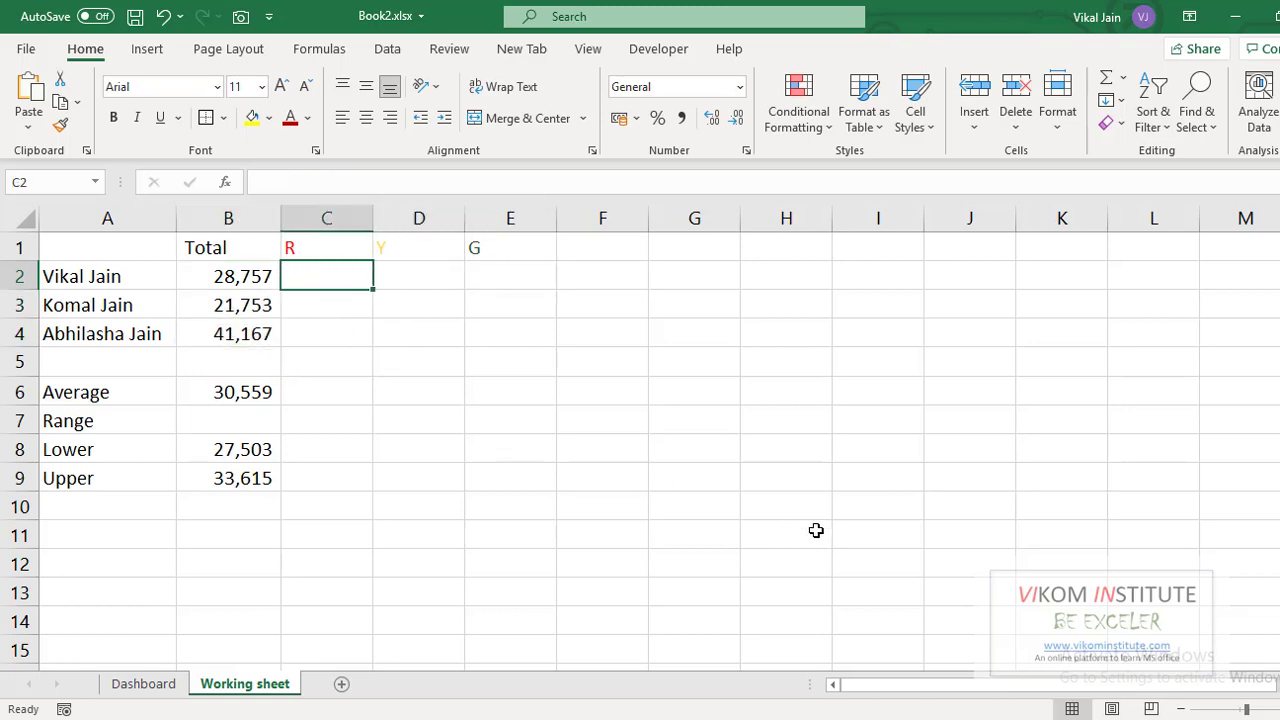
pyautogui.write('=')
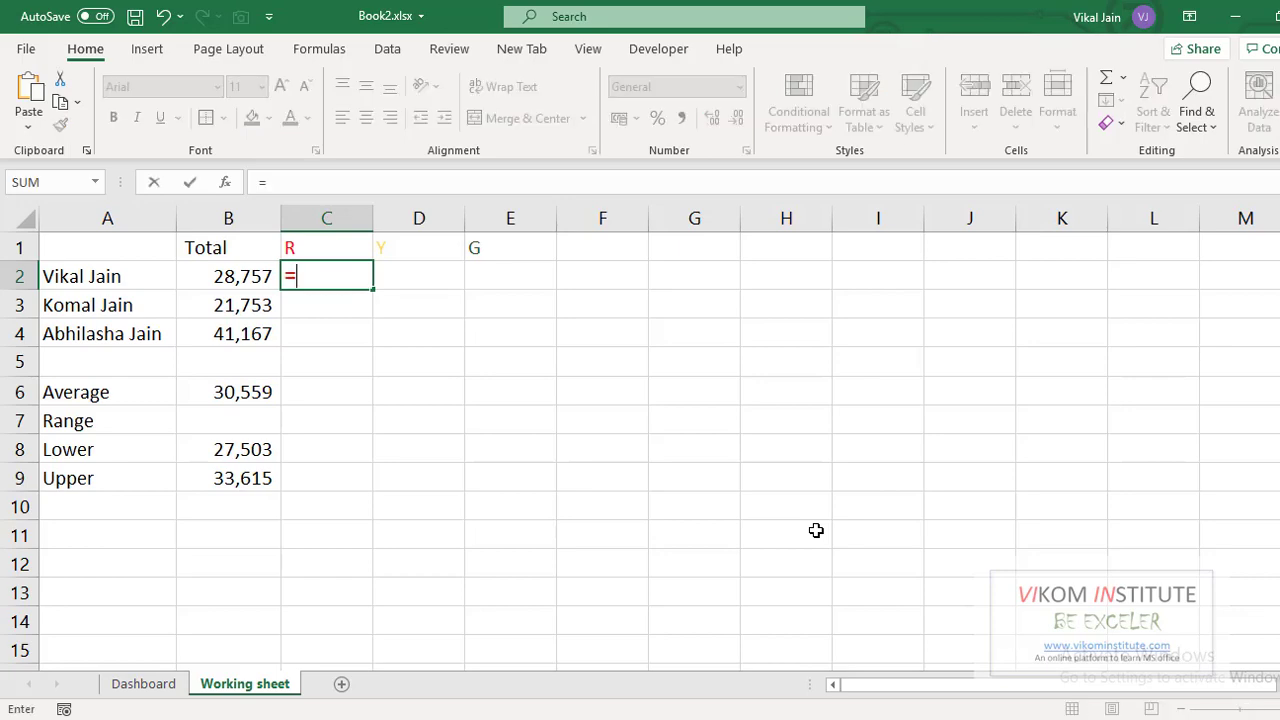
pyautogui.write('f')
pyautogui.press('BackSpace')
pyautogui.write('IF(')
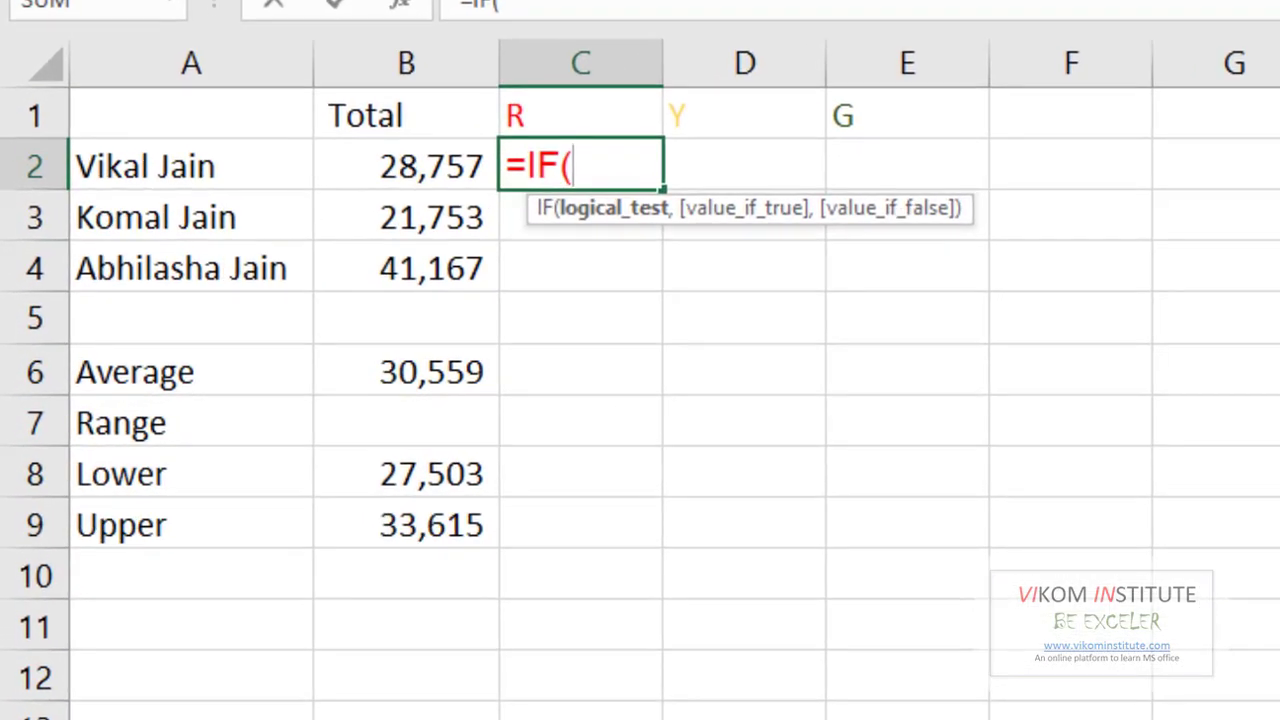
# - Complete C2 as =IF(B2<=B8,"=","") to flag totals at or below the Lower limit
pyautogui.click(390, 163)
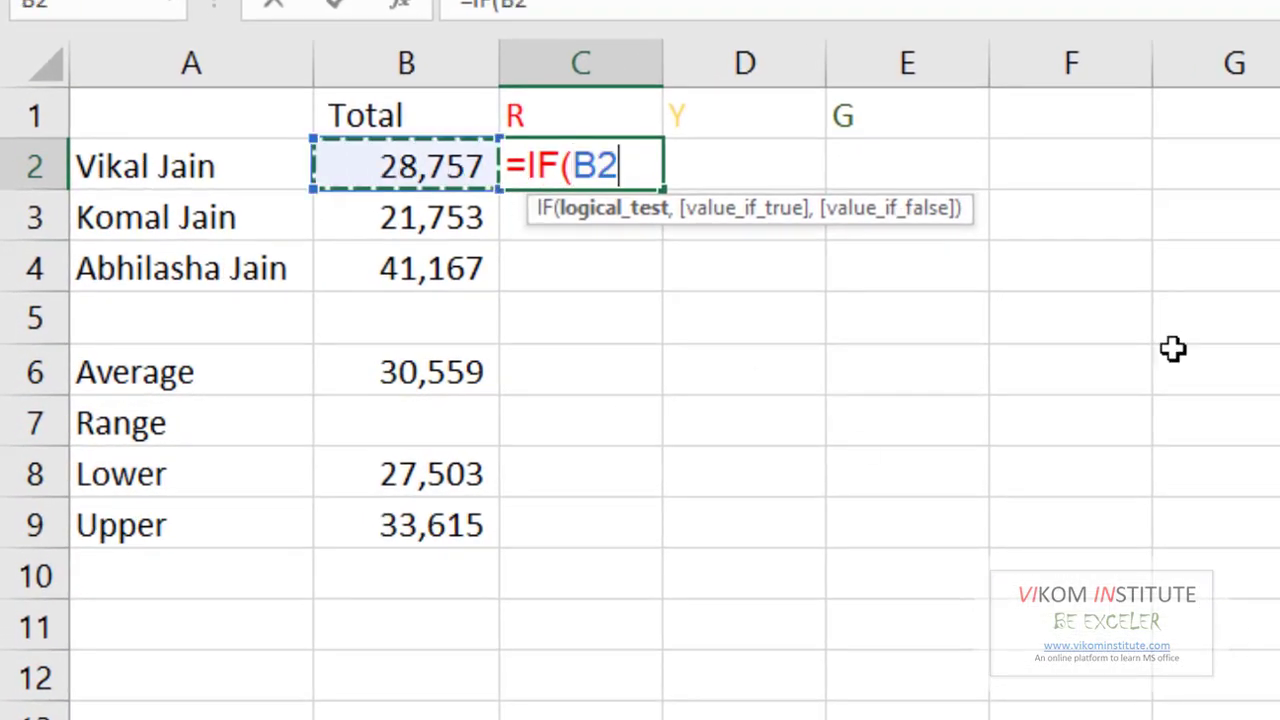
pyautogui.write('<')
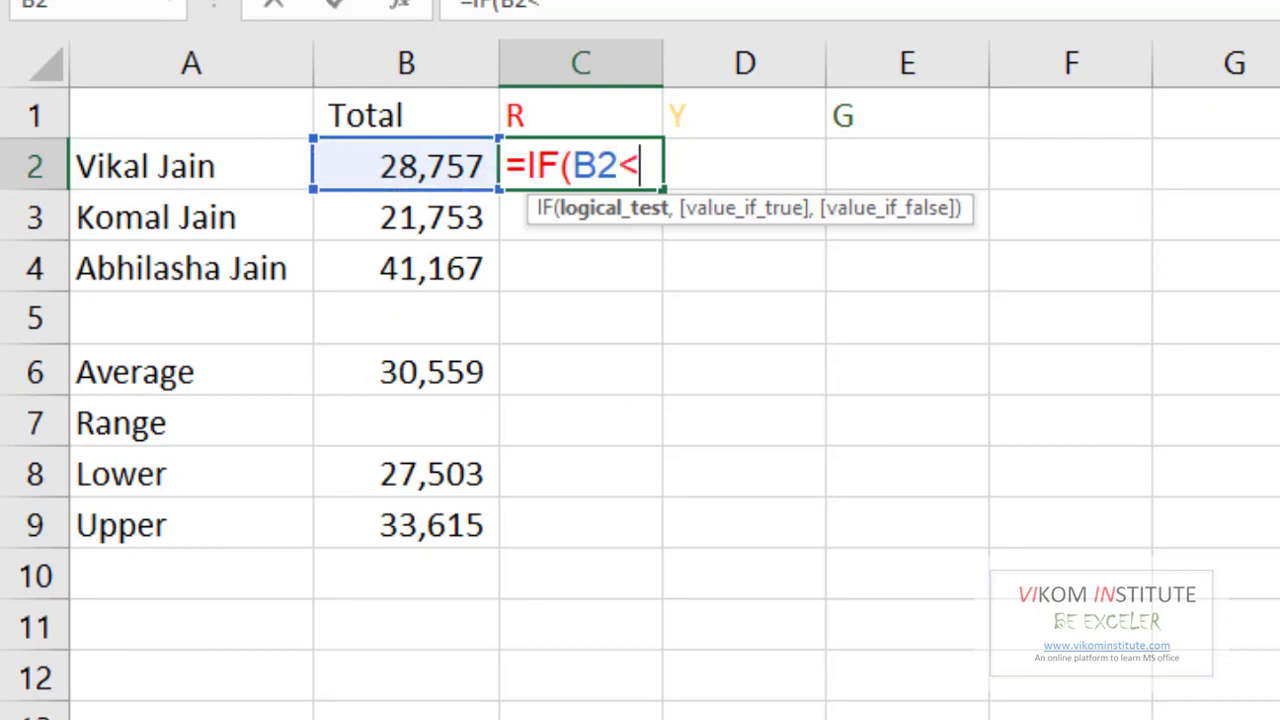
pyautogui.click(425, 478)
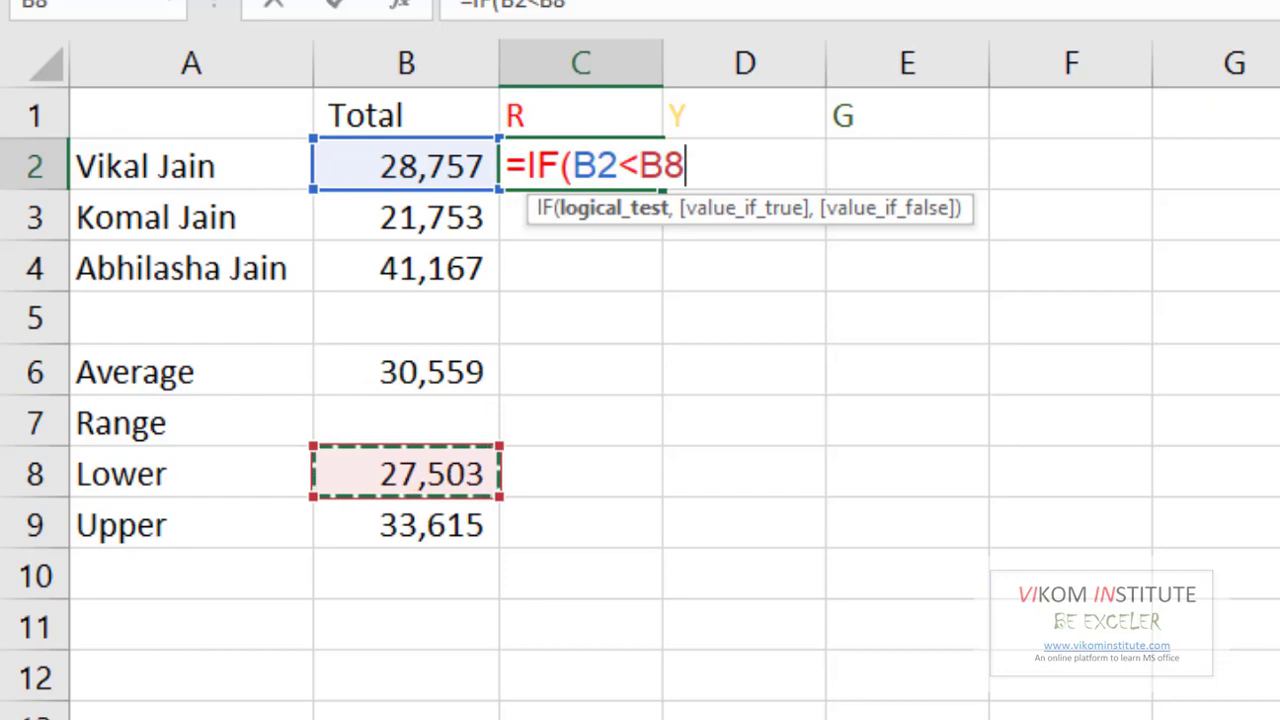
pyautogui.click(641, 165)
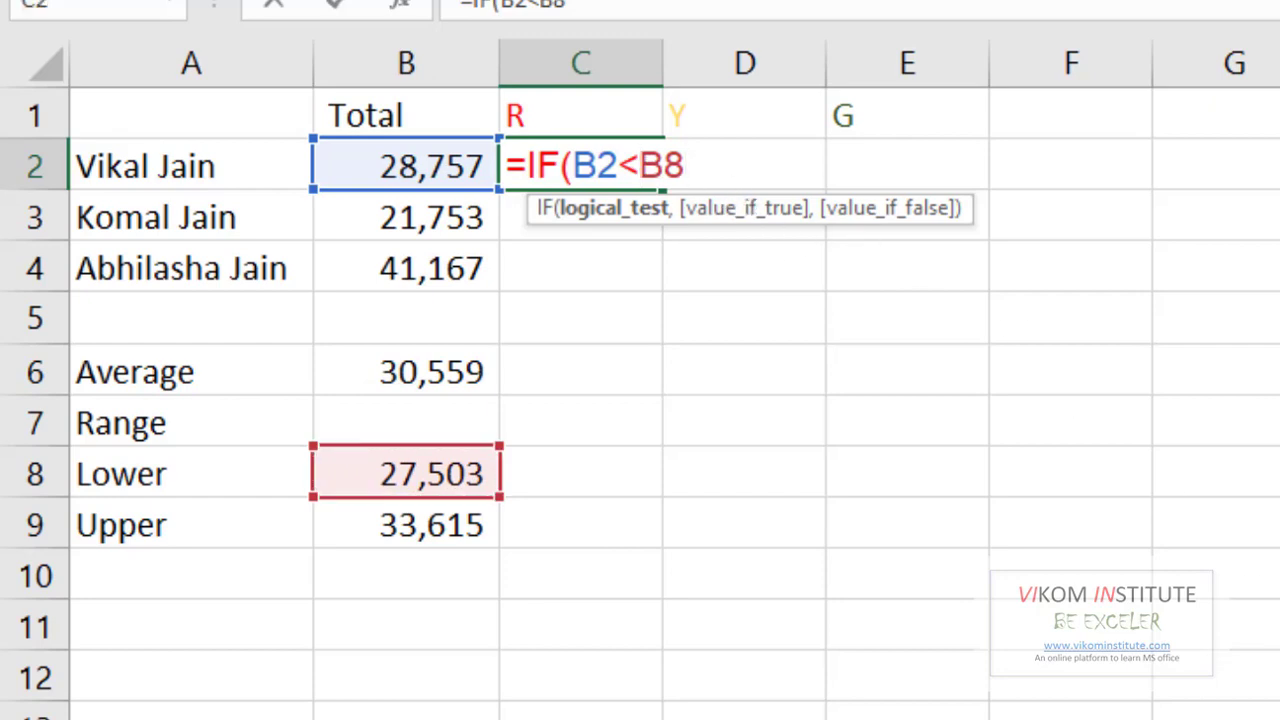
pyautogui.write('=')
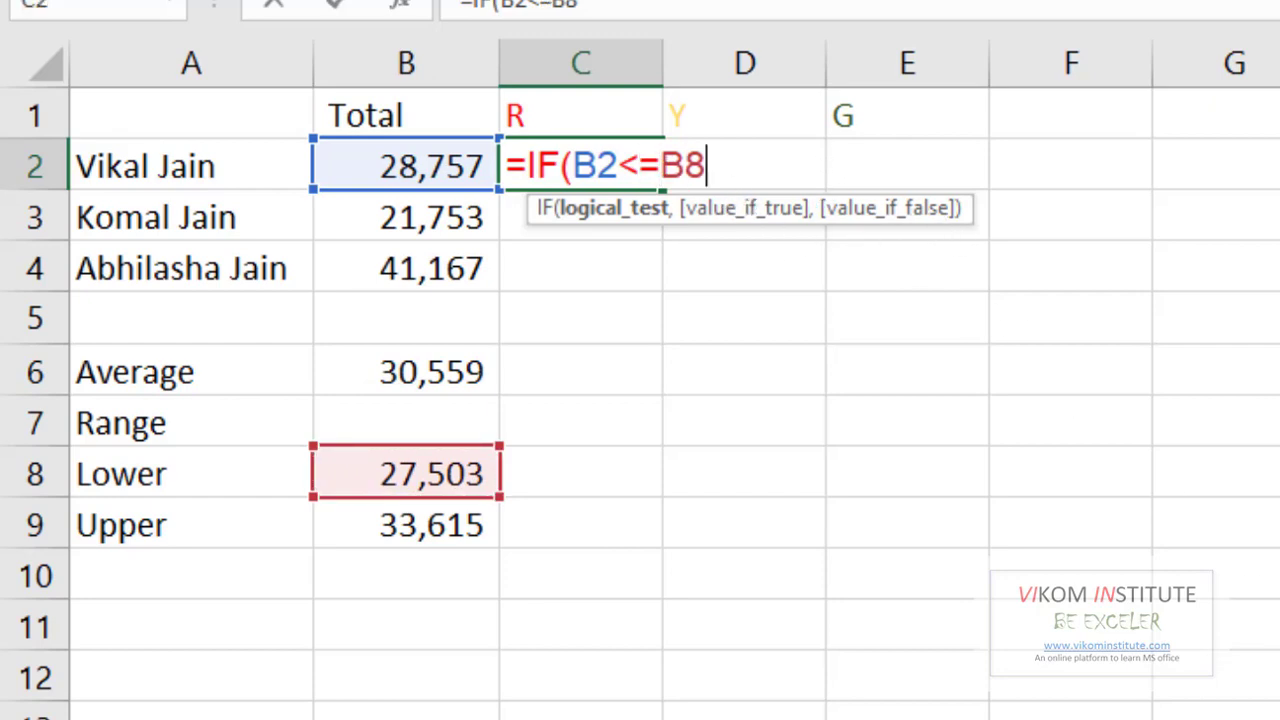
pyautogui.press('End')
pyautogui.write(',"=')
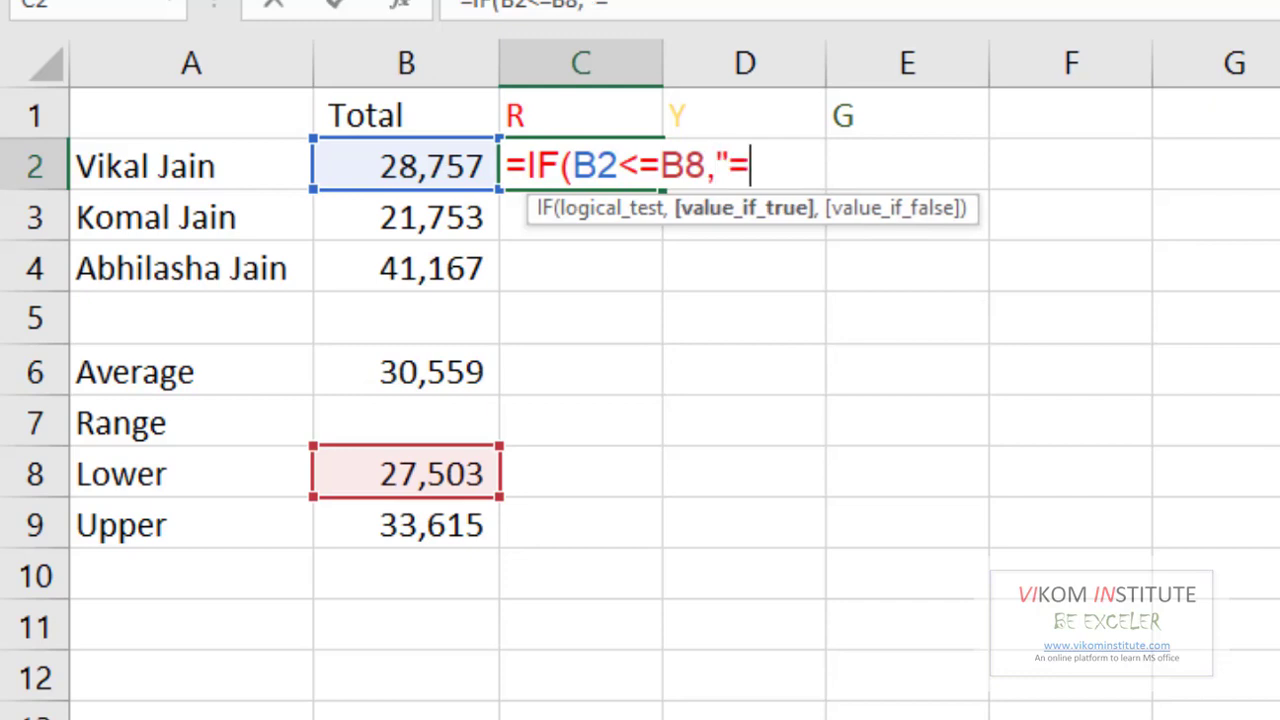
pyautogui.write('"')
pyautogui.write(',')
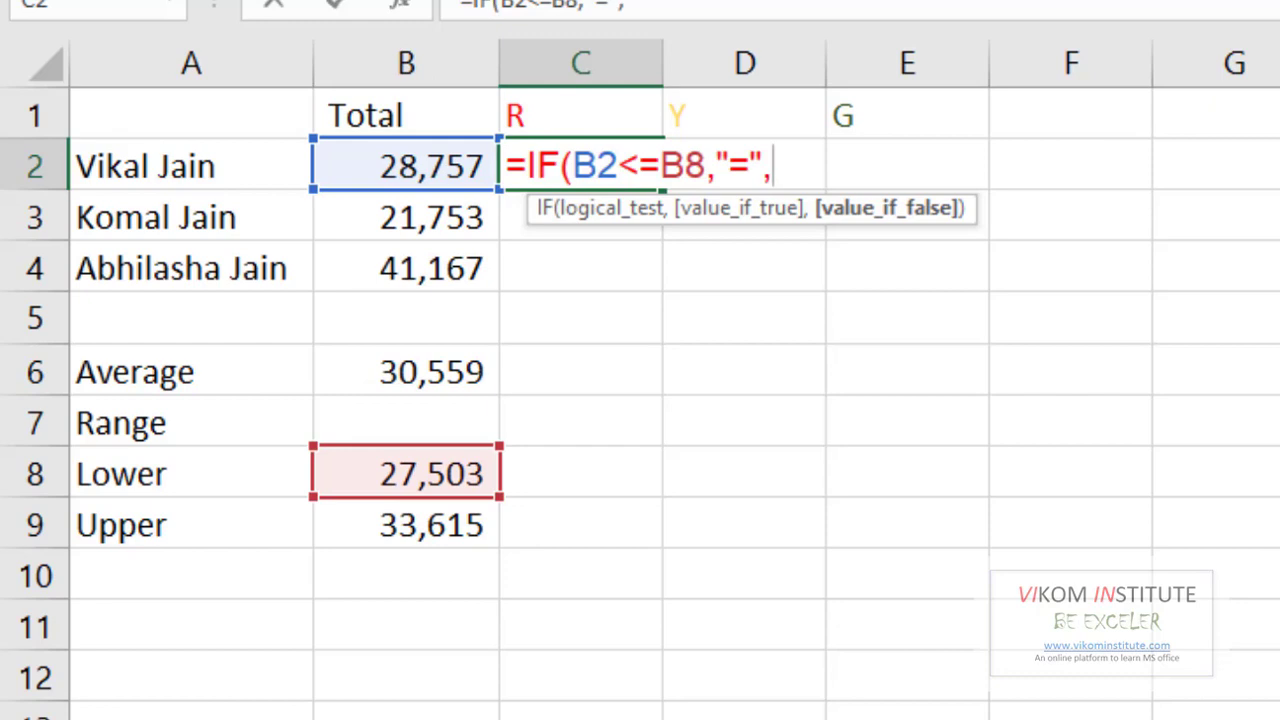
pyautogui.write('"")')
pyautogui.press('Return')
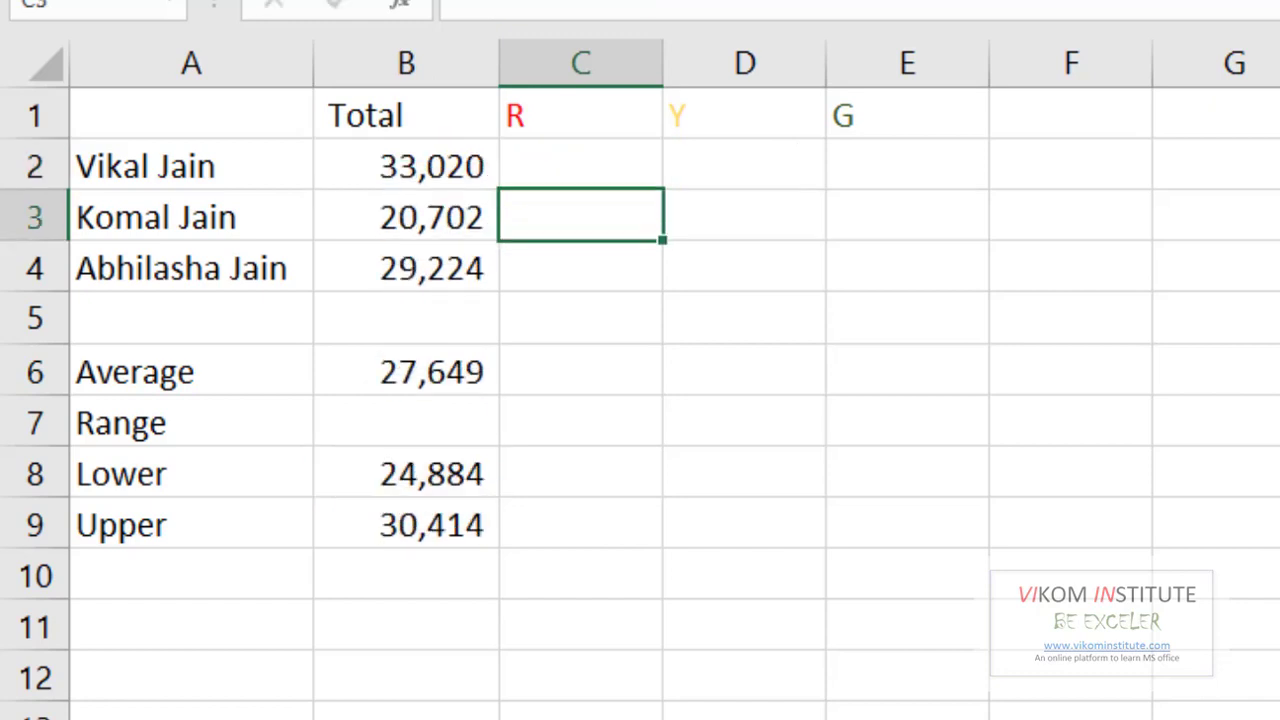
# - Lock the Lower limit reference in C2's formula as $B$8
pyautogui.click(631, 171)
pyautogui.press('F2')
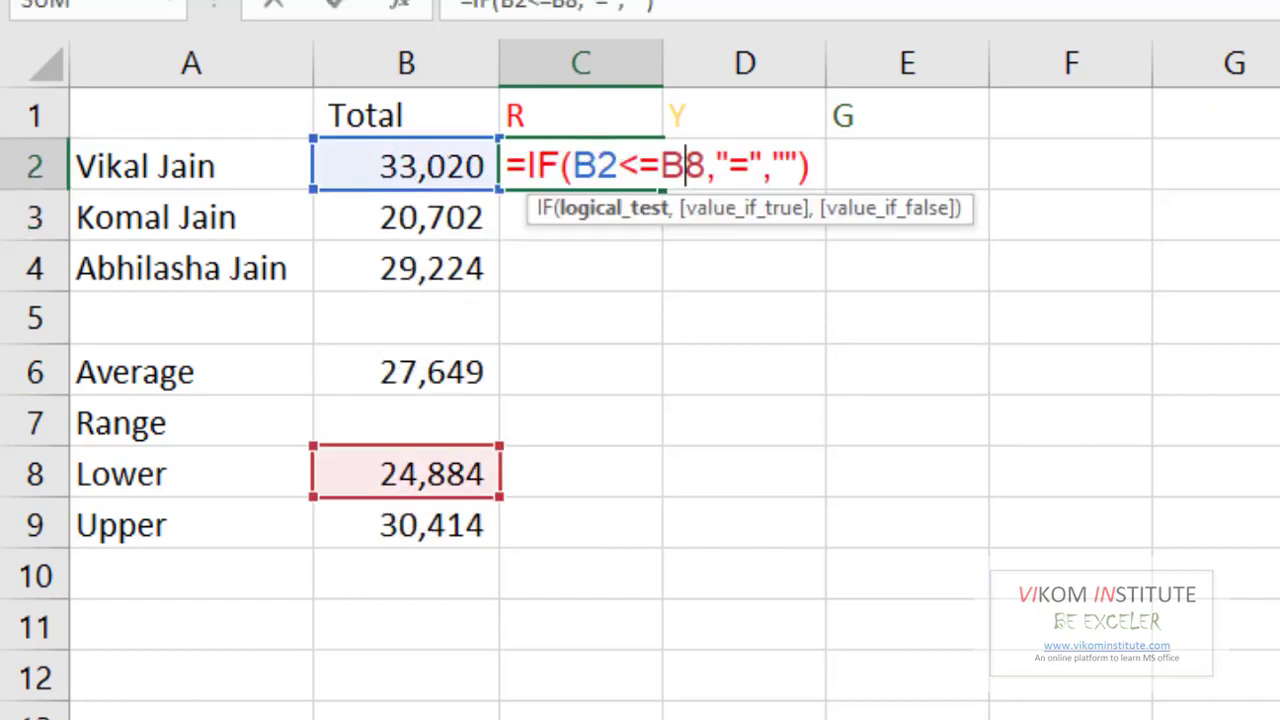
pyautogui.click(686, 166)
pyautogui.press('F4')
pyautogui.press('Return')
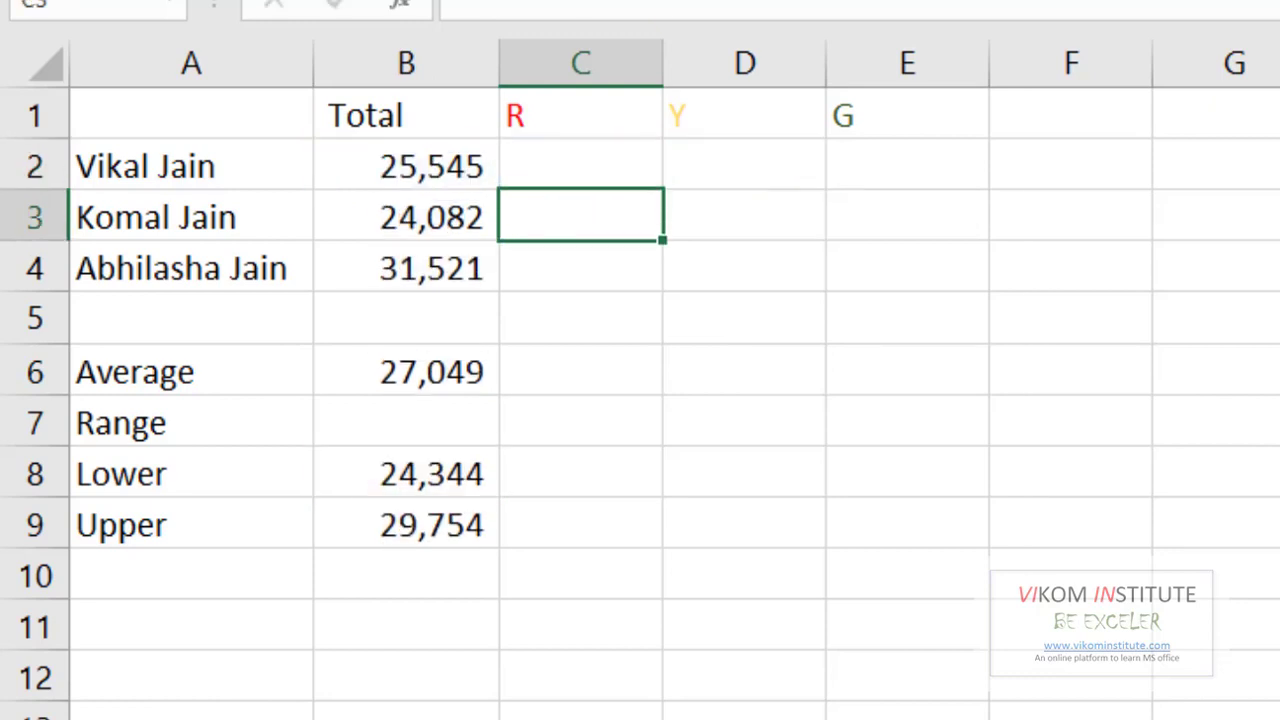
# - Fill the red marker formula down from C2 to C4
pyautogui.click(645, 180)
pyautogui.moveTo(663, 192); pyautogui.dragTo(662, 292)
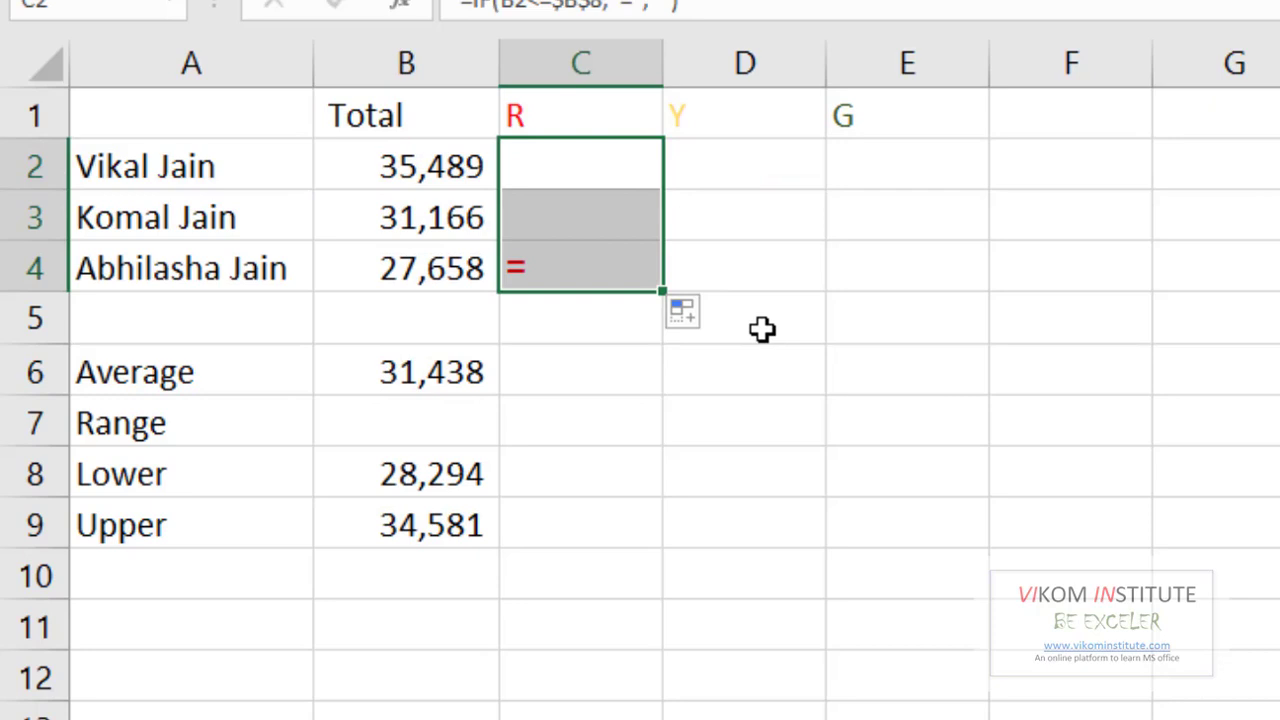
pyautogui.click(463, 274)
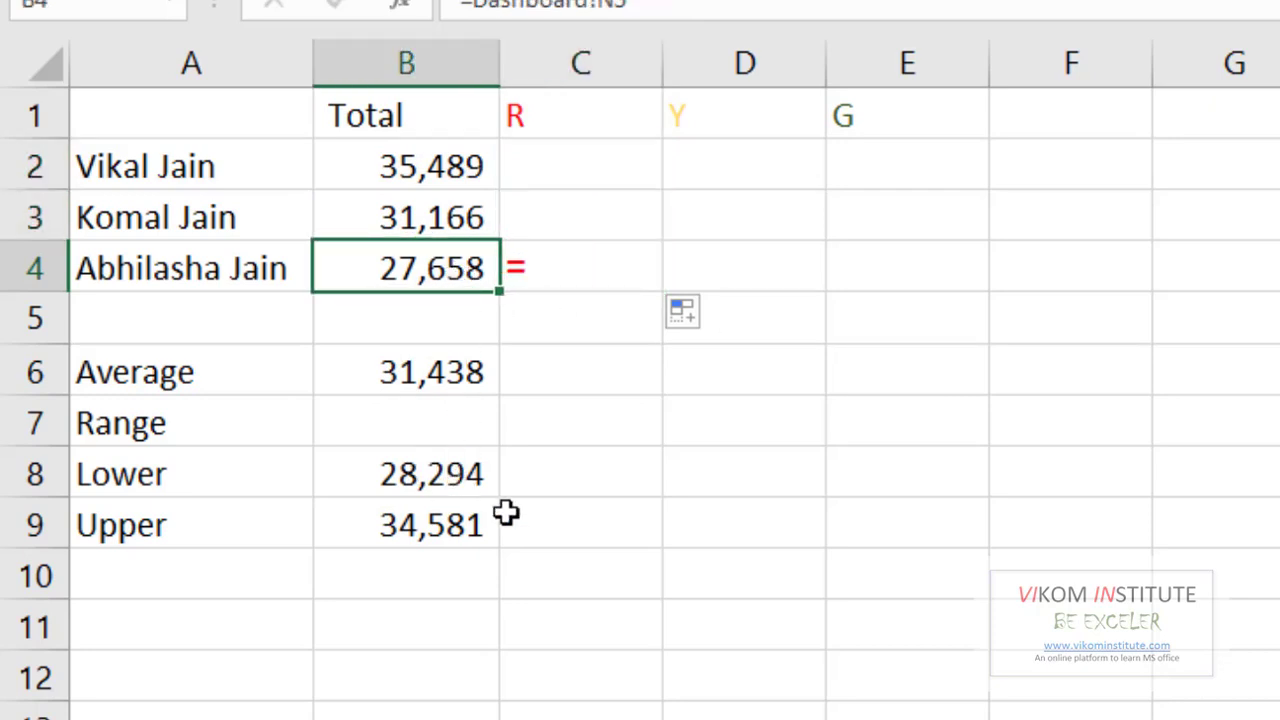
pyautogui.click(699, 162)
# - In D2, start =IF(AND(B2>B8,B2<B9) to test totals between the Lower and Upper limits
pyautogui.write('=')
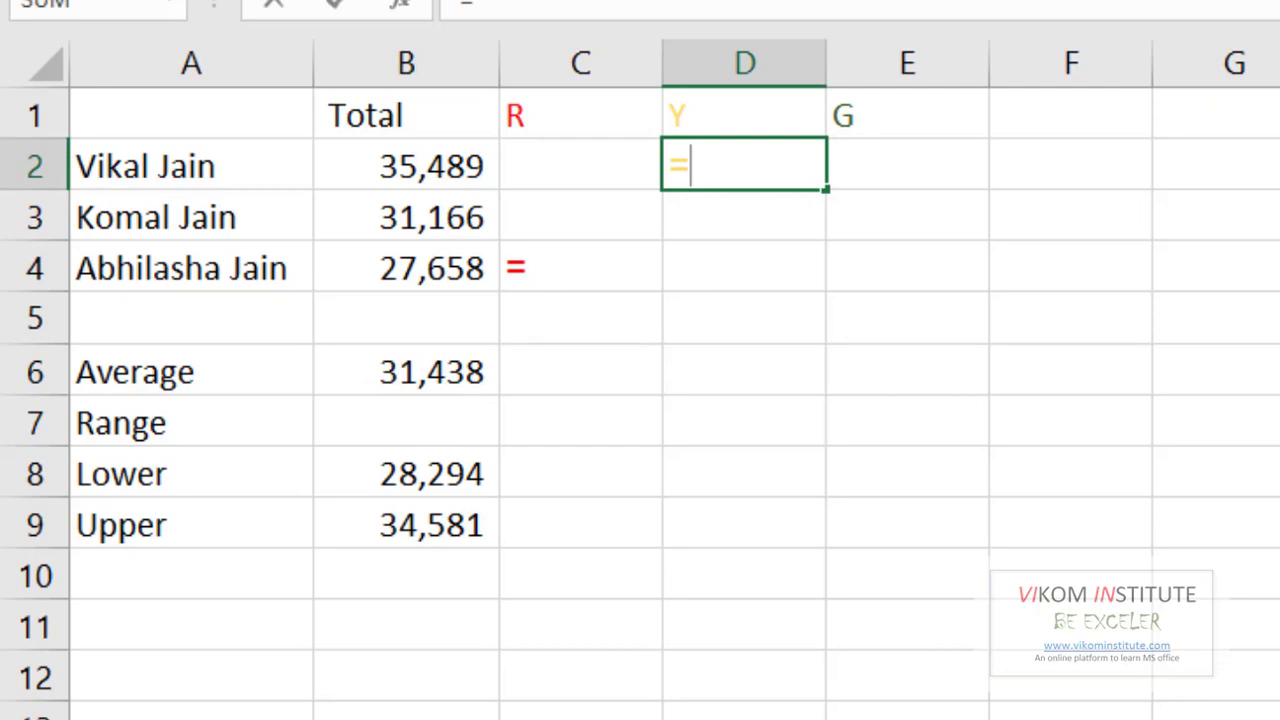
pyautogui.write('IF(')
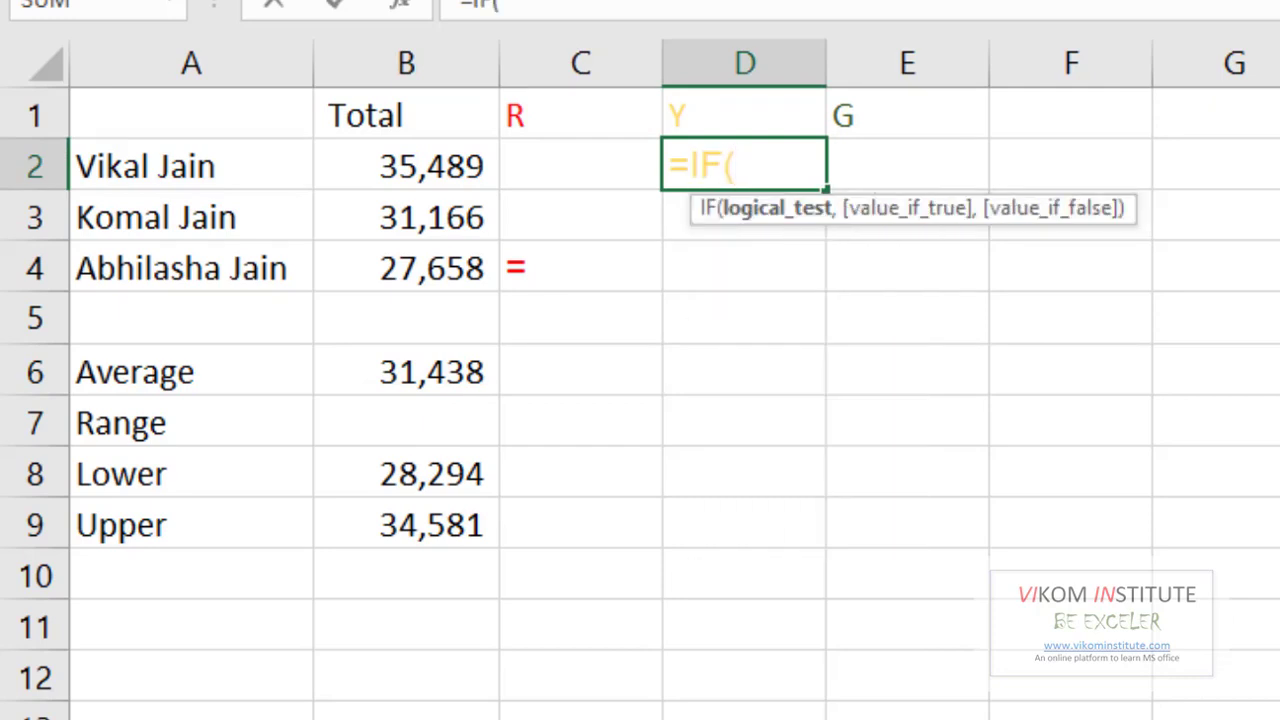
pyautogui.write('and(')
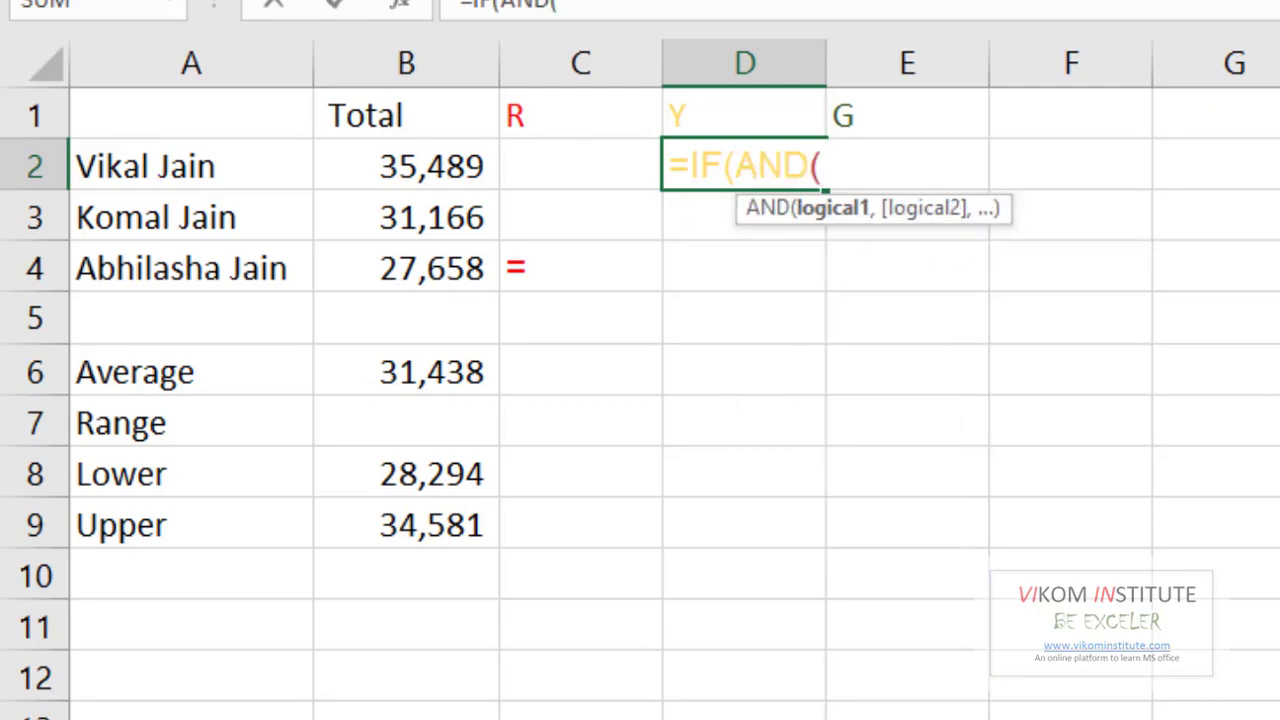
pyautogui.click(452, 177)
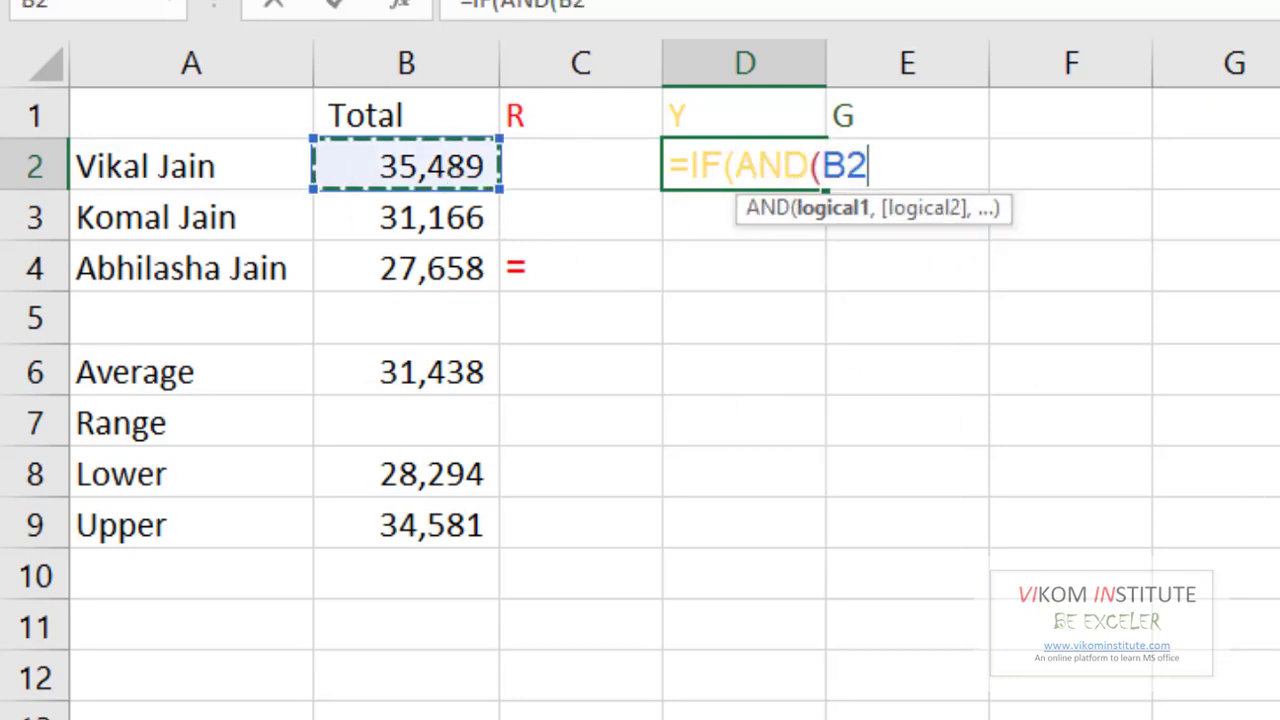
pyautogui.write('>')
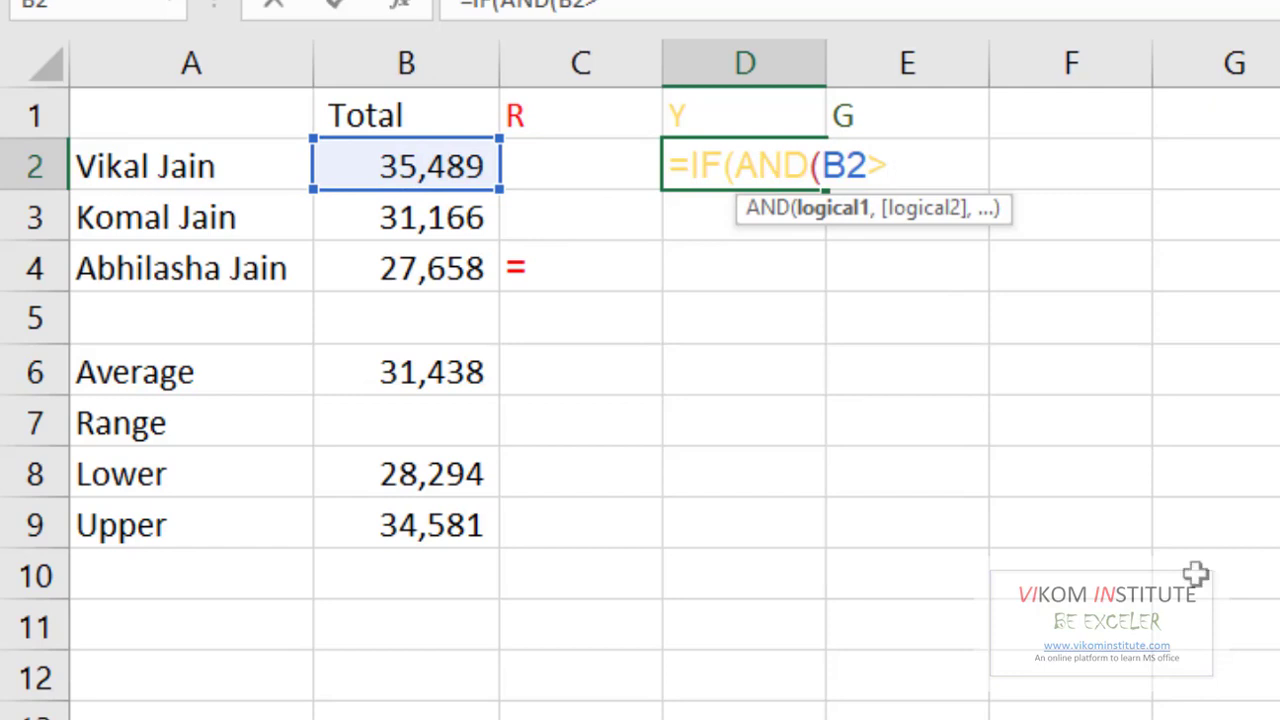
pyautogui.click(430, 477)
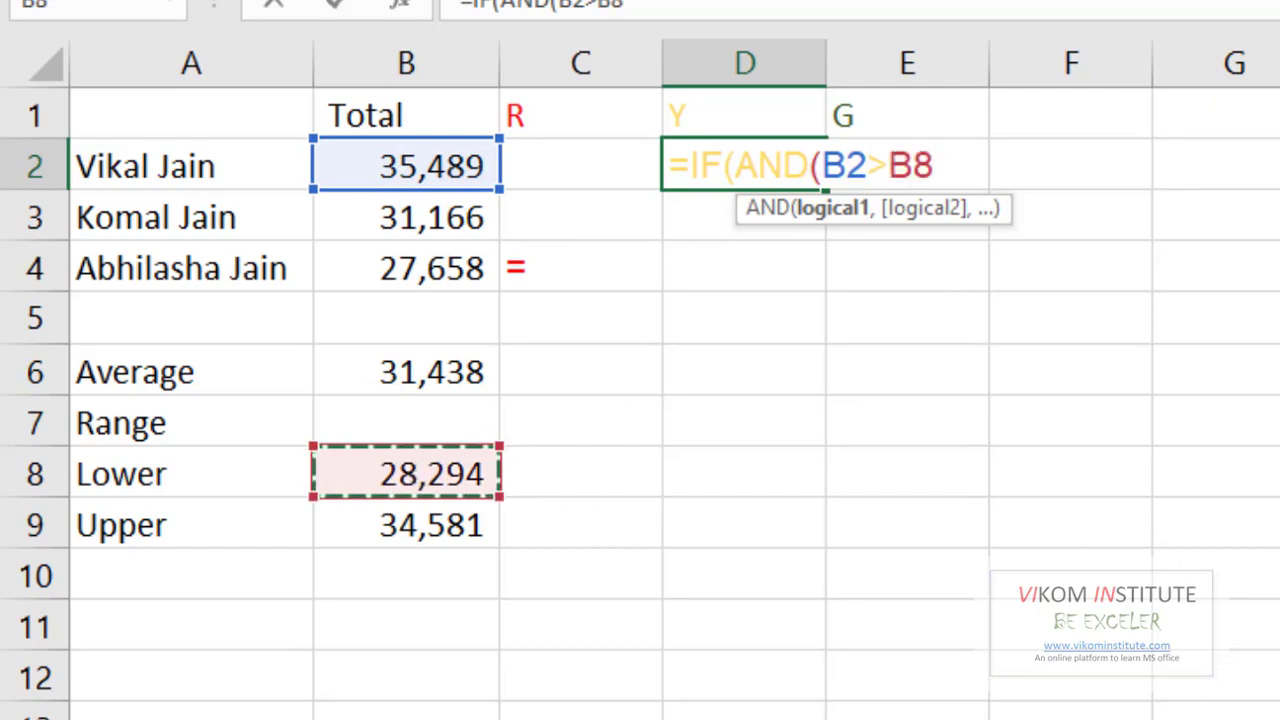
pyautogui.write(',')
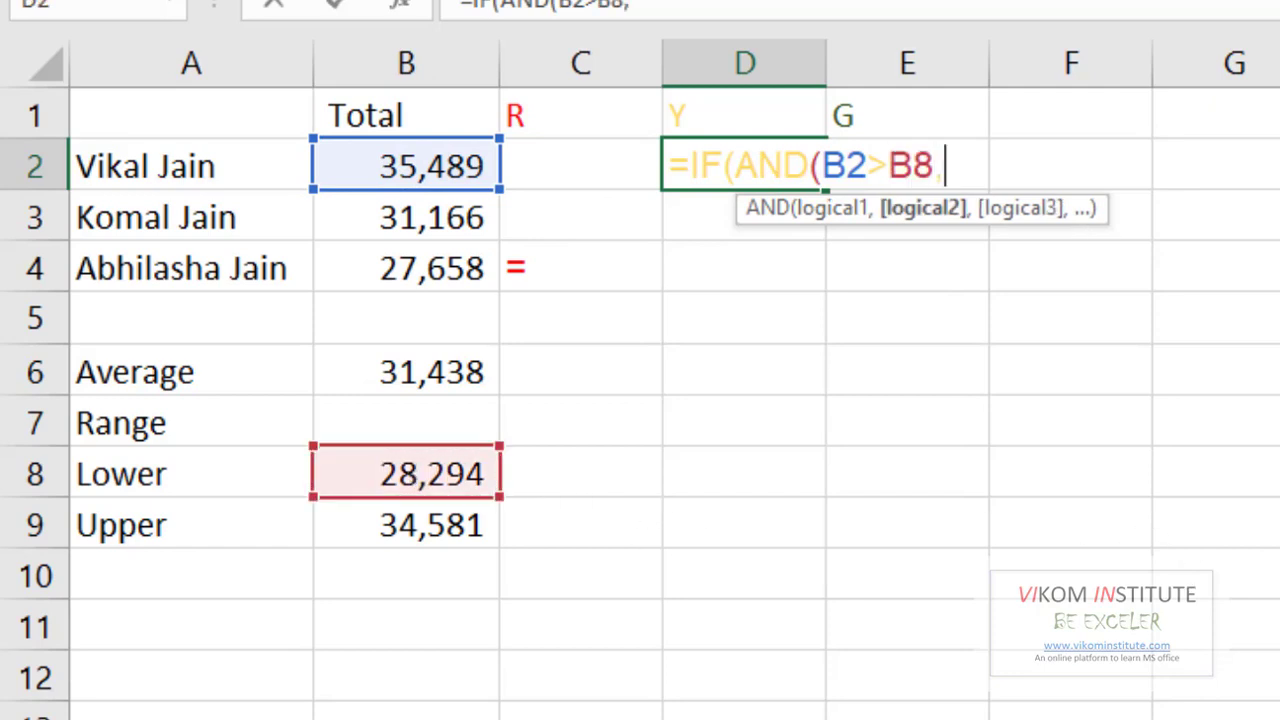
pyautogui.click(455, 168)
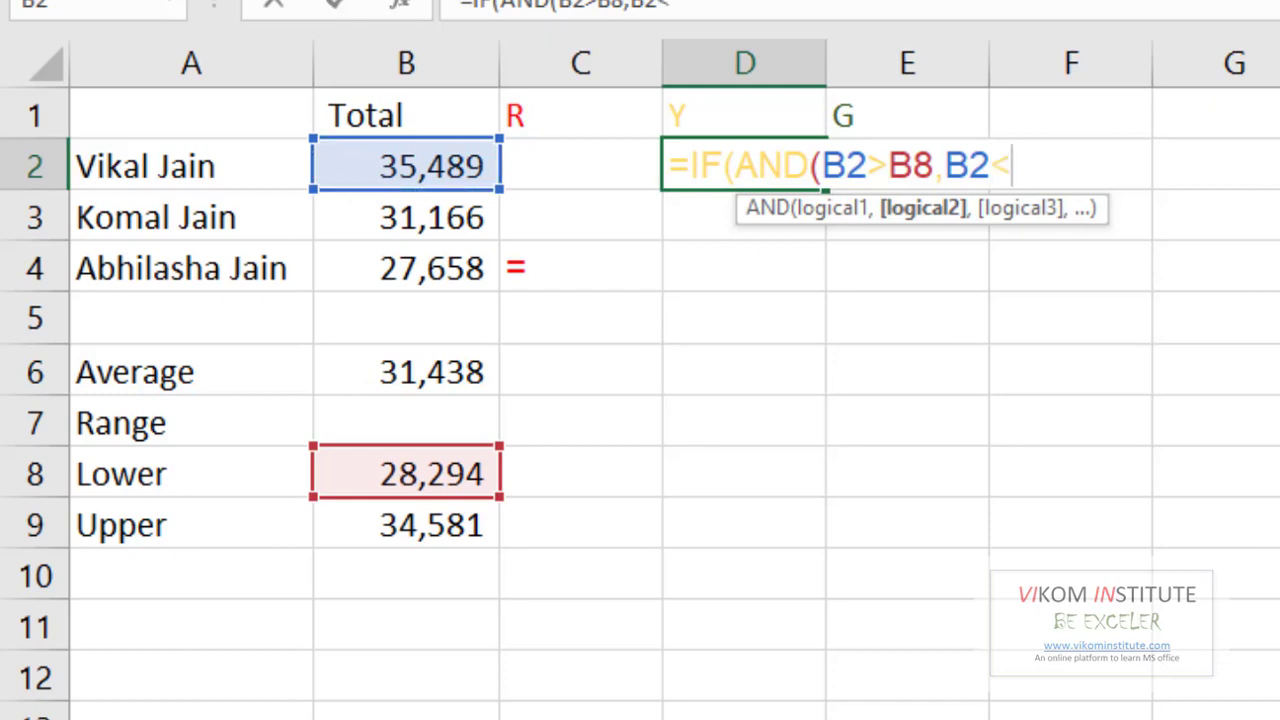
pyautogui.click(369, 539)
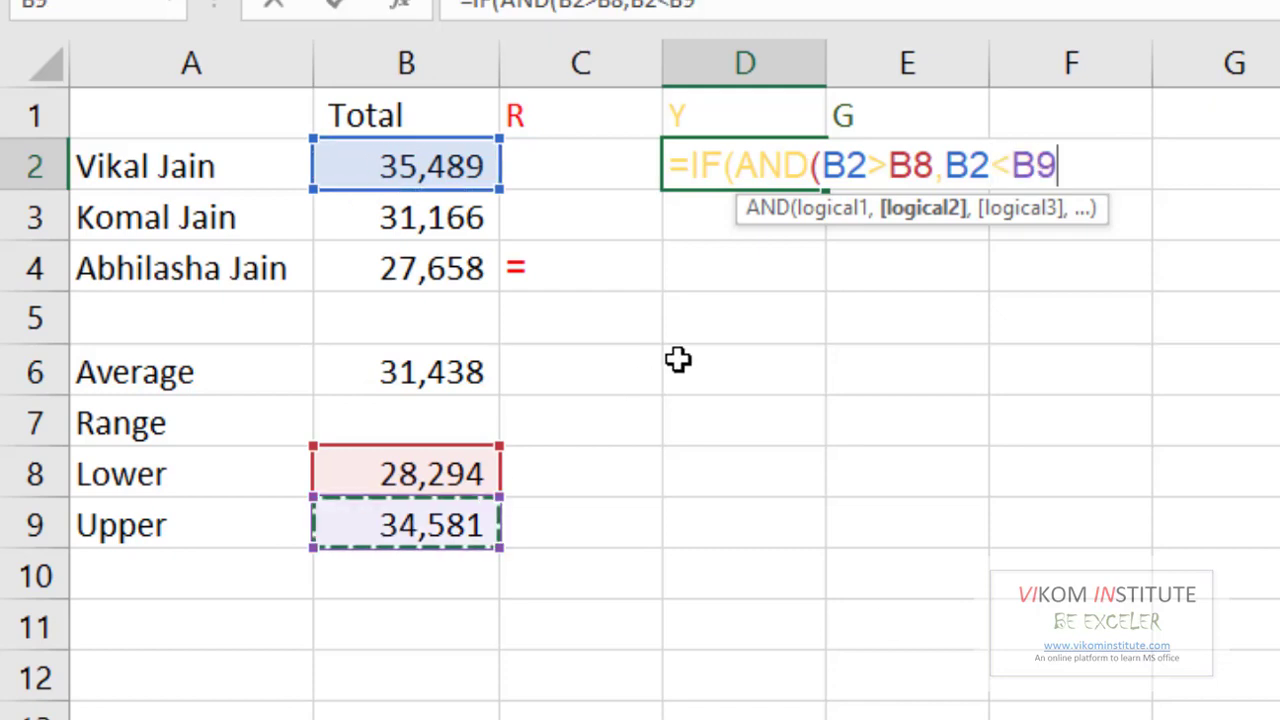
# - Lock B8 as $B$8, finish the yellow marker formula, and fill it down to D4
pyautogui.click(915, 166)
pyautogui.press('F4')
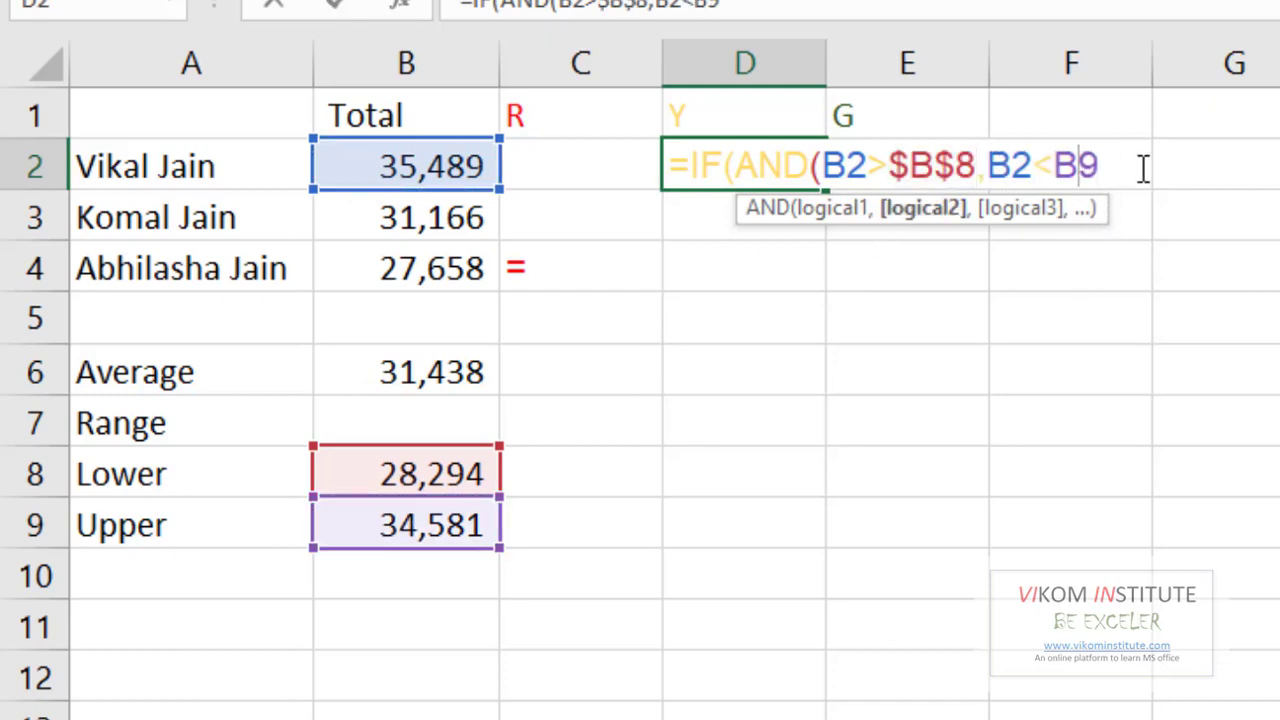
pyautogui.press('Right')
pyautogui.write(')')
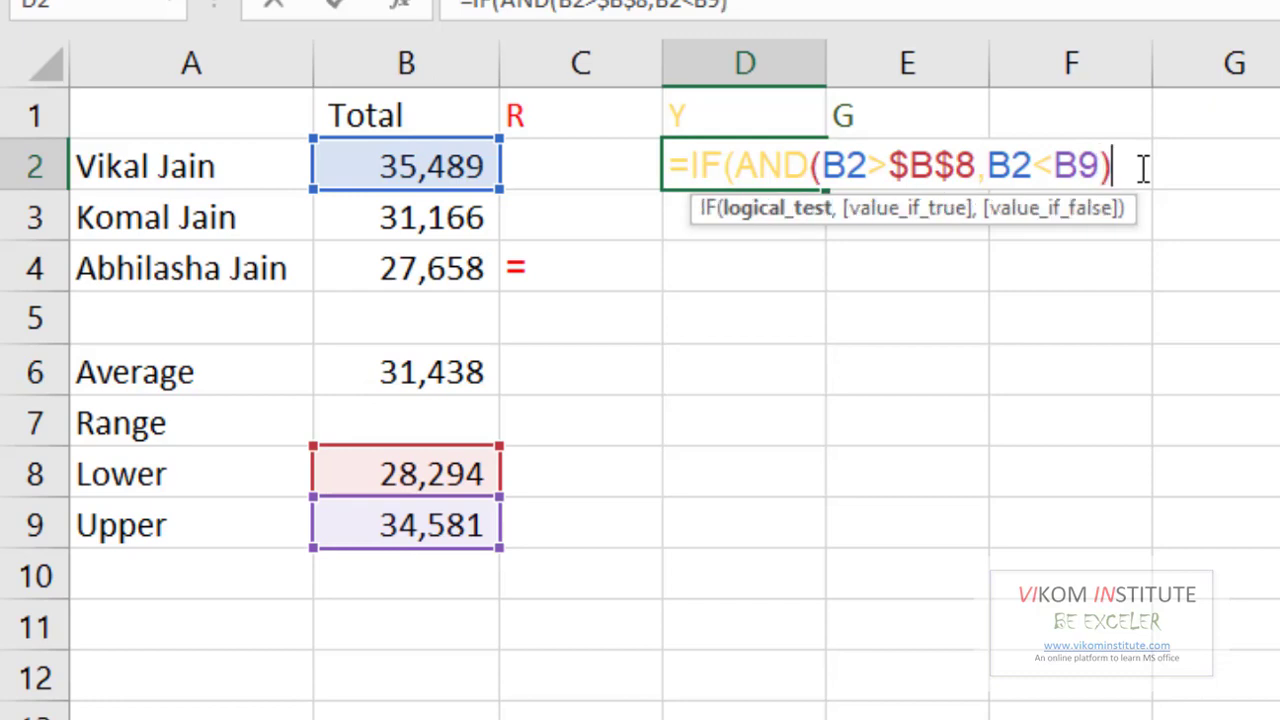
pyautogui.write(',"=')
pyautogui.write('"Y')
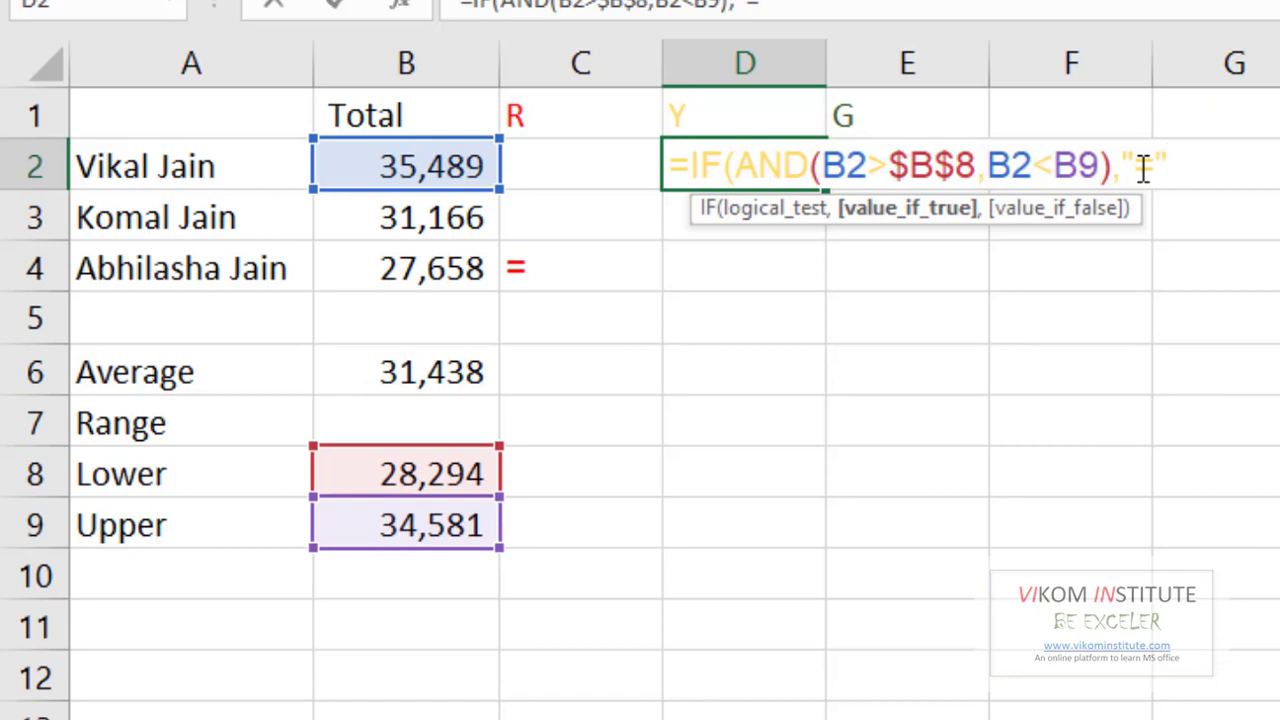
pyautogui.write('",')
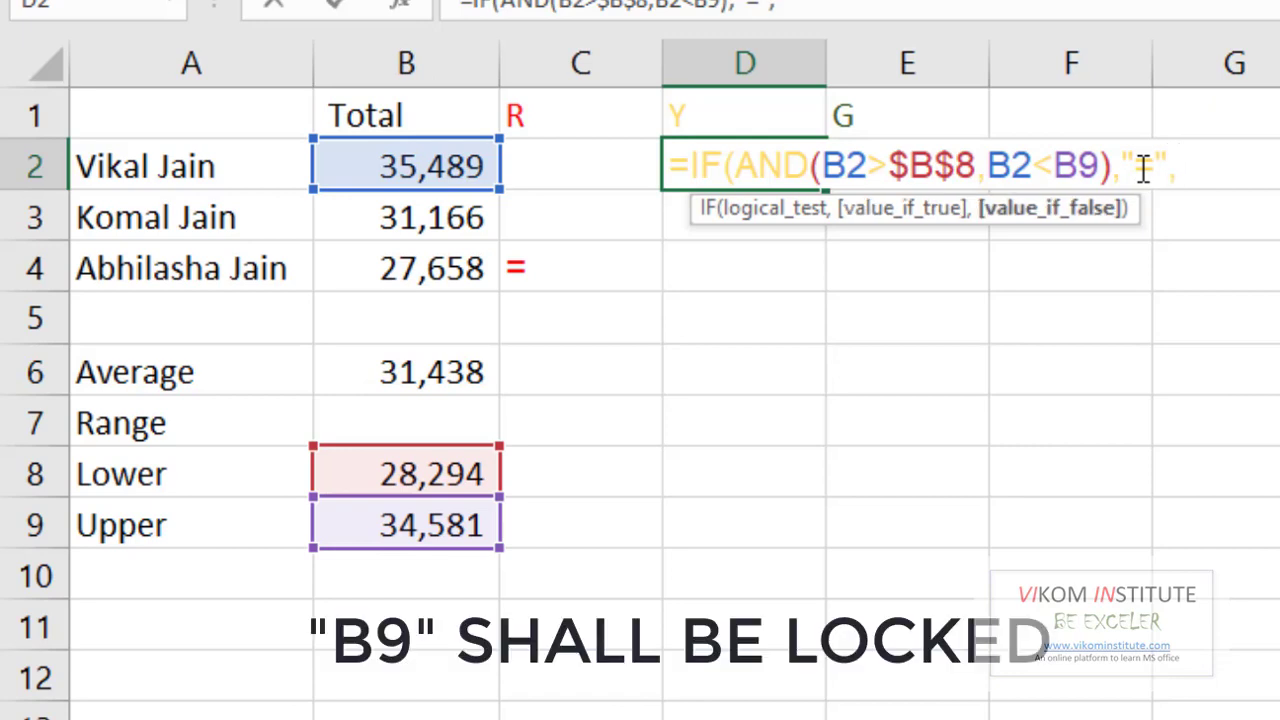
pyautogui.write('"")')
pyautogui.press('Return')
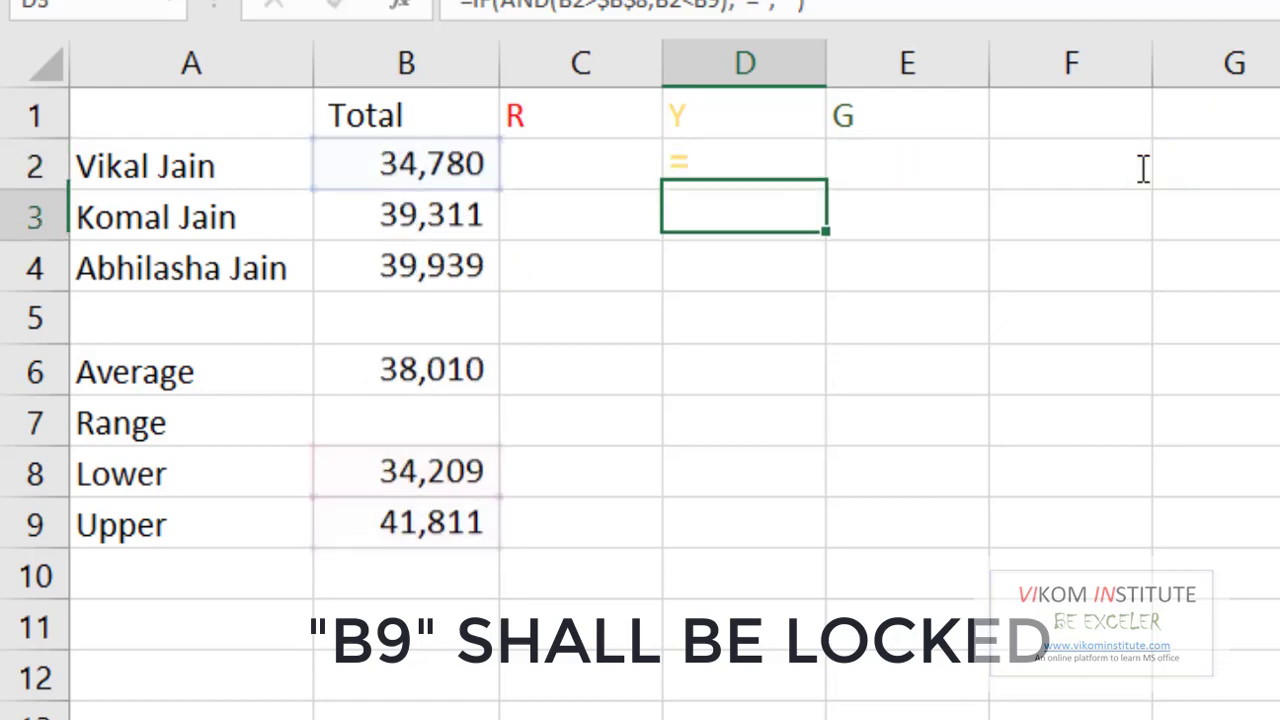
pyautogui.click(805, 163)
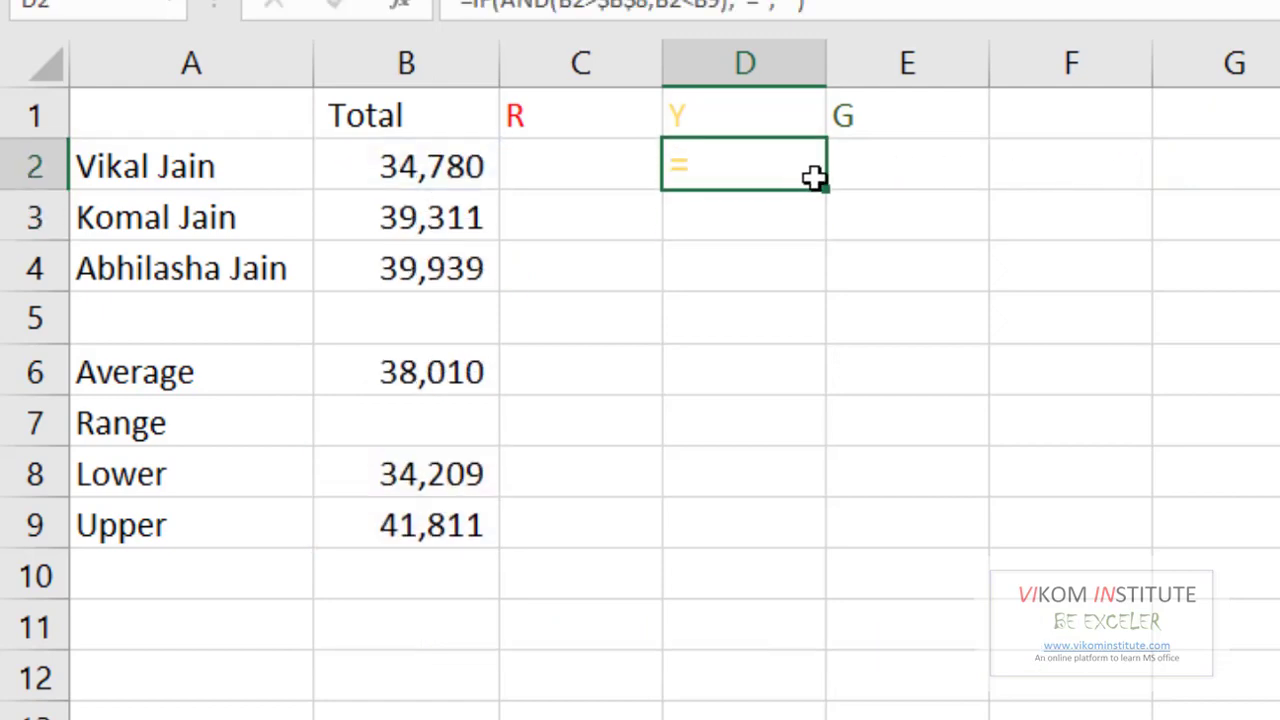
pyautogui.moveTo(826, 190); pyautogui.dragTo(818, 282)
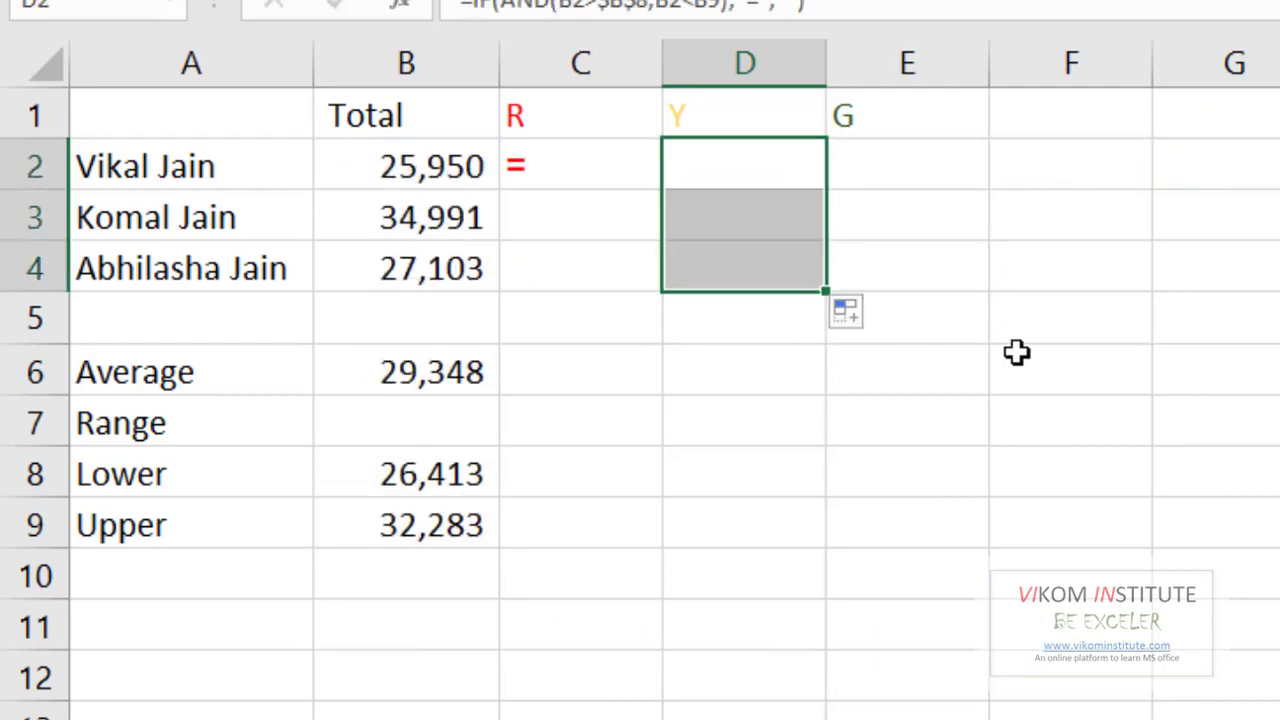
# - Enter =IF(B2>$B$9,"=","") in E2 to flag totals above the Upper limit
pyautogui.click(949, 175)
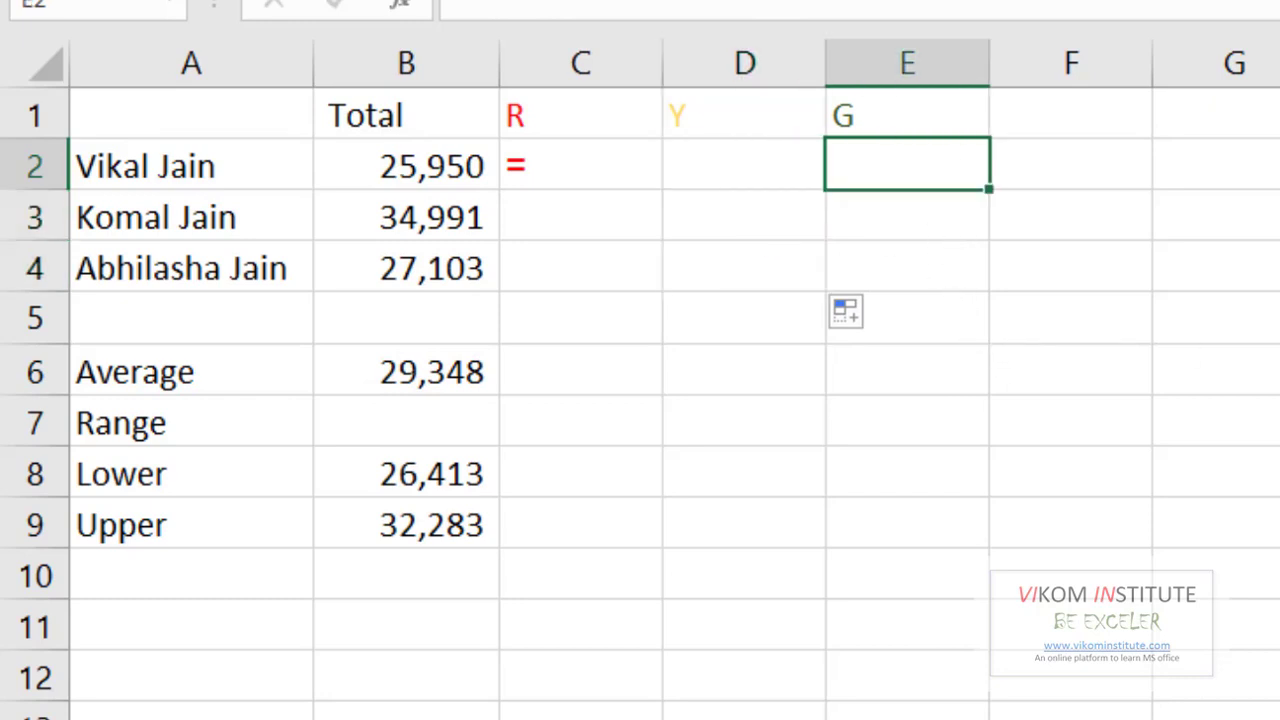
pyautogui.write('=if')
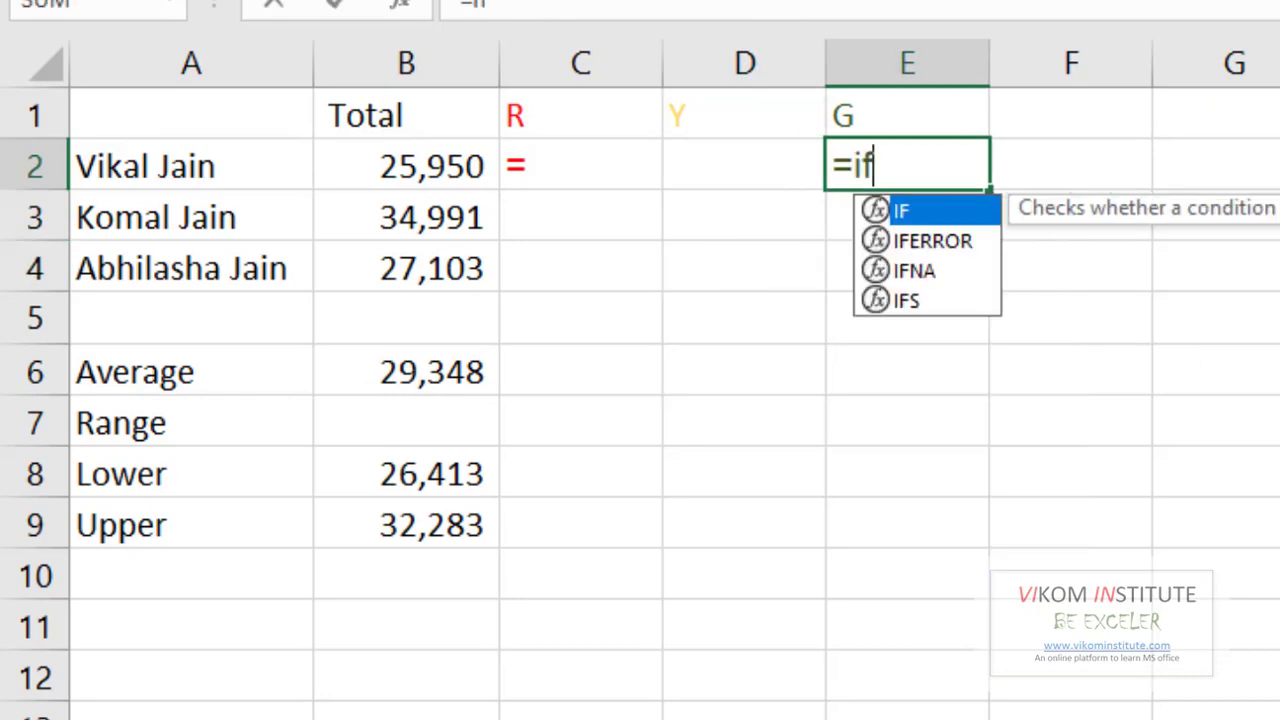
pyautogui.press('Tab')
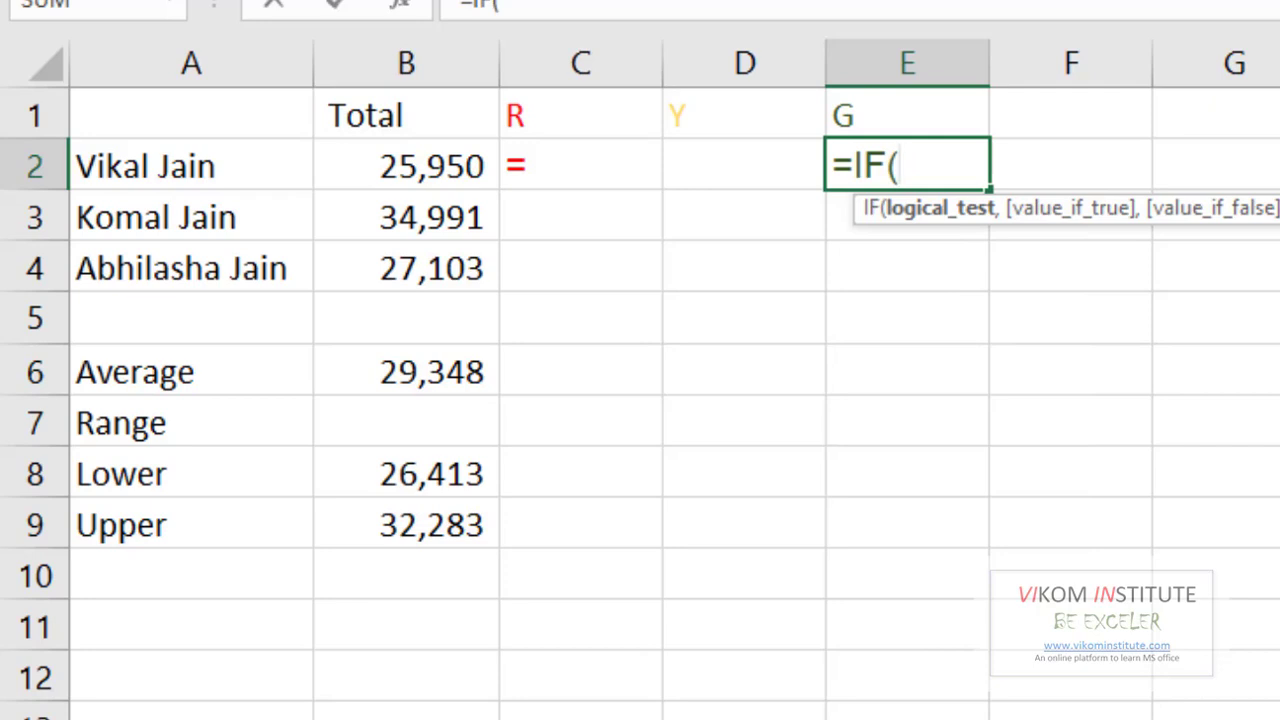
pyautogui.click(380, 172)
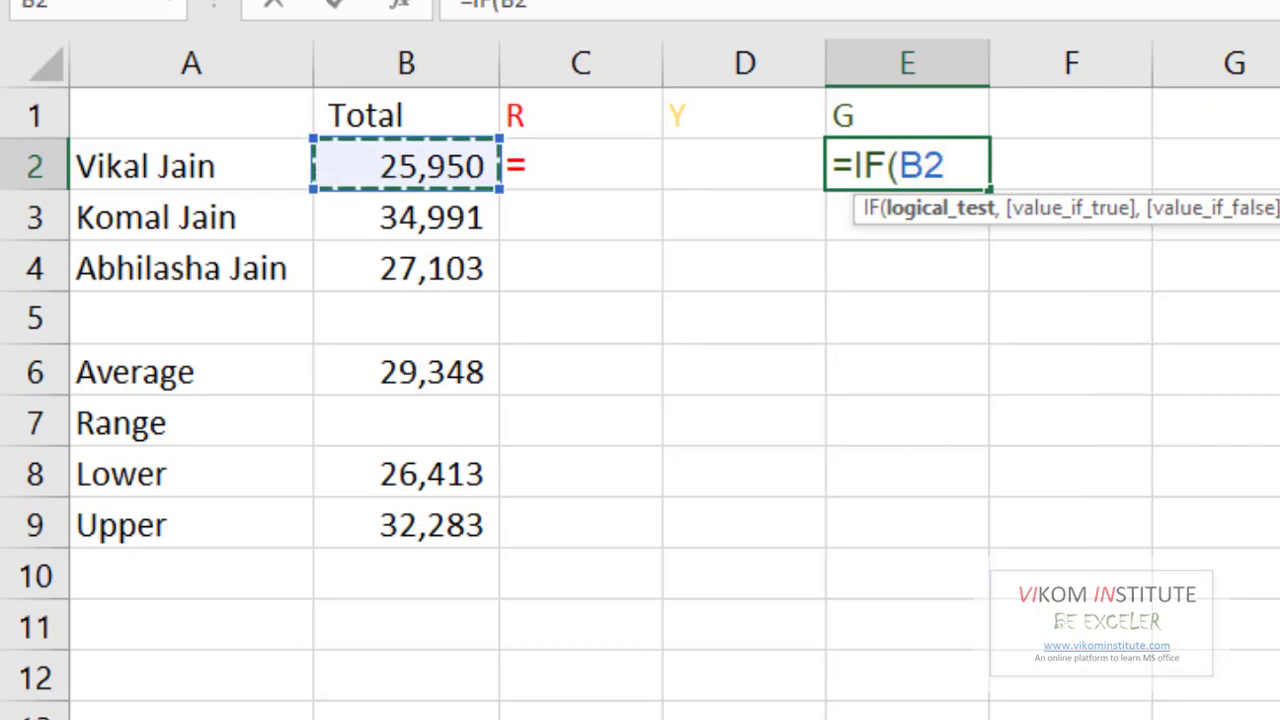
pyautogui.write('>')
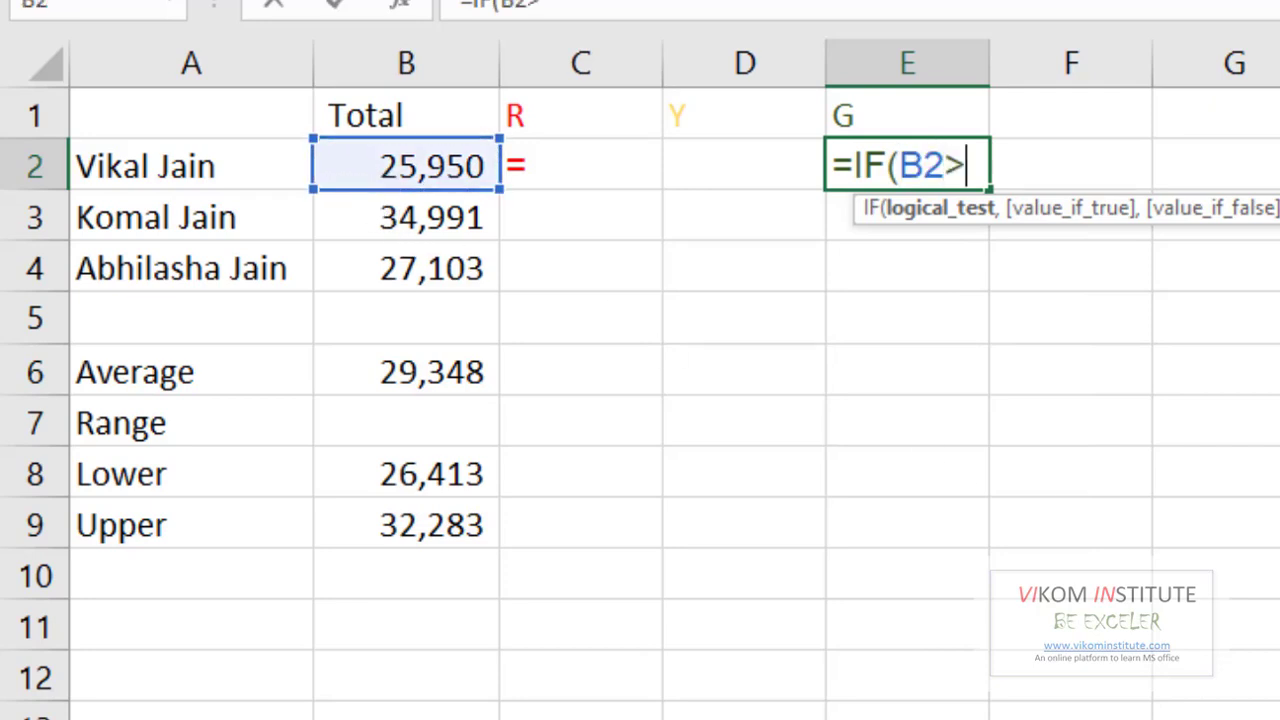
pyautogui.click(462, 530)
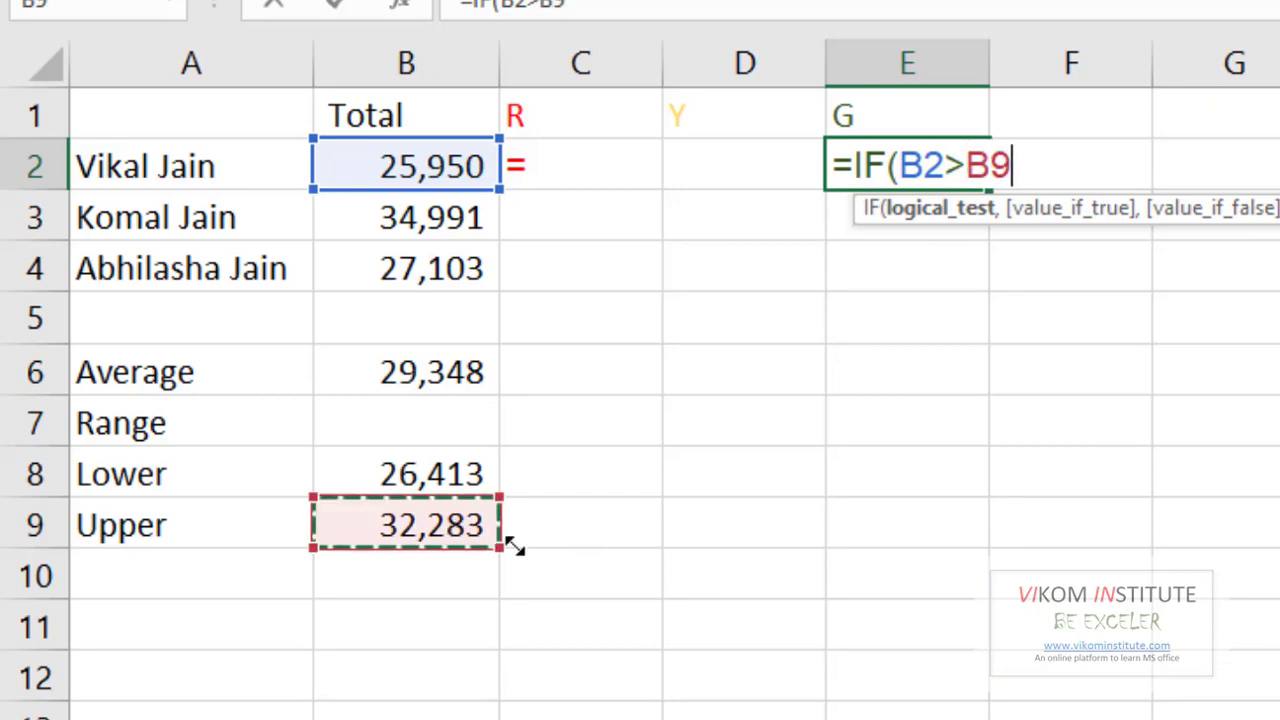
pyautogui.press('F4')
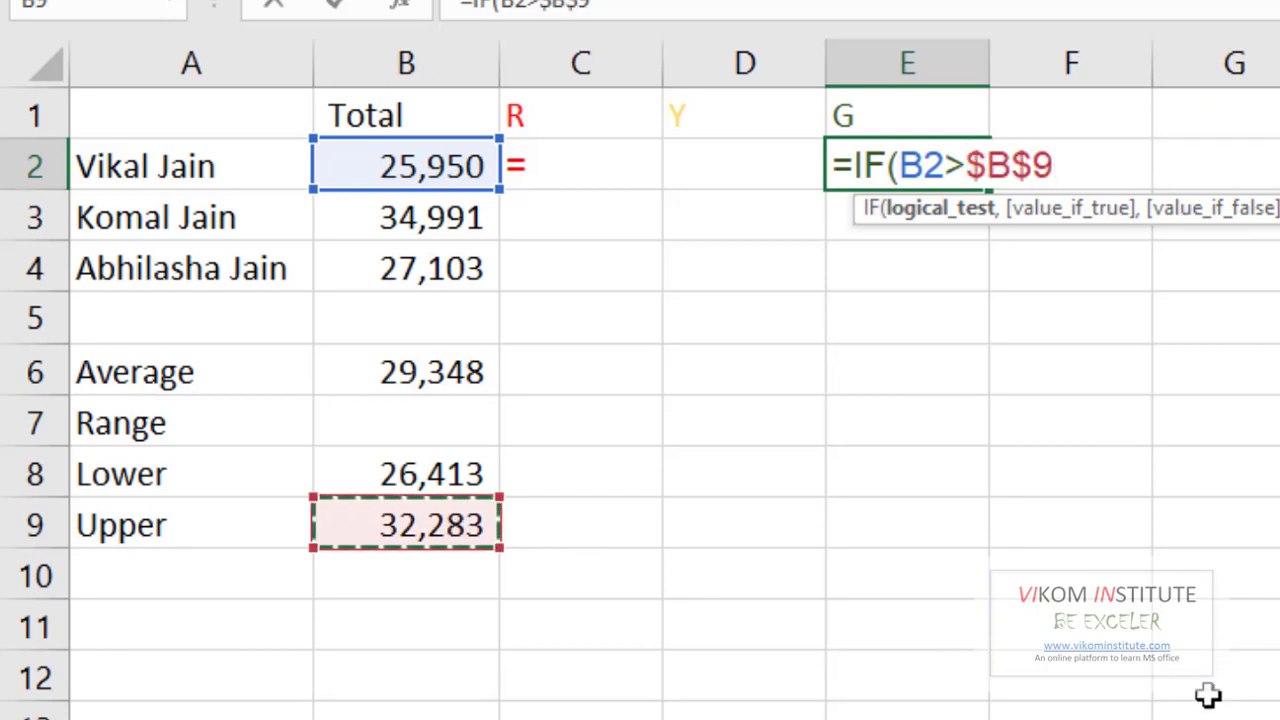
pyautogui.write(',"="')
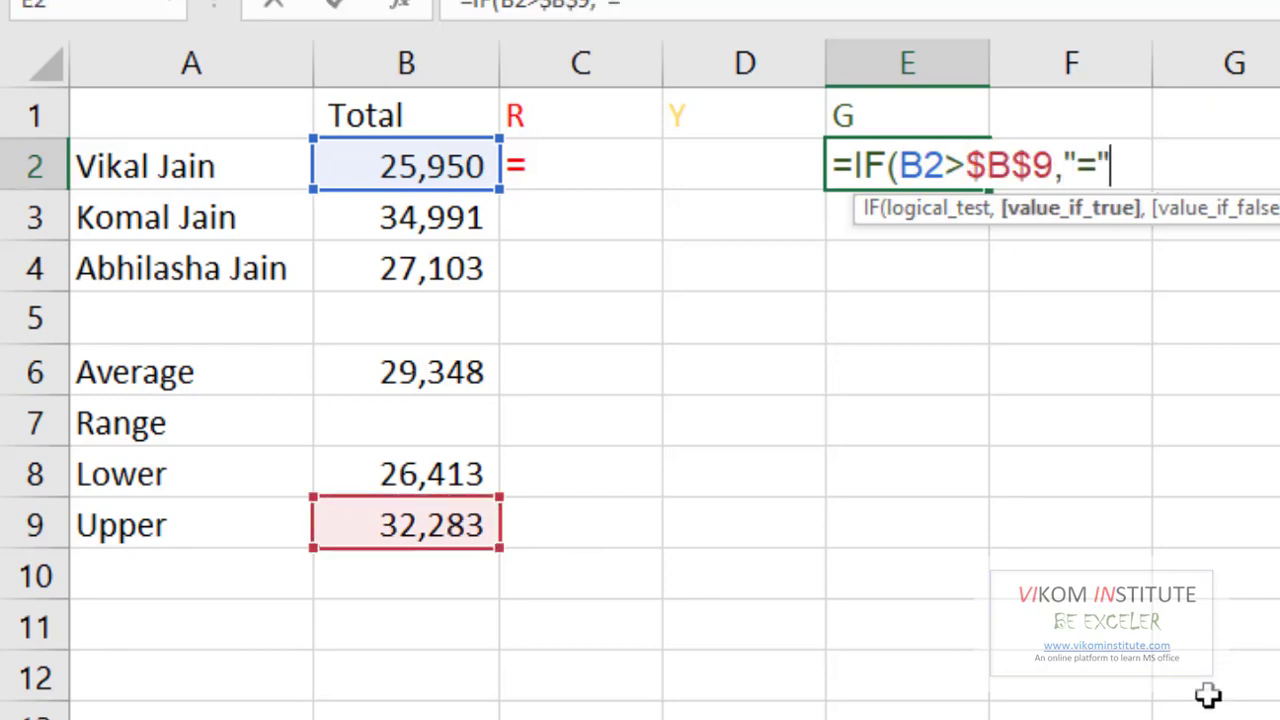
pyautogui.write(',""')
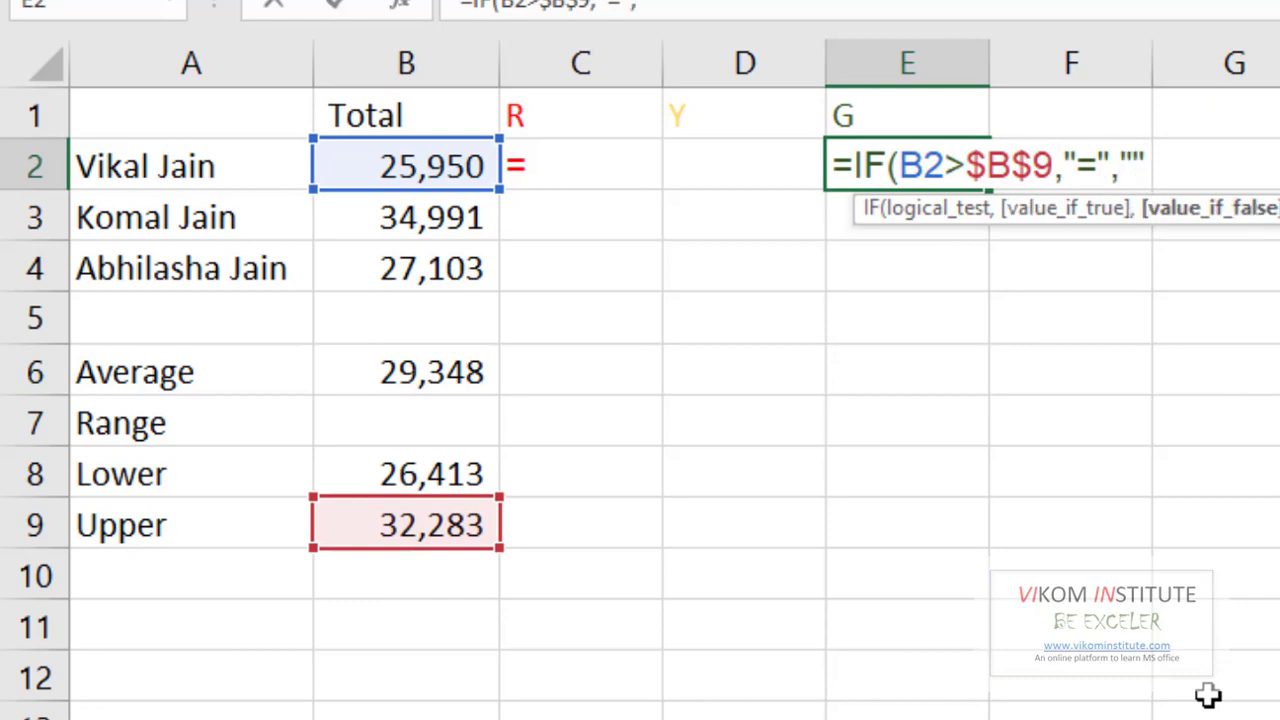
pyautogui.write(')')
pyautogui.press('Return')
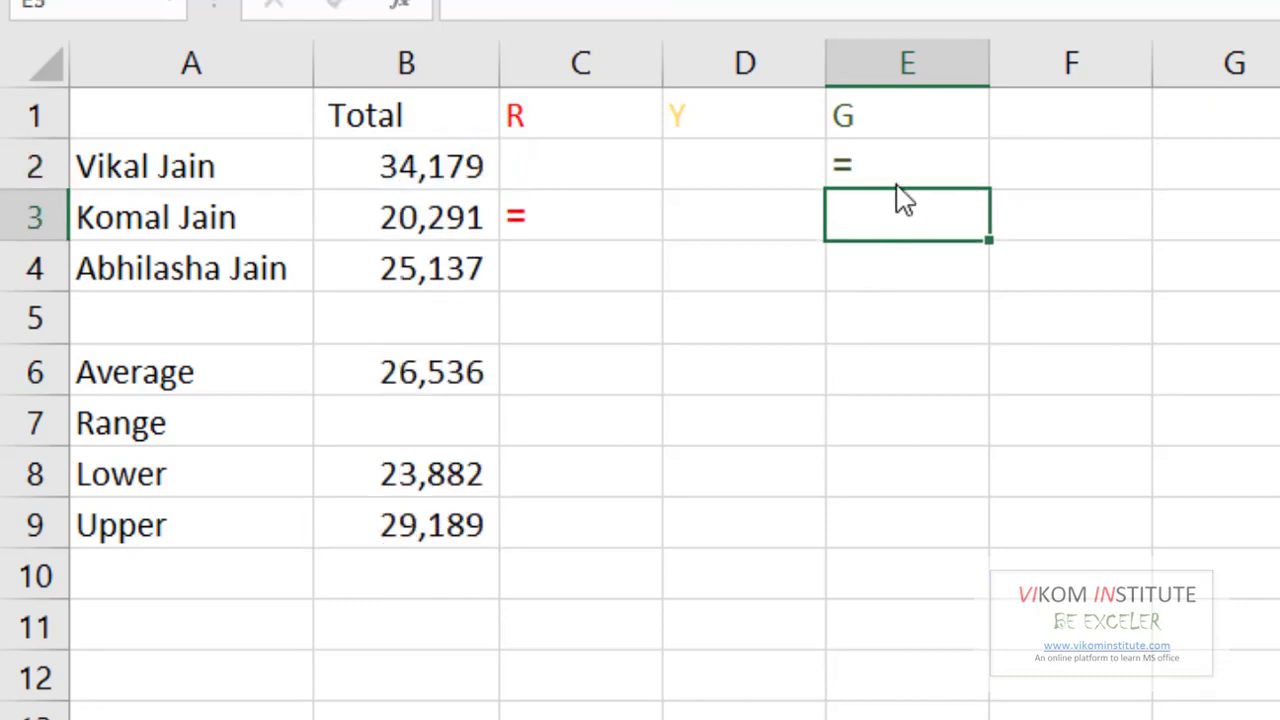
# - Fill the green marker formula down to E4 and check where the totals come from
pyautogui.click(928, 166)
pyautogui.moveTo(989, 197); pyautogui.dragTo(990, 284)
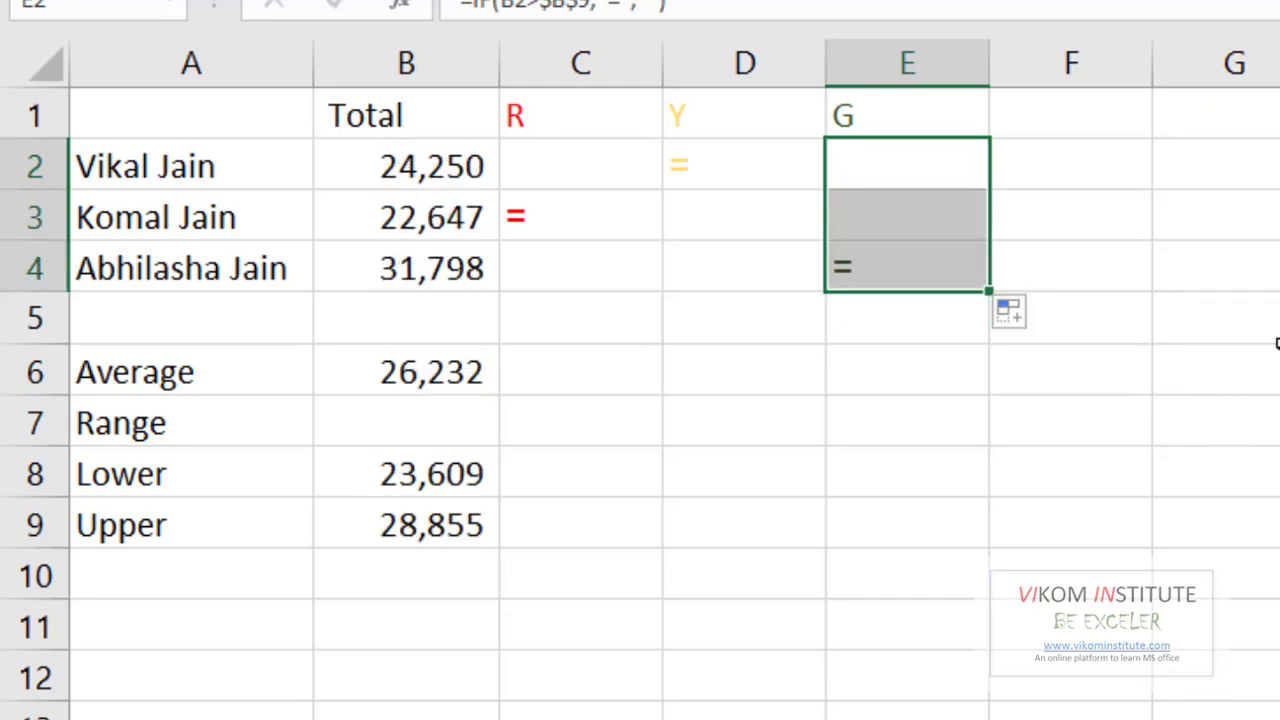
pyautogui.click(449, 166)
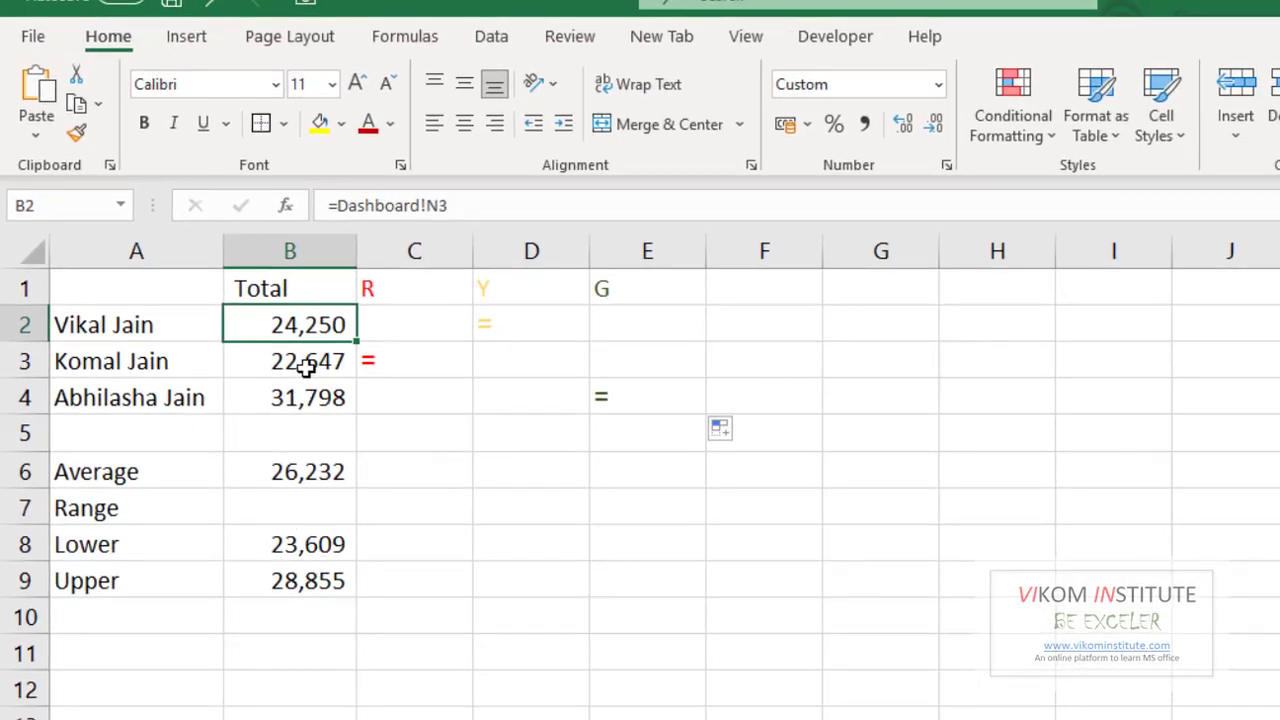
pyautogui.click(367, 299)
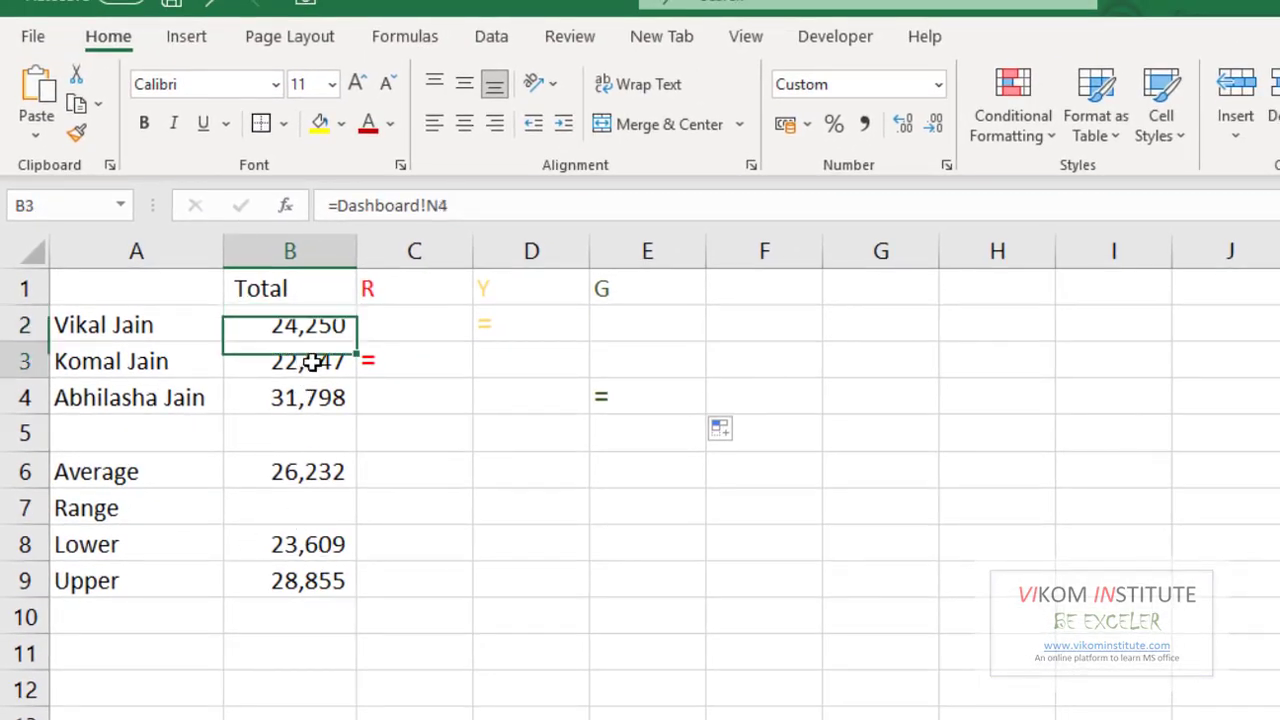
# - Apply the Webdings font to the marker cells C2:E4
pyautogui.click(452, 341)
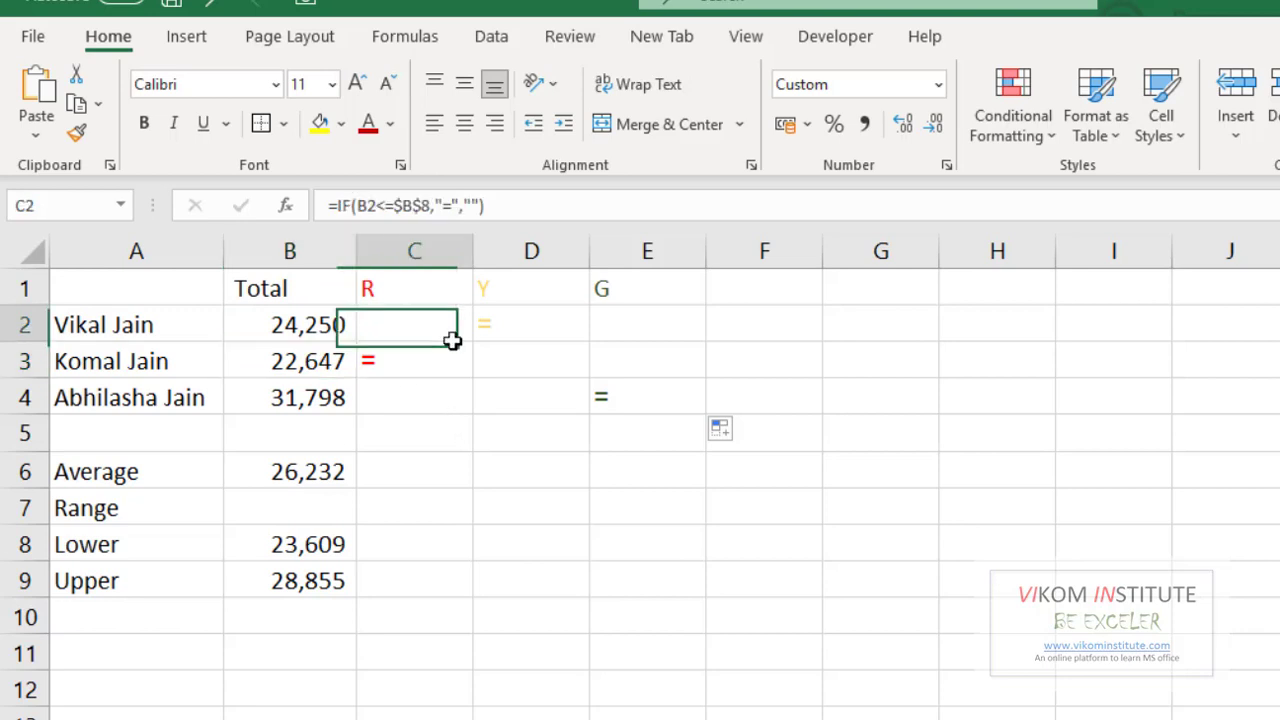
pyautogui.moveTo(452, 341); pyautogui.dragTo(597, 400)
pyautogui.click(225, 88)
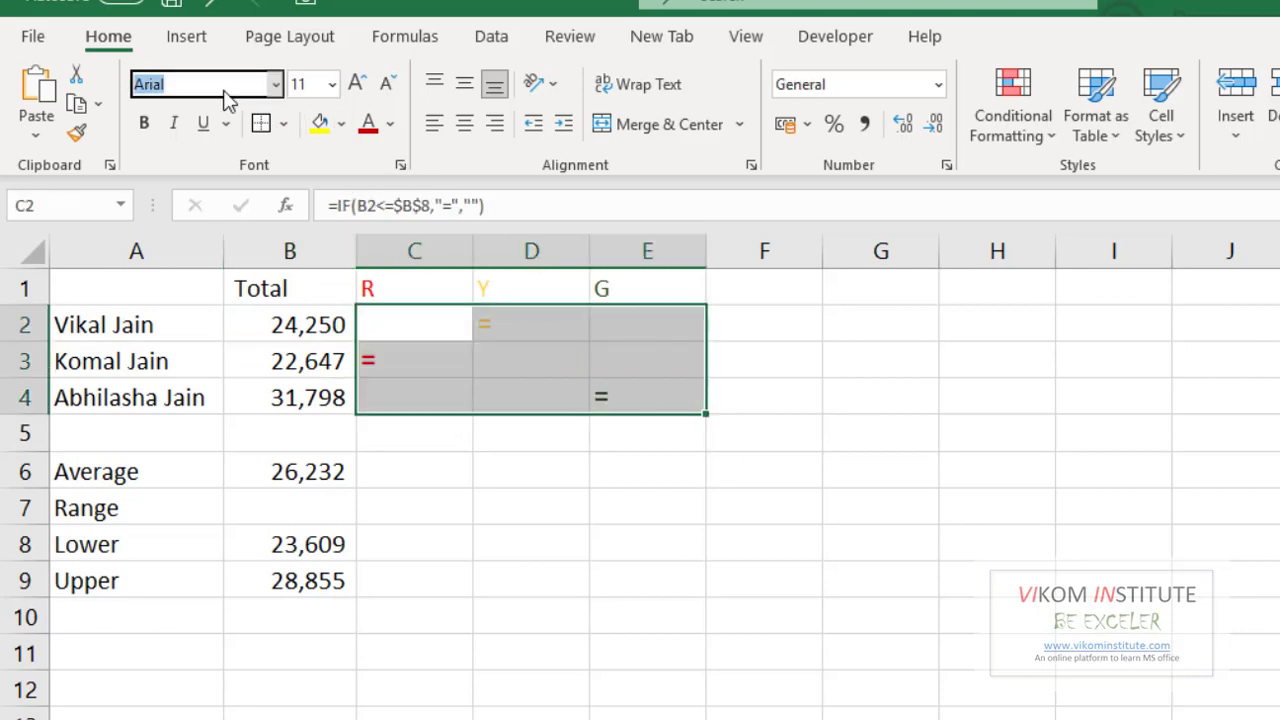
pyautogui.write('Web')
pyautogui.press('Return')
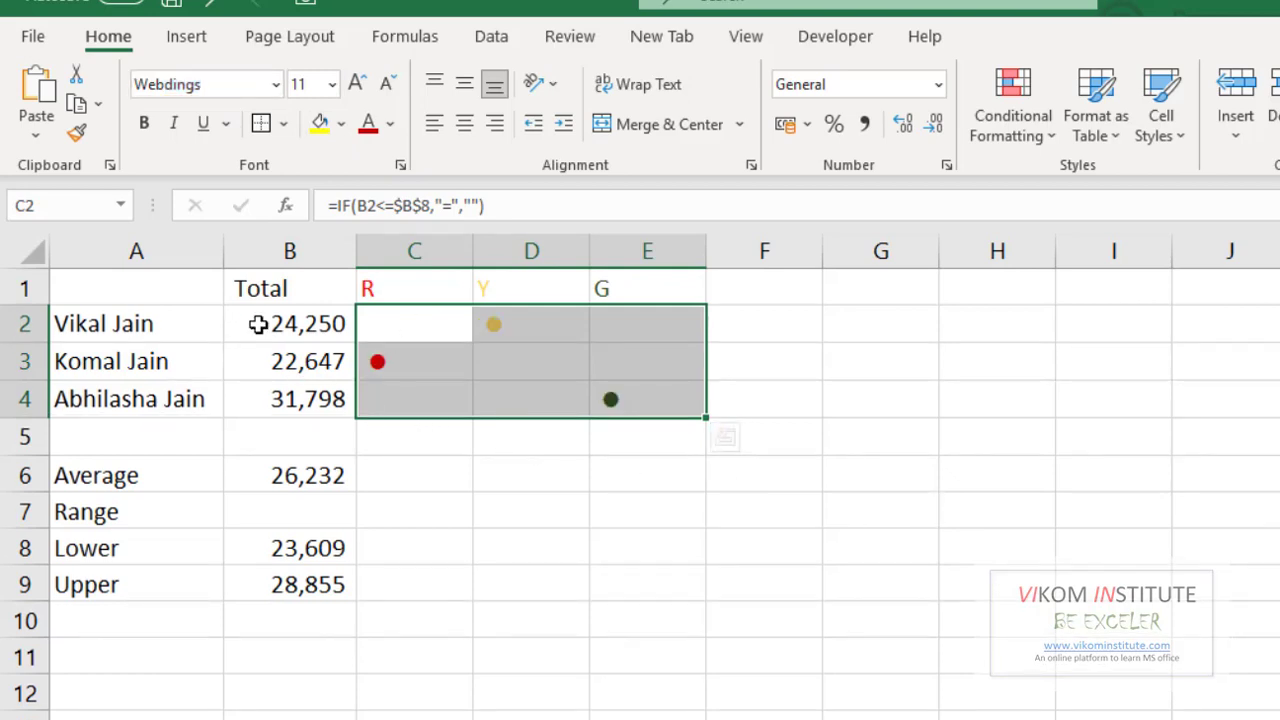
# - Deselect the coloured dots and glance at the Dashboard sheet before returning to Working
pyautogui.click(848, 545)
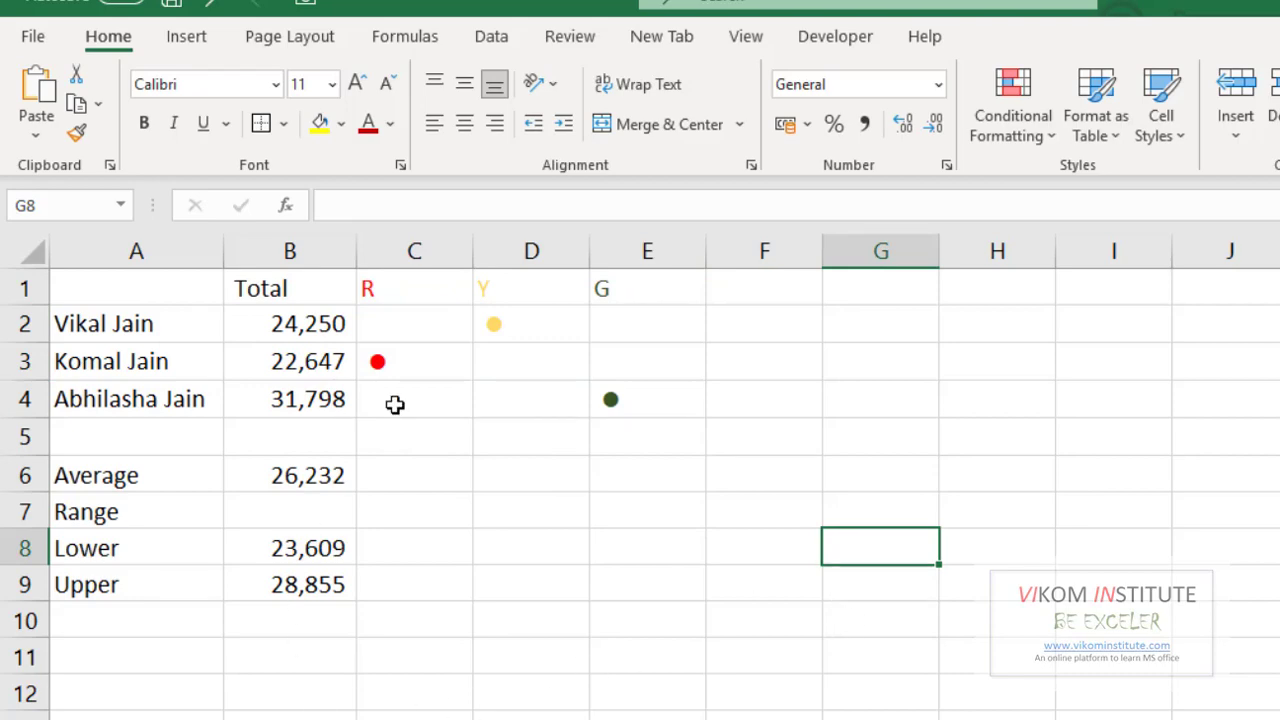
pyautogui.hotkey('ctrl', 'pageup')
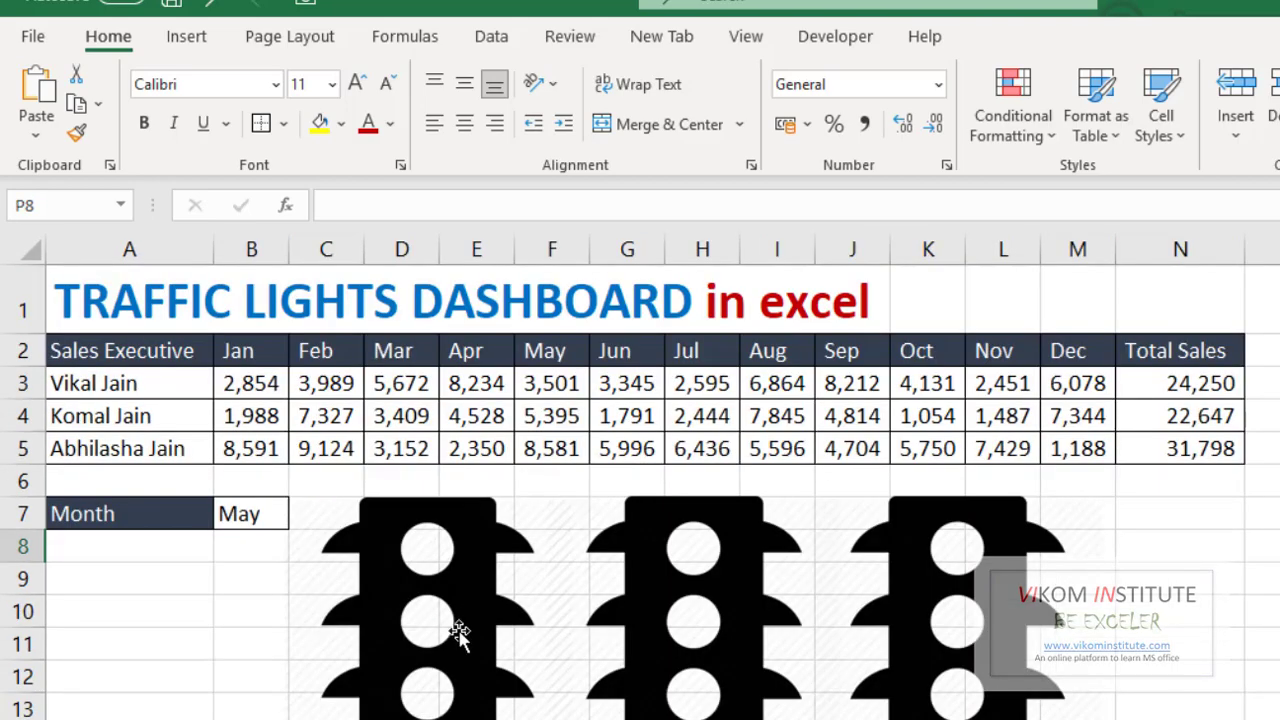
pyautogui.hotkey('ctrl', 'pagedown')
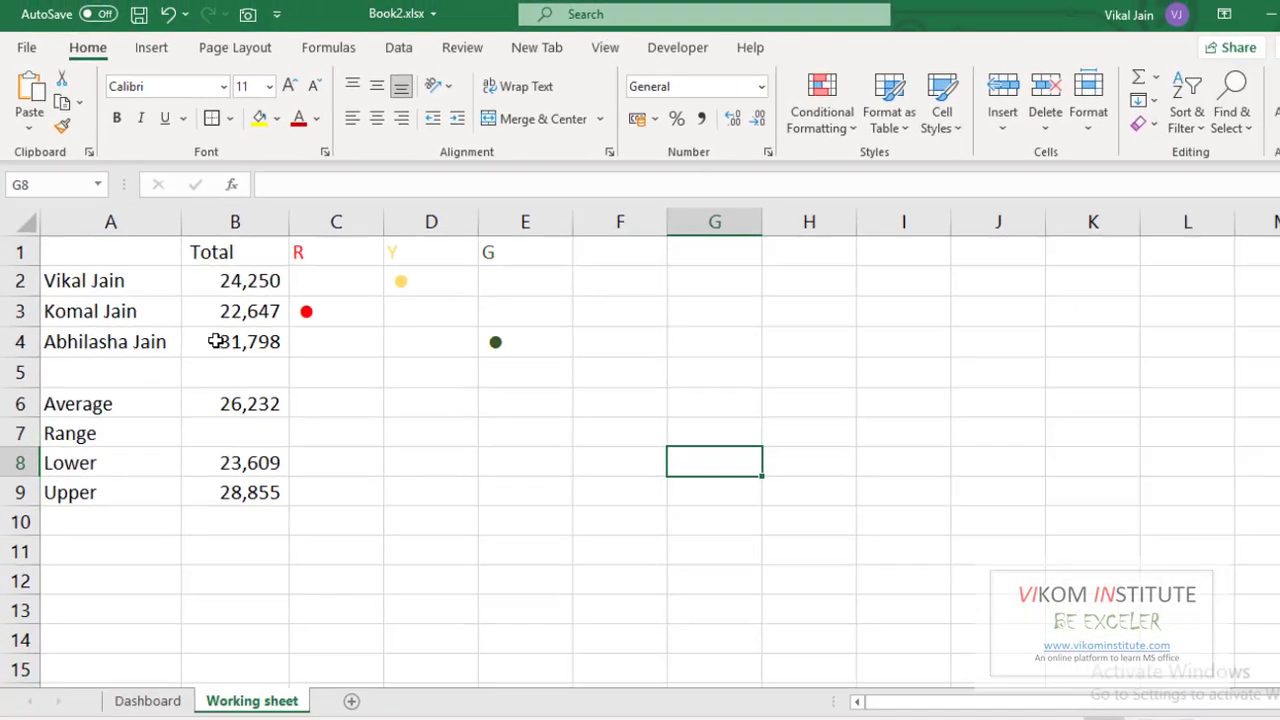
pyautogui.rightClick(240, 18)
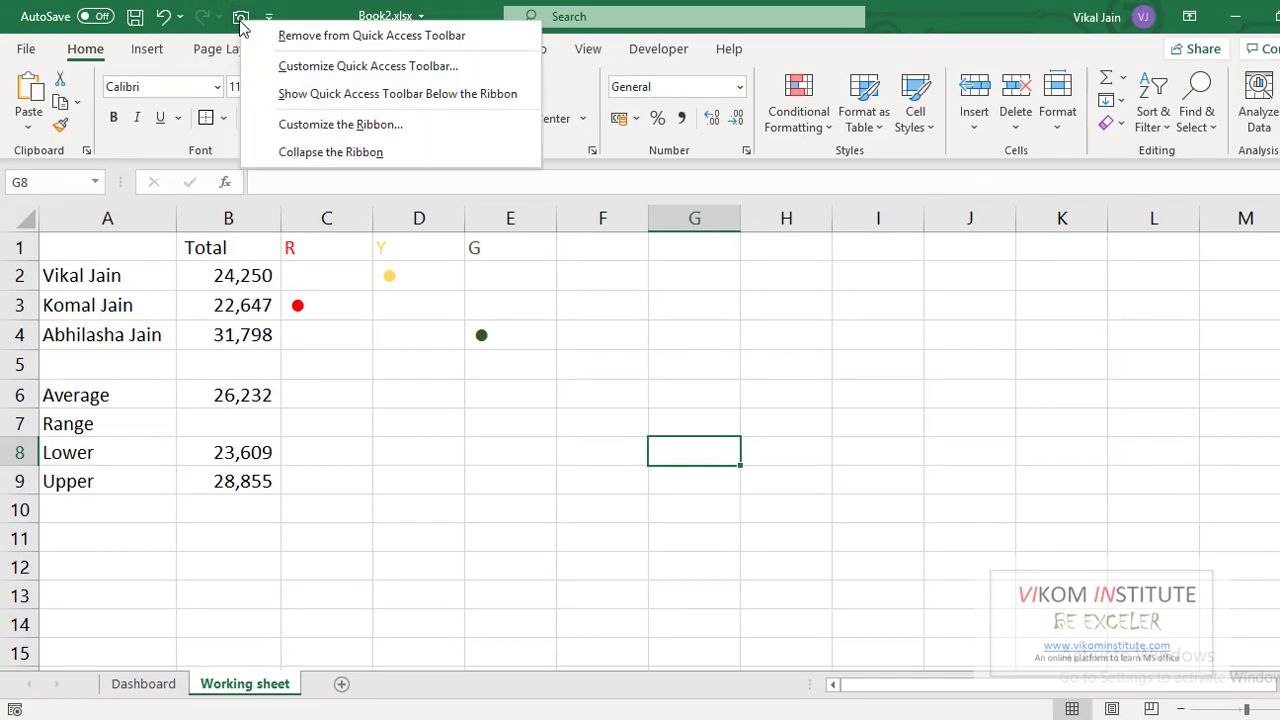
pyautogui.click(290, 125)
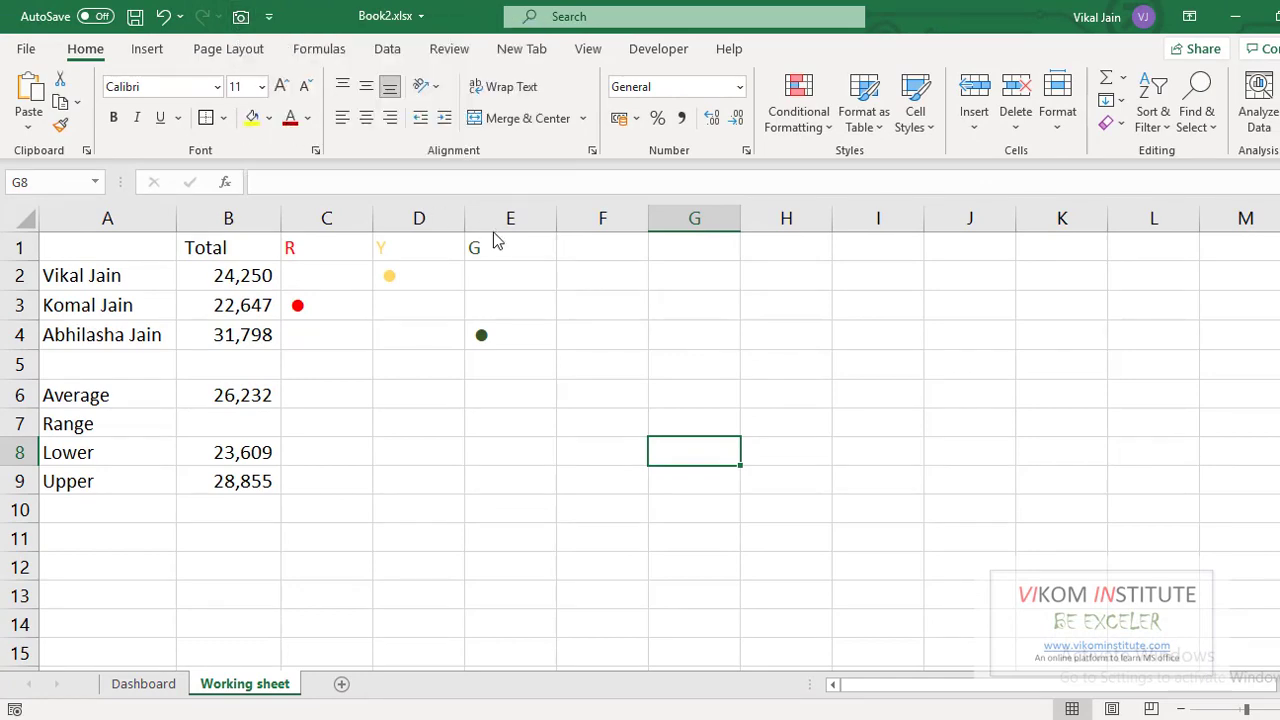
pyautogui.click(510, 137)
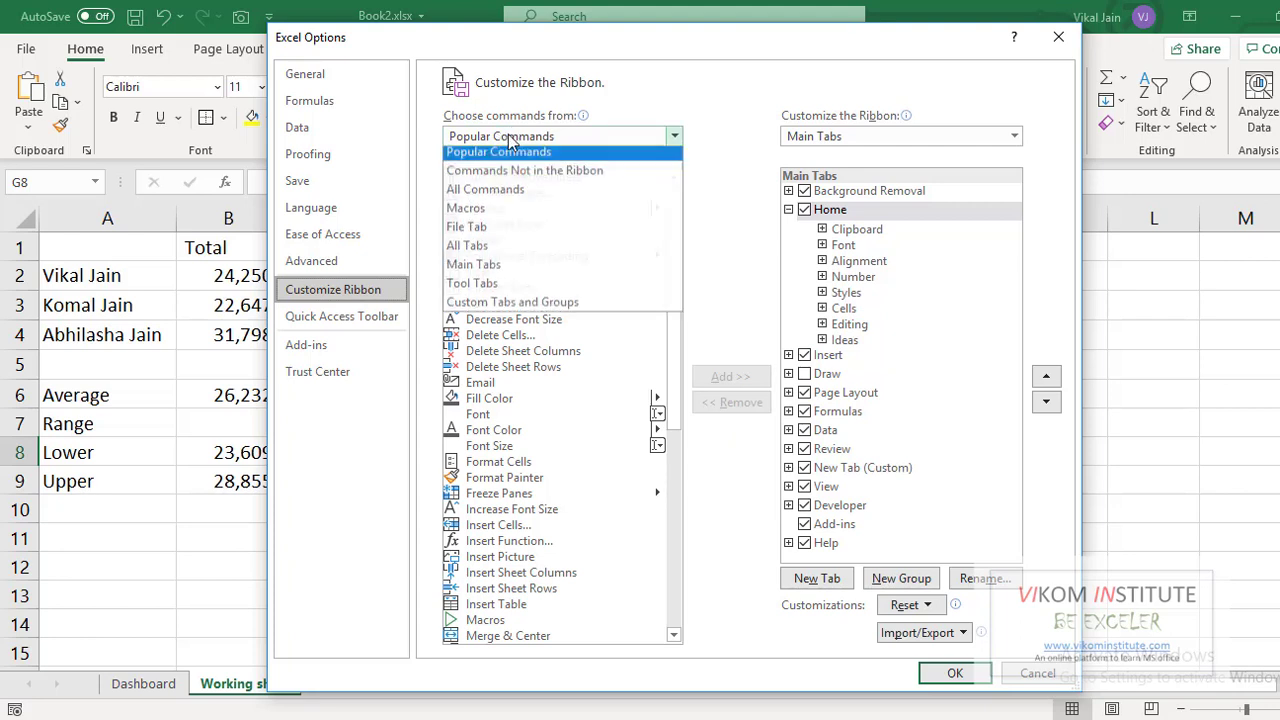
pyautogui.click(496, 198)
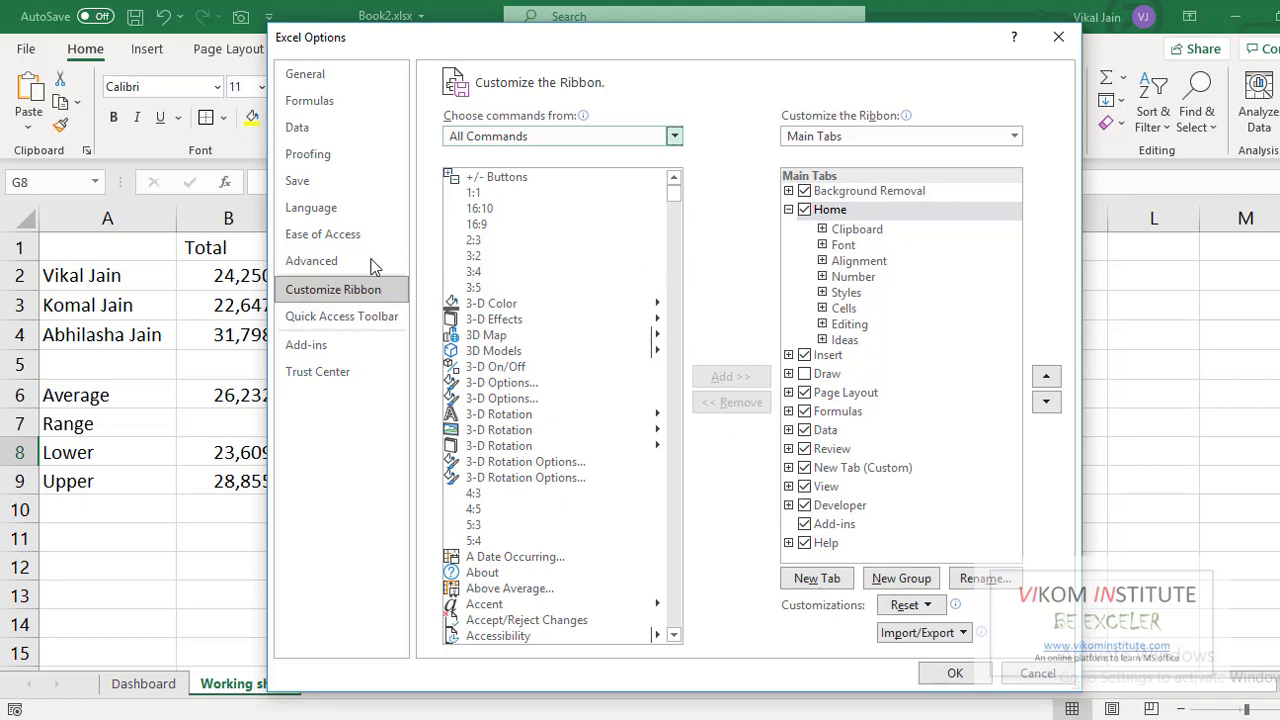
pyautogui.click(359, 318)
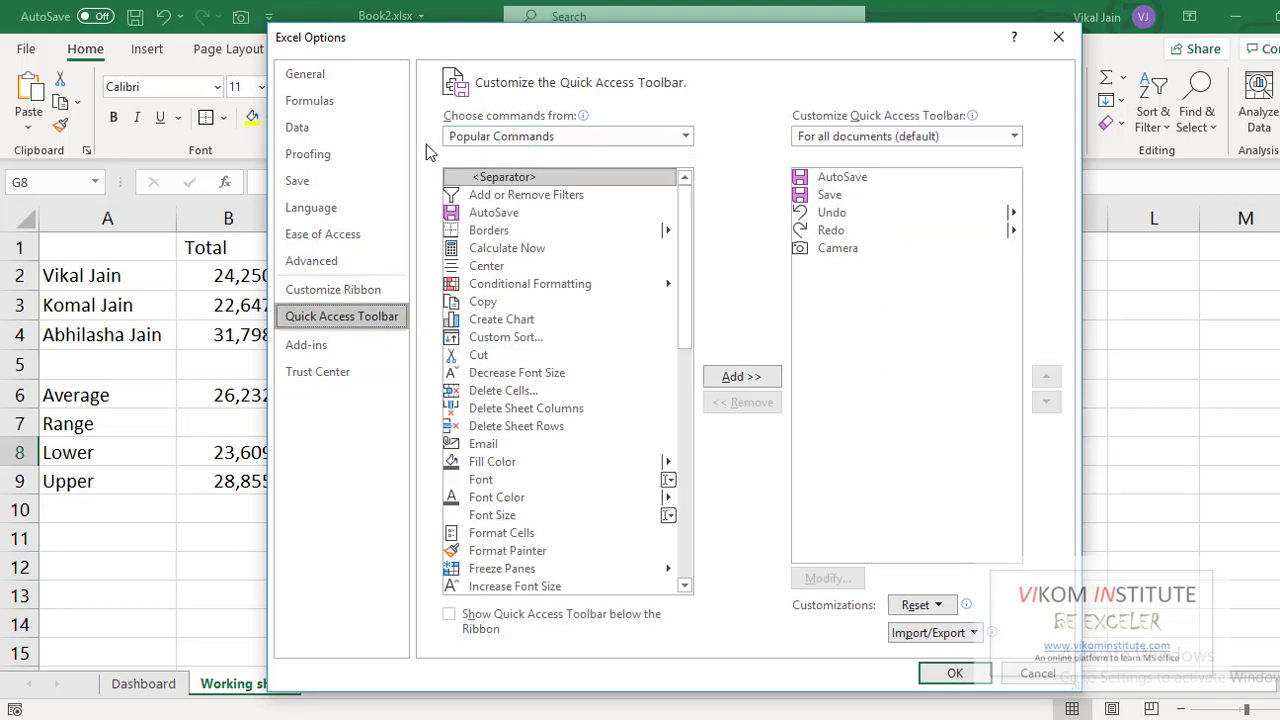
pyautogui.click(507, 140)
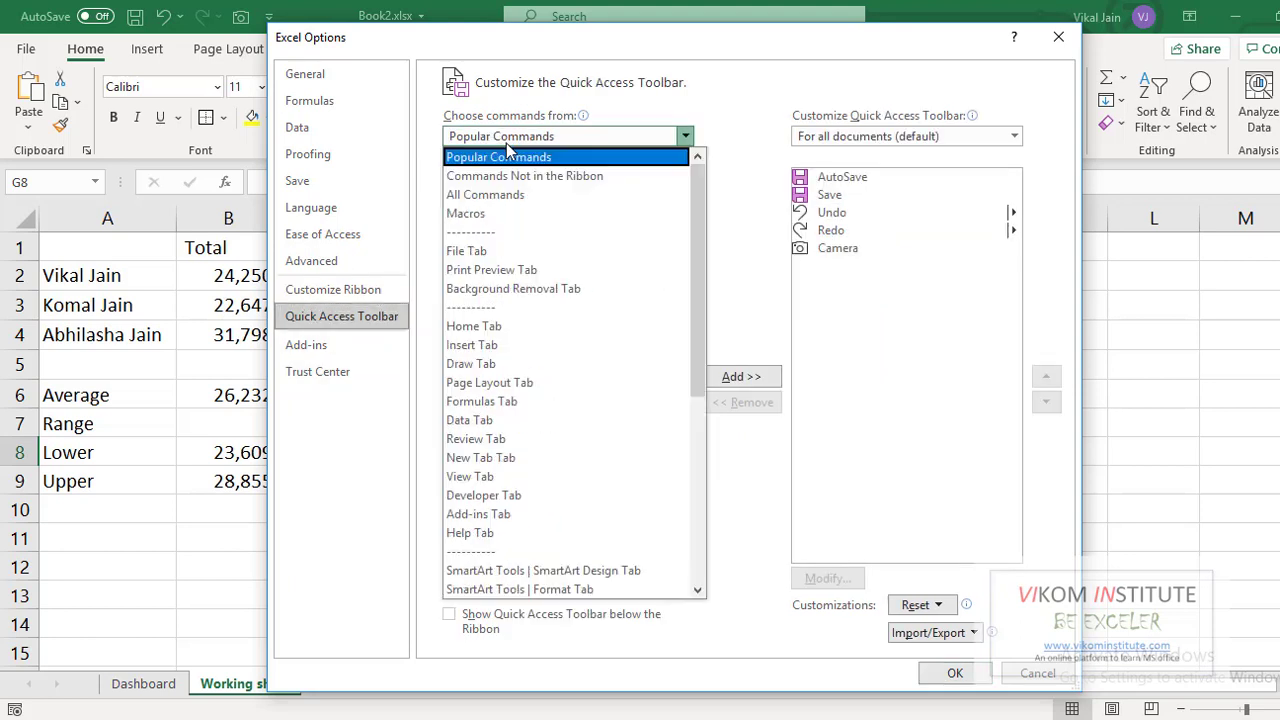
pyautogui.click(503, 198)
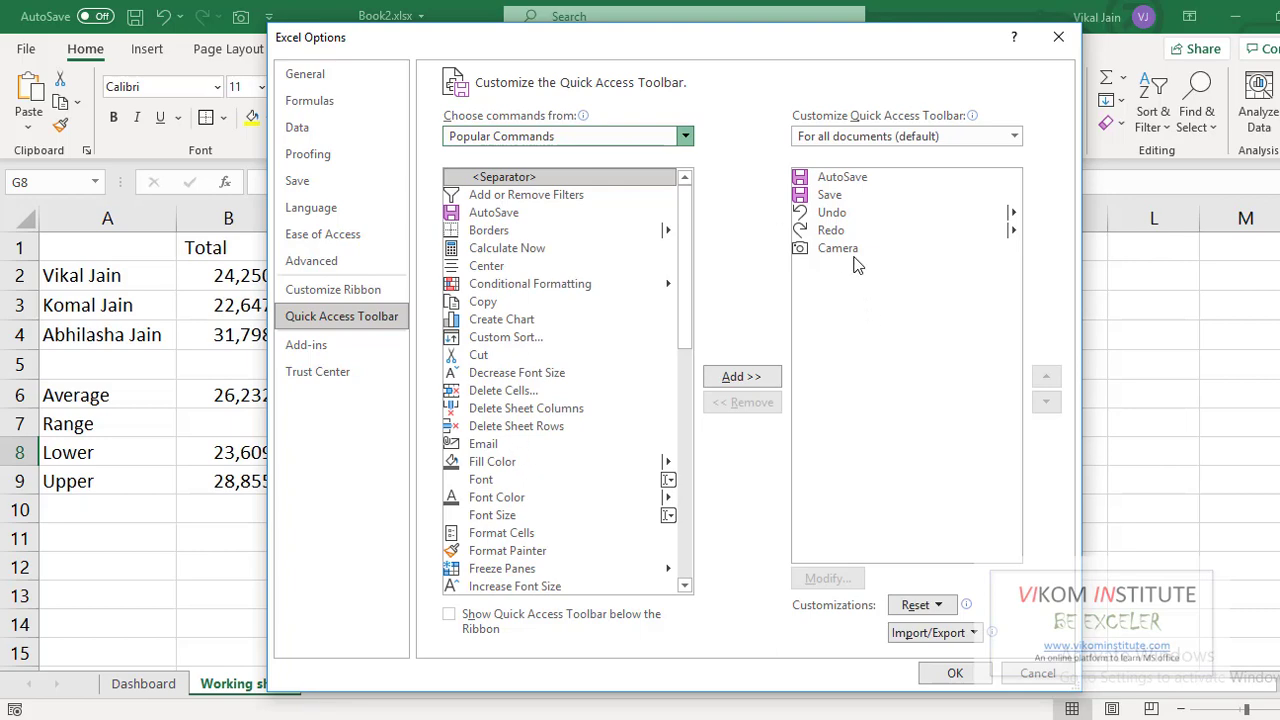
pyautogui.click(1040, 680)
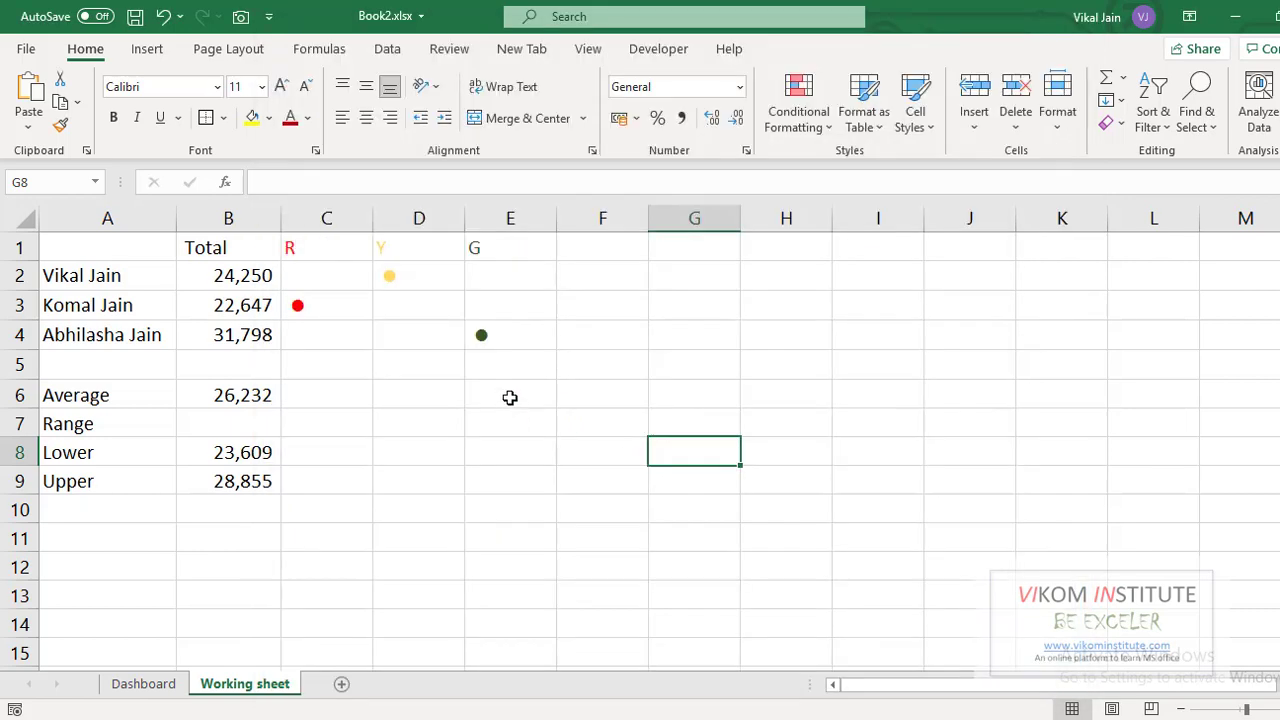
# - Place a linked picture of cell C3's red dot on the Dashboard, enlarged and moved onto the third light
pyautogui.click(344, 307)
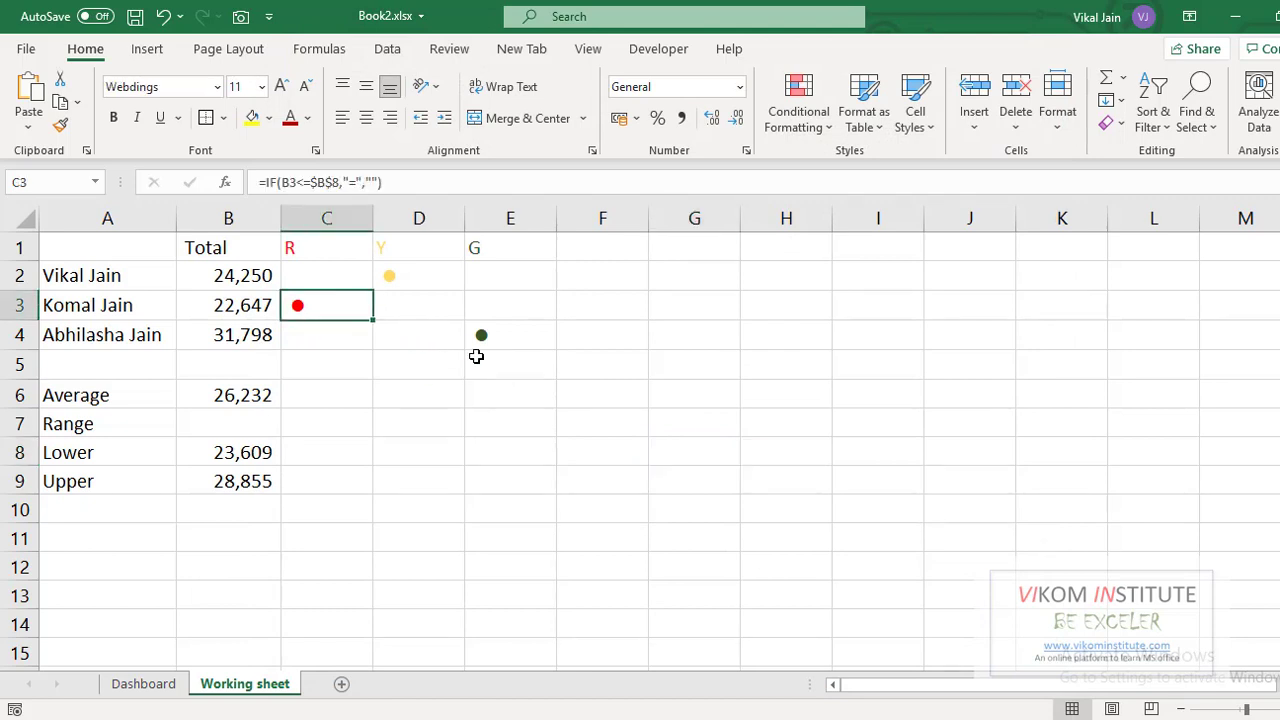
pyautogui.click(248, 19)
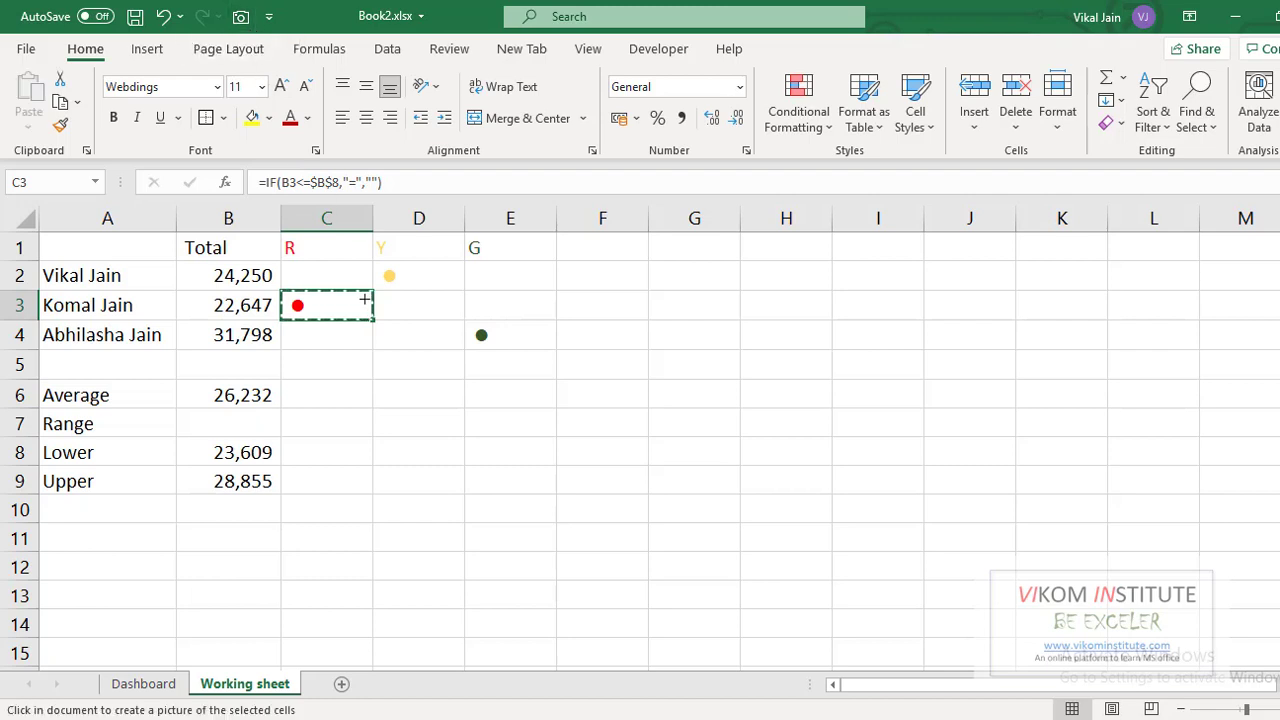
pyautogui.click(150, 688)
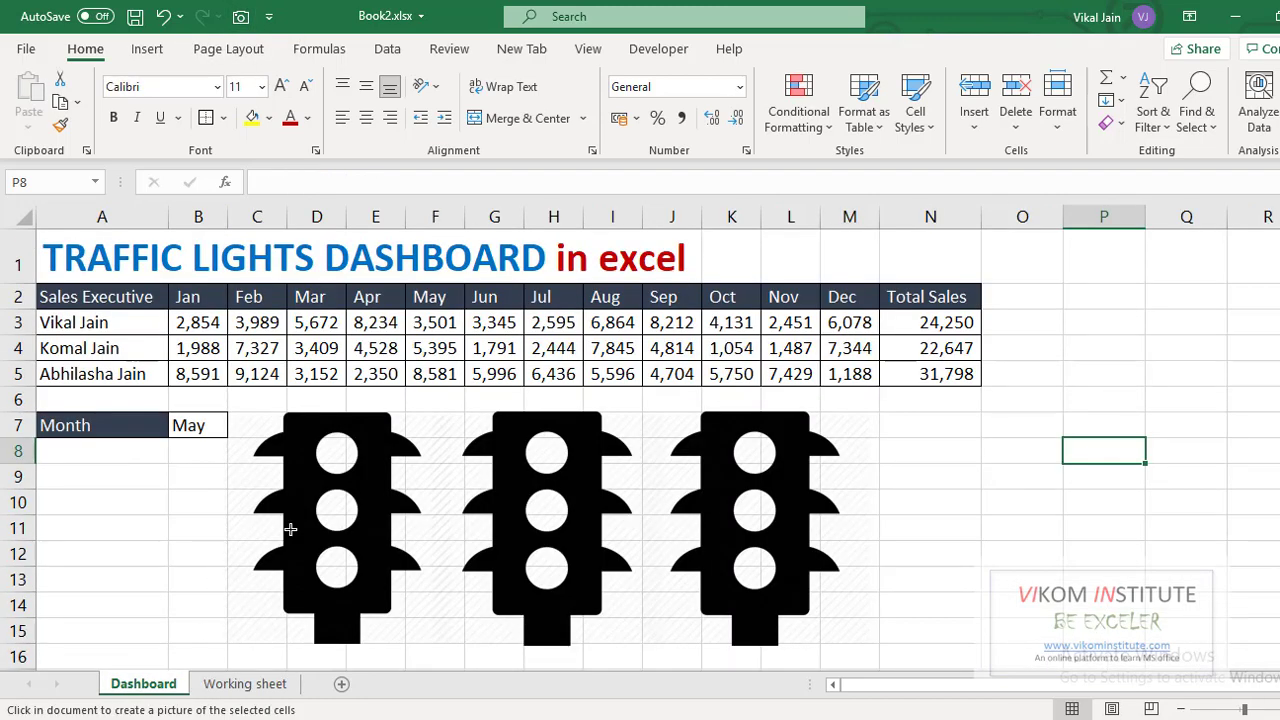
pyautogui.click(305, 429)
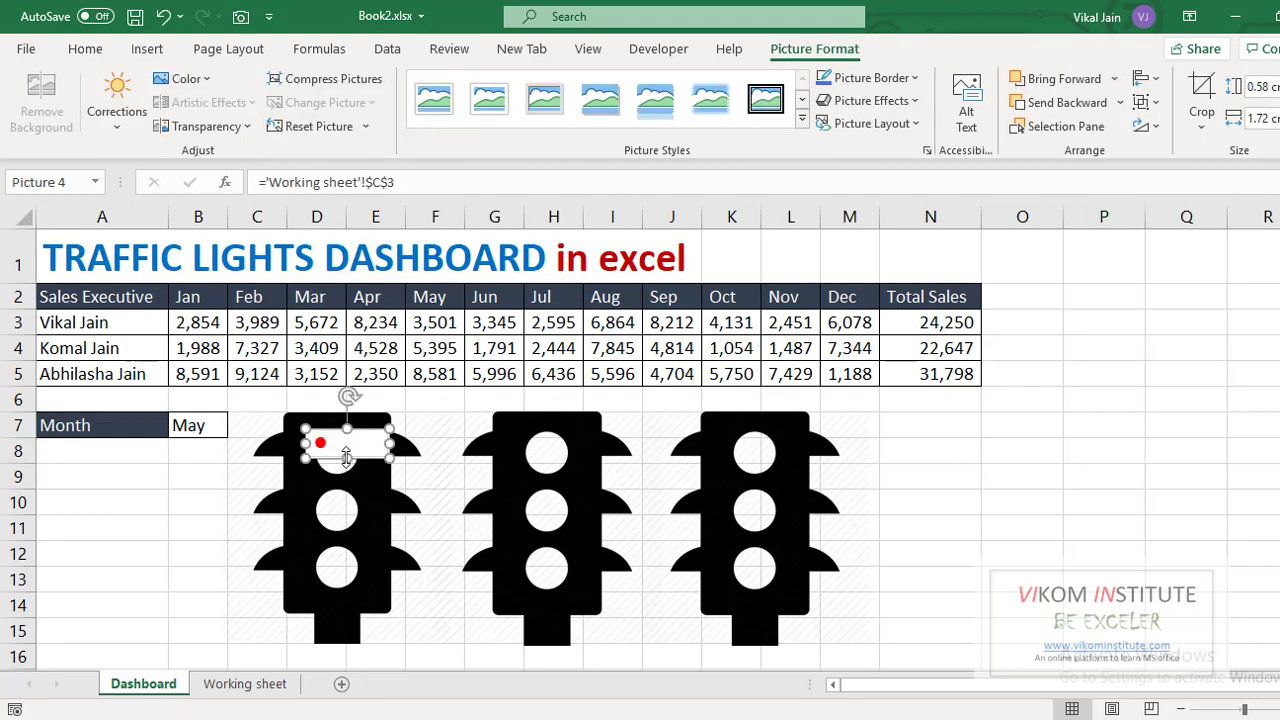
pyautogui.moveTo(347, 458); pyautogui.dragTo(426, 471)
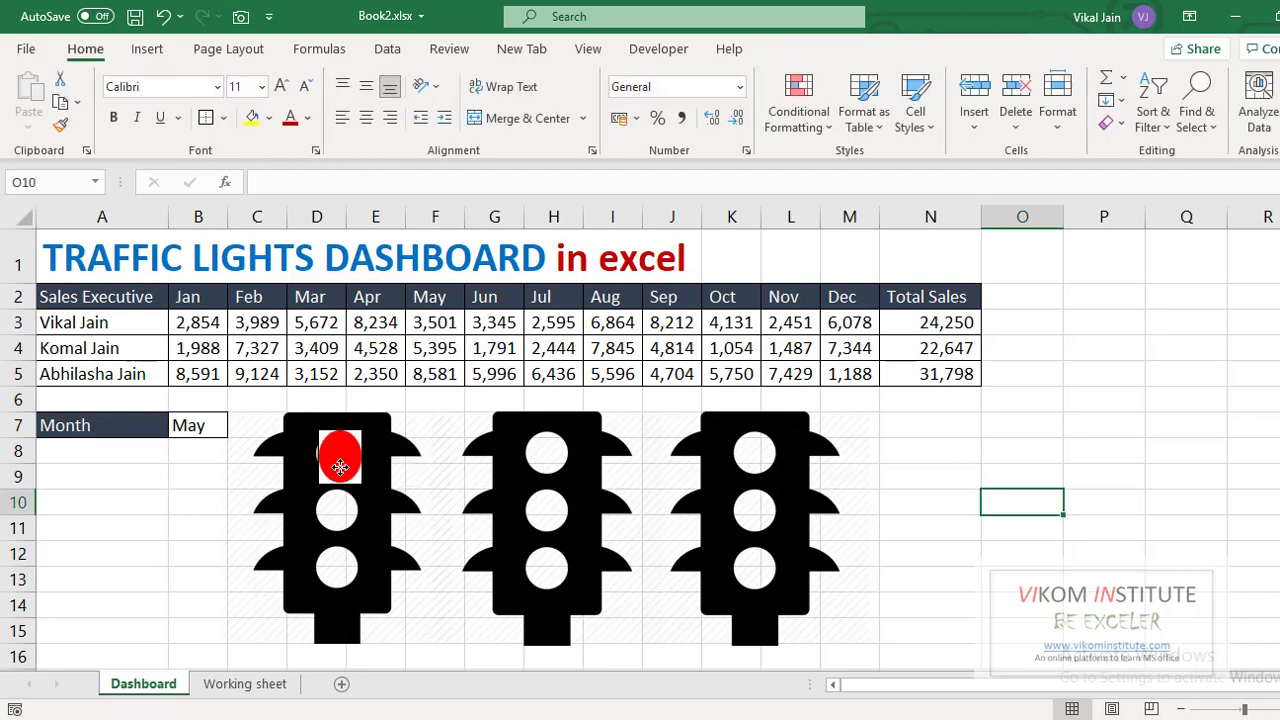
pyautogui.click(340, 458)
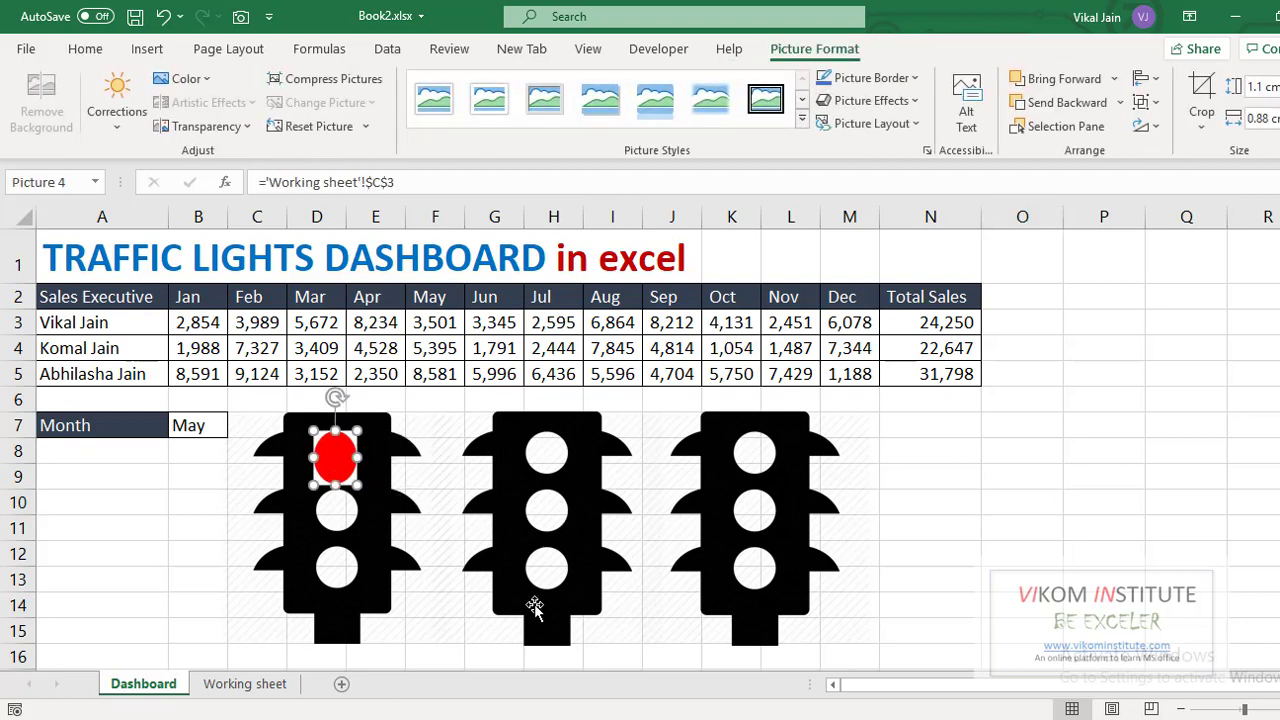
pyautogui.moveTo(343, 466); pyautogui.dragTo(760, 458)
# - Duplicate the red lamp with Ctrl+D into the third light's middle and bottom slots
pyautogui.hotkey('ctrl', 'd')
pyautogui.hotkey('ctrl', 'd')
pyautogui.hotkey('ctrl', 'd')
pyautogui.hotkey('ctrl', 'd')
pyautogui.hotkey('ctrl', 'd')
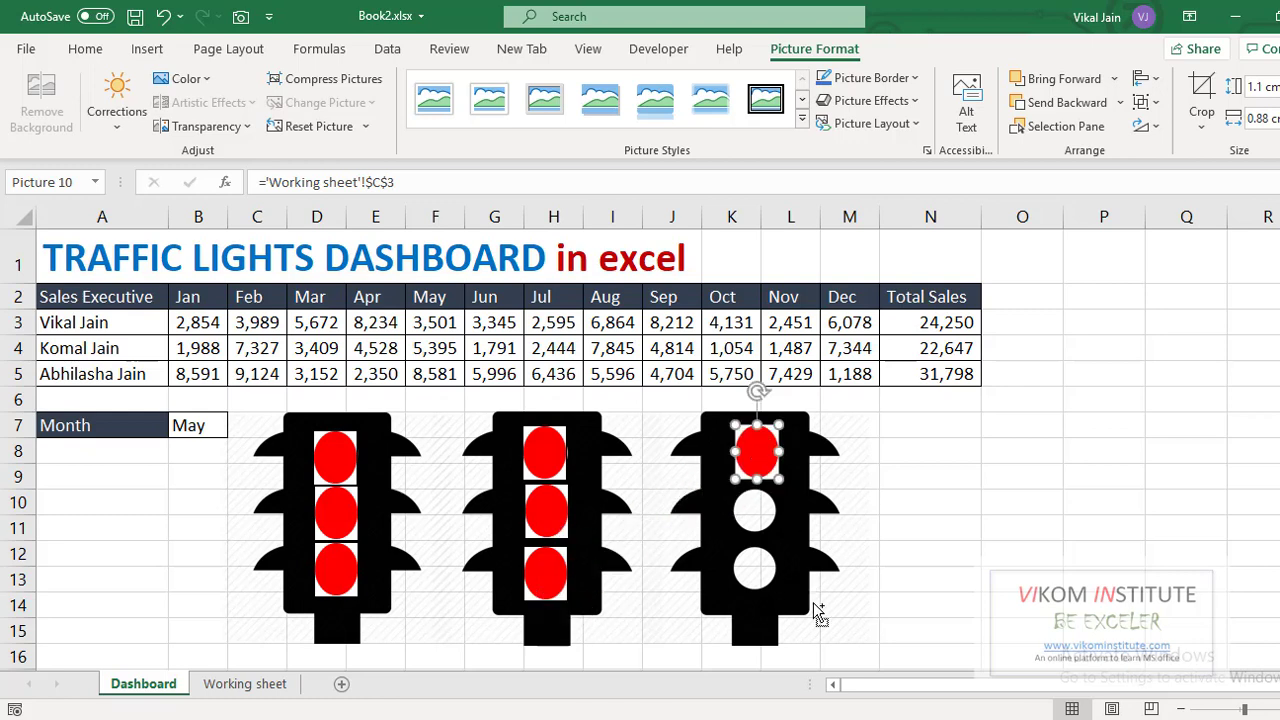
pyautogui.hotkey('ctrl', 'd')
pyautogui.moveTo(778, 488); pyautogui.dragTo(756, 570)
pyautogui.hotkey('ctrl', 'd')
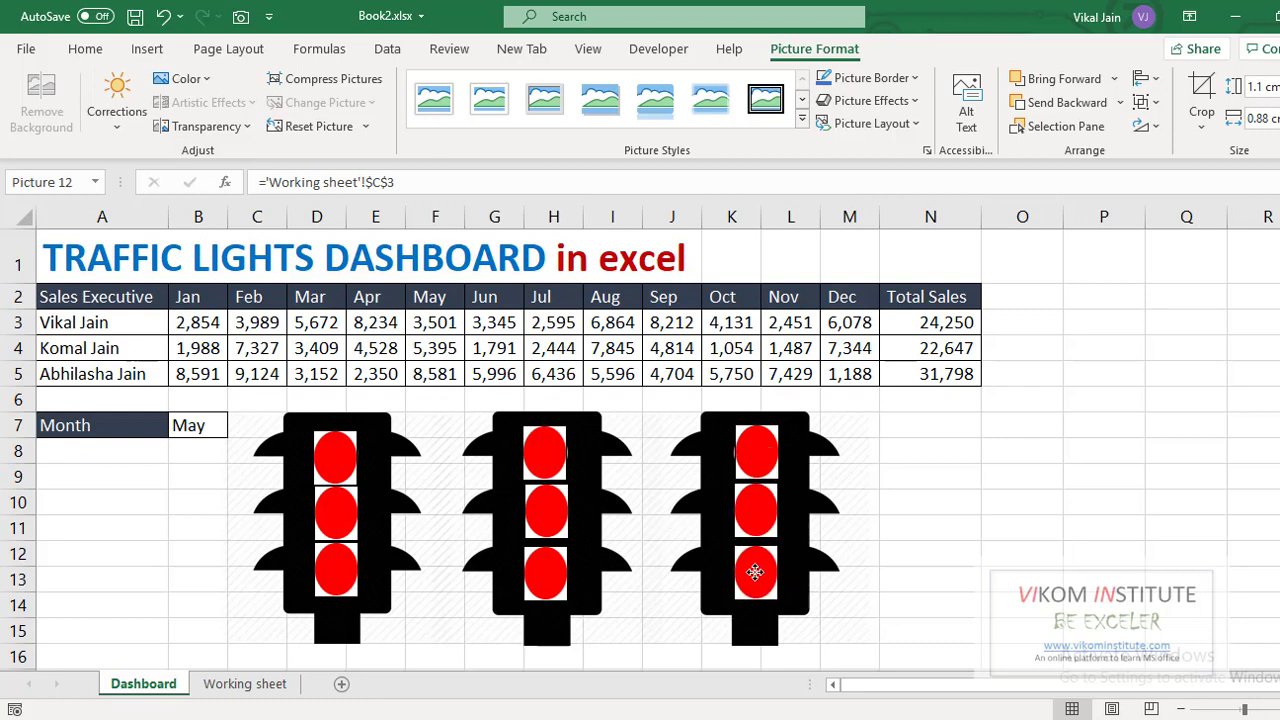
pyautogui.click(920, 557)
pyautogui.click(334, 470)
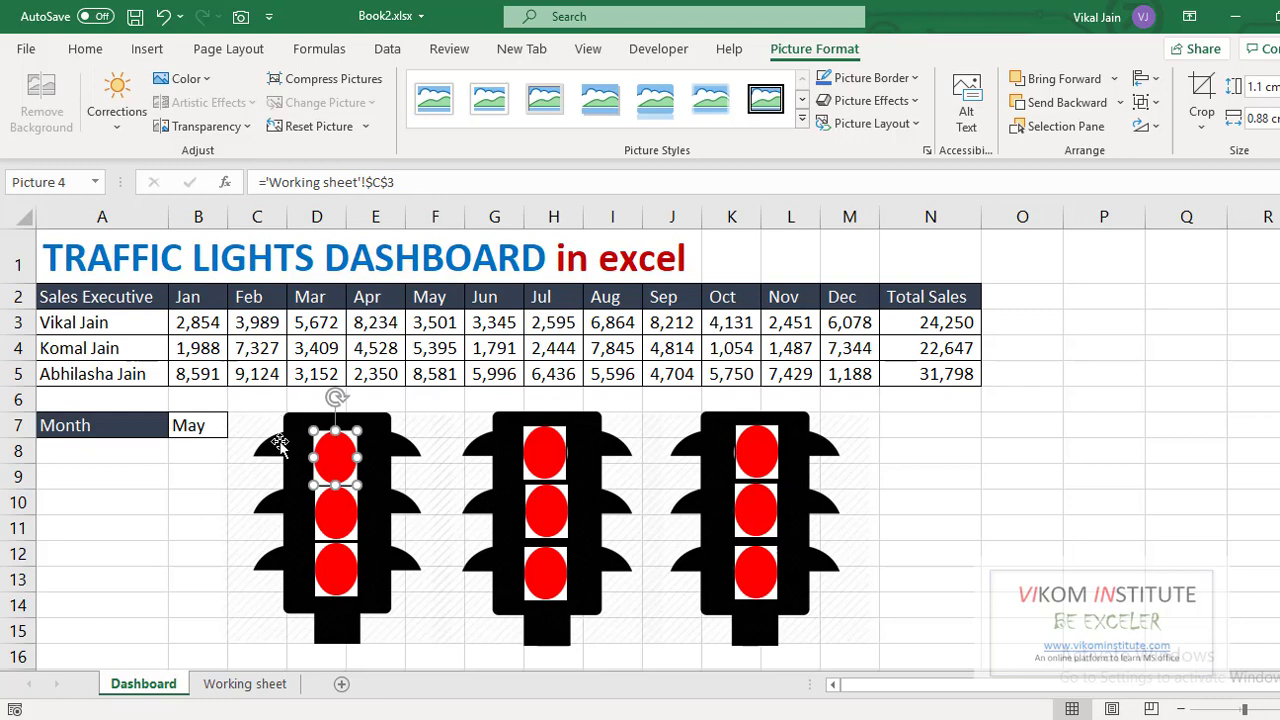
# - Link the first light's top and middle lamps to 'Working sheet' cells C2 and D2
pyautogui.click(244, 684)
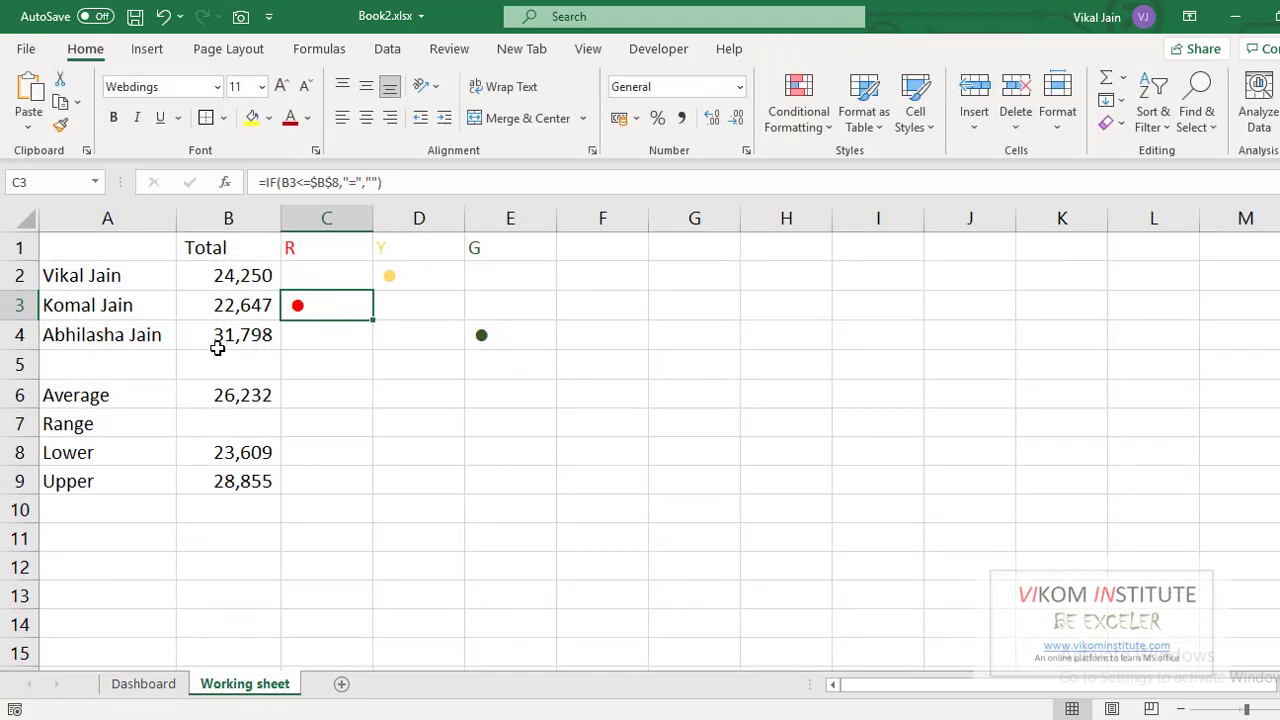
pyautogui.click(324, 274)
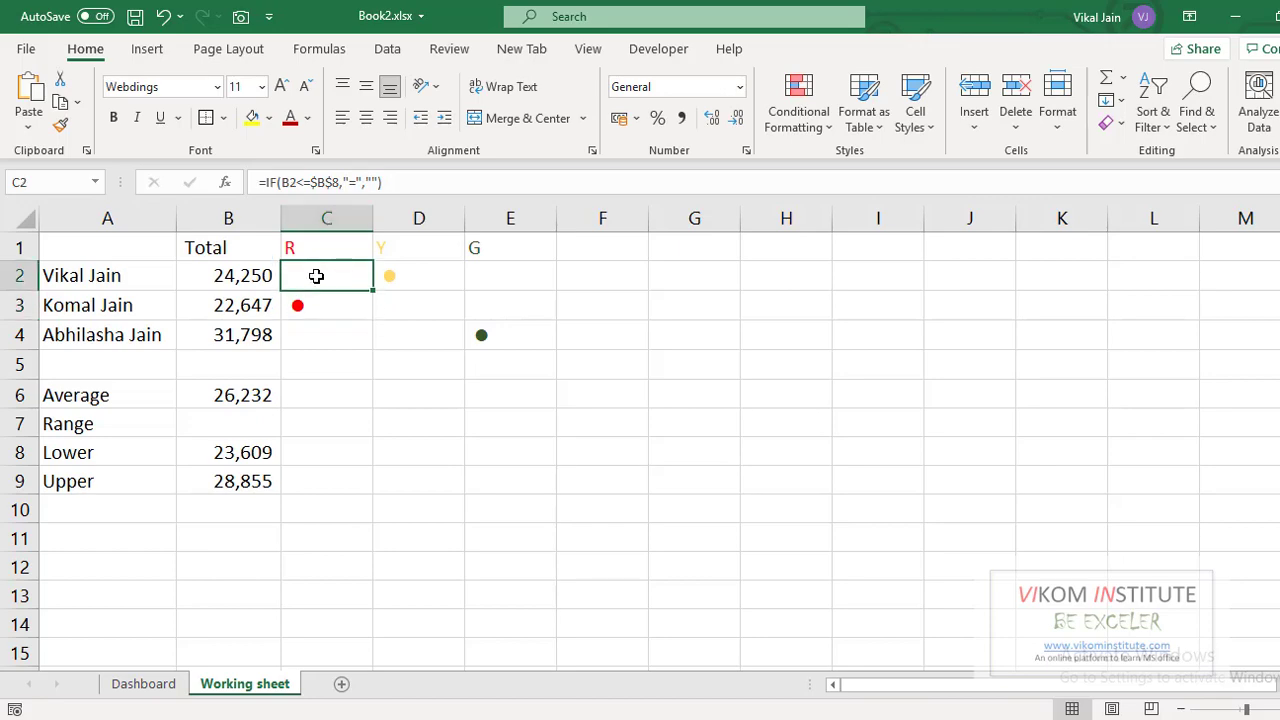
pyautogui.click(143, 684)
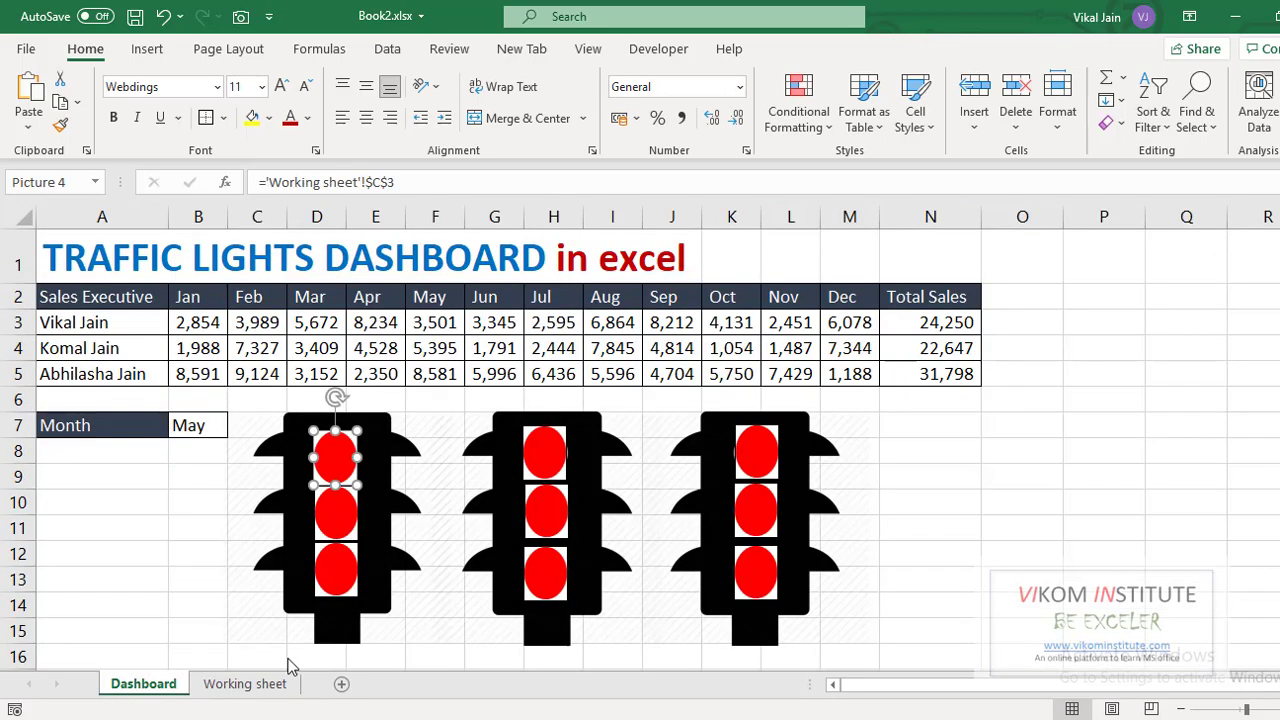
pyautogui.click(395, 183)
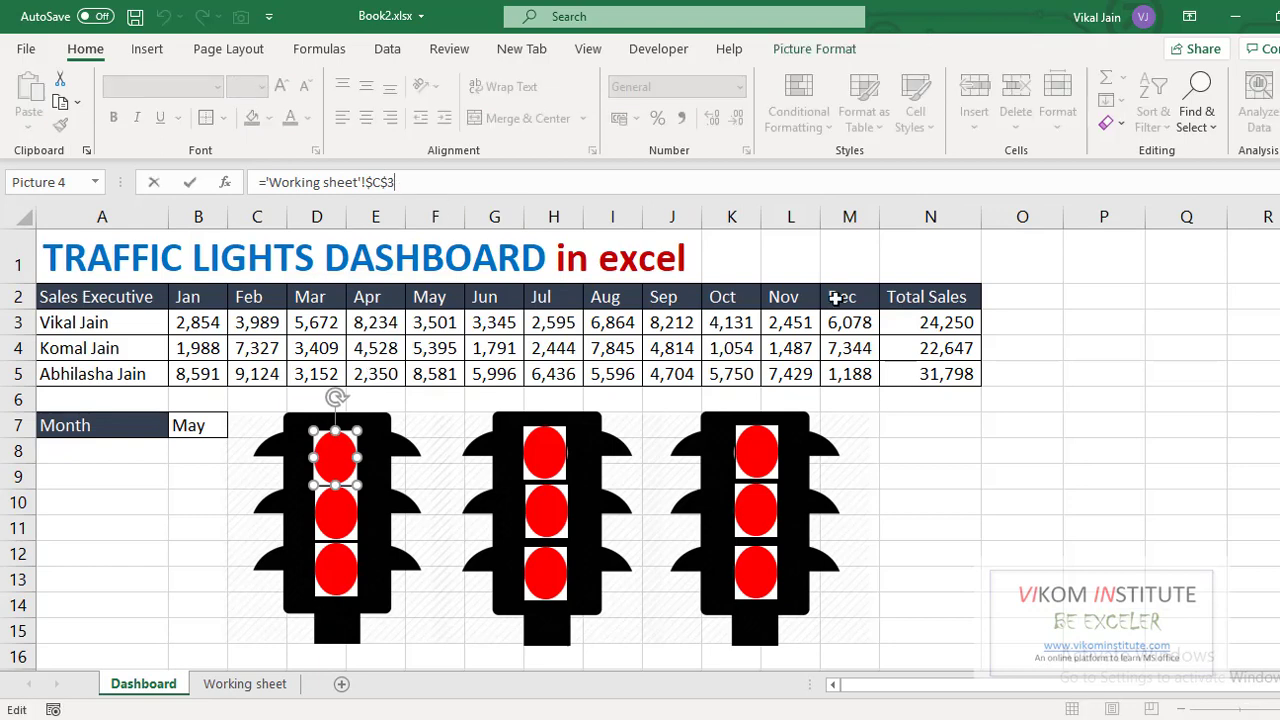
pyautogui.click(897, 491)
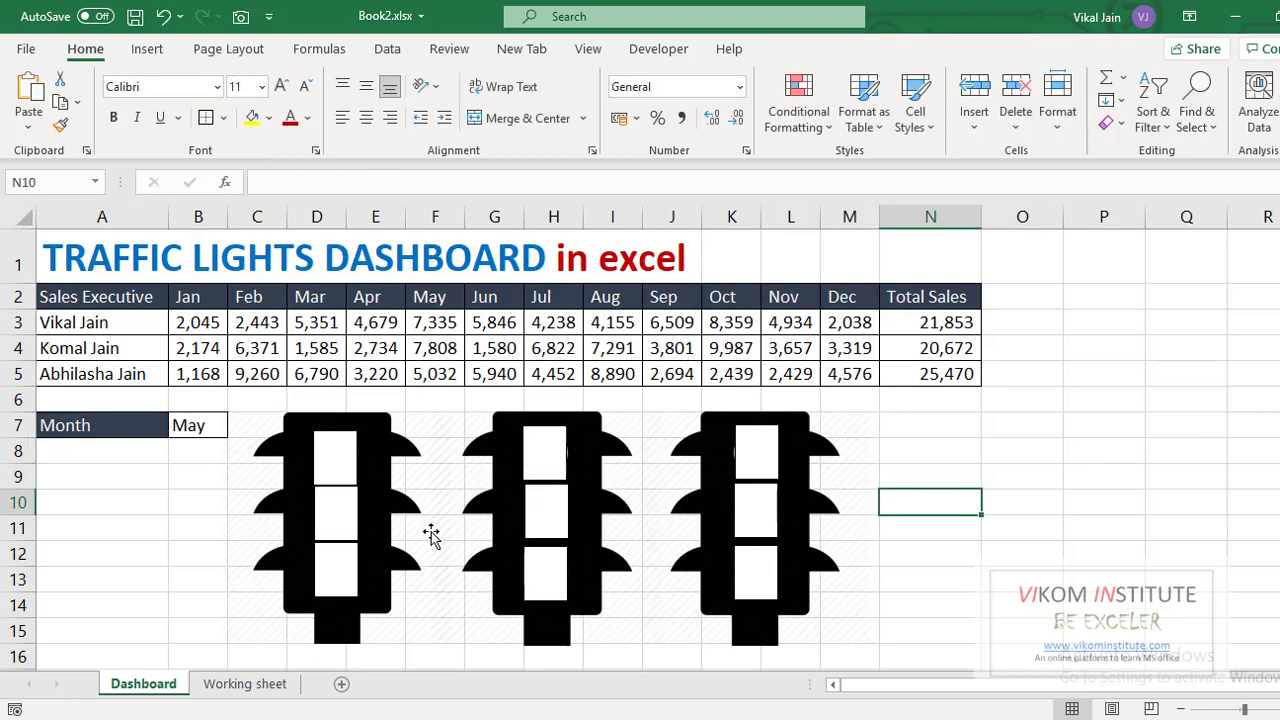
pyautogui.click(348, 515)
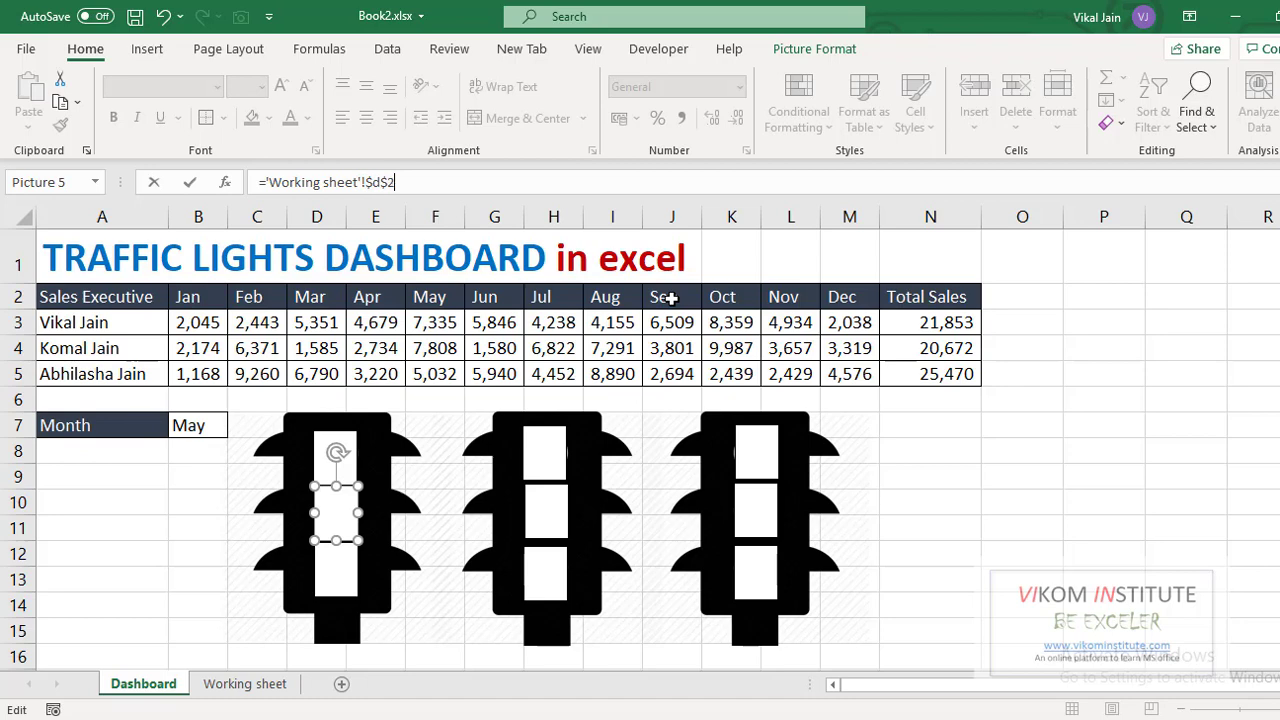
pyautogui.press('Return')
# - Link the first light's bottom lamp to 'Working sheet'!$E$2
pyautogui.click(330, 566)
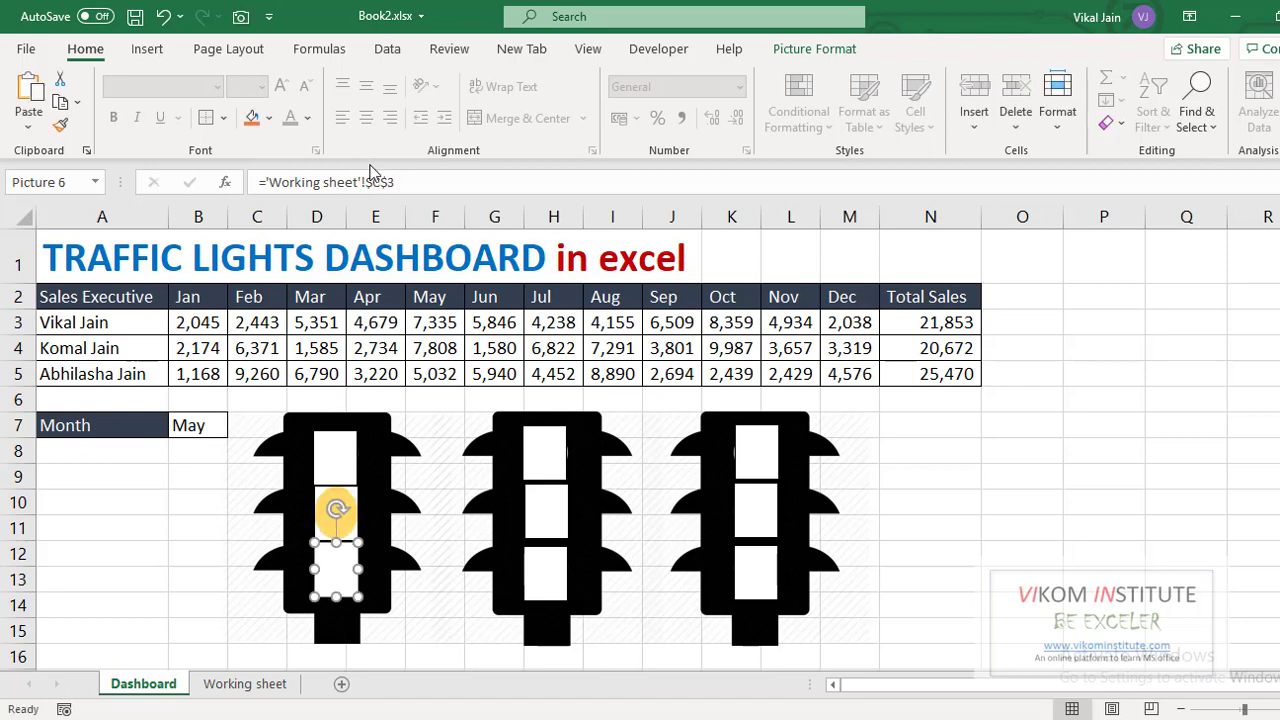
pyautogui.click(372, 180)
pyautogui.press('Delete')
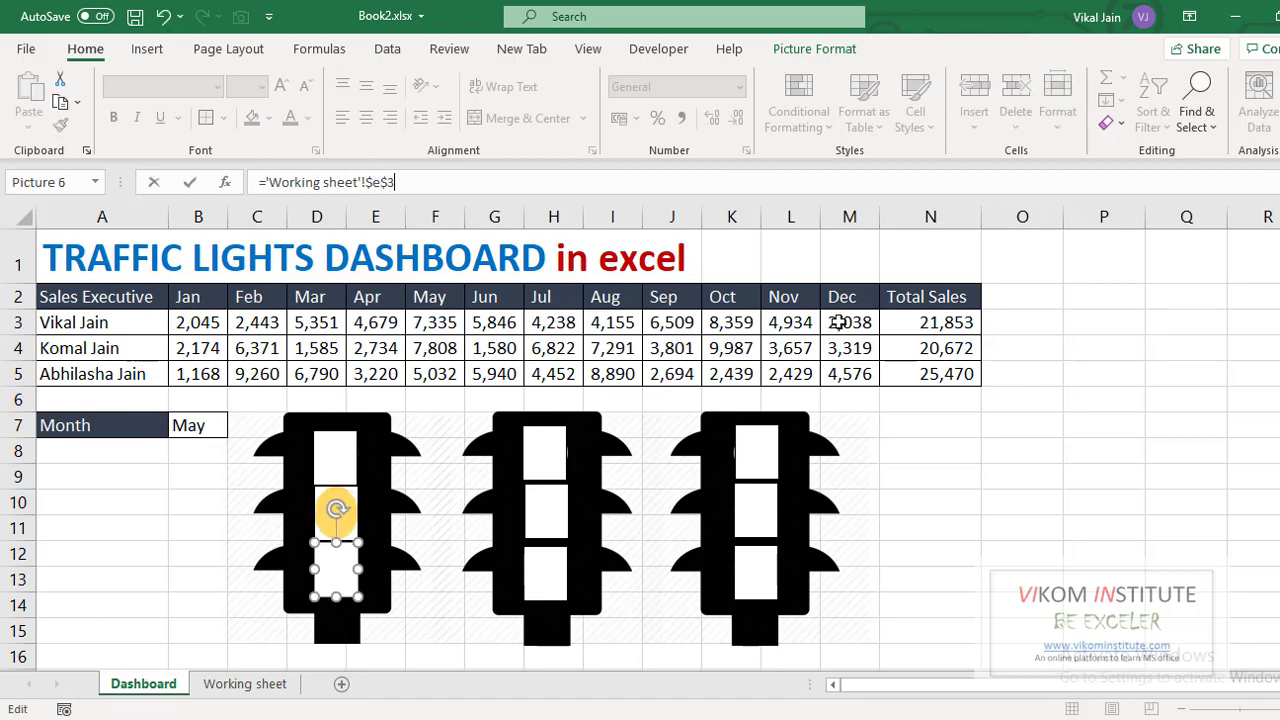
pyautogui.write('2')
pyautogui.press('Return')
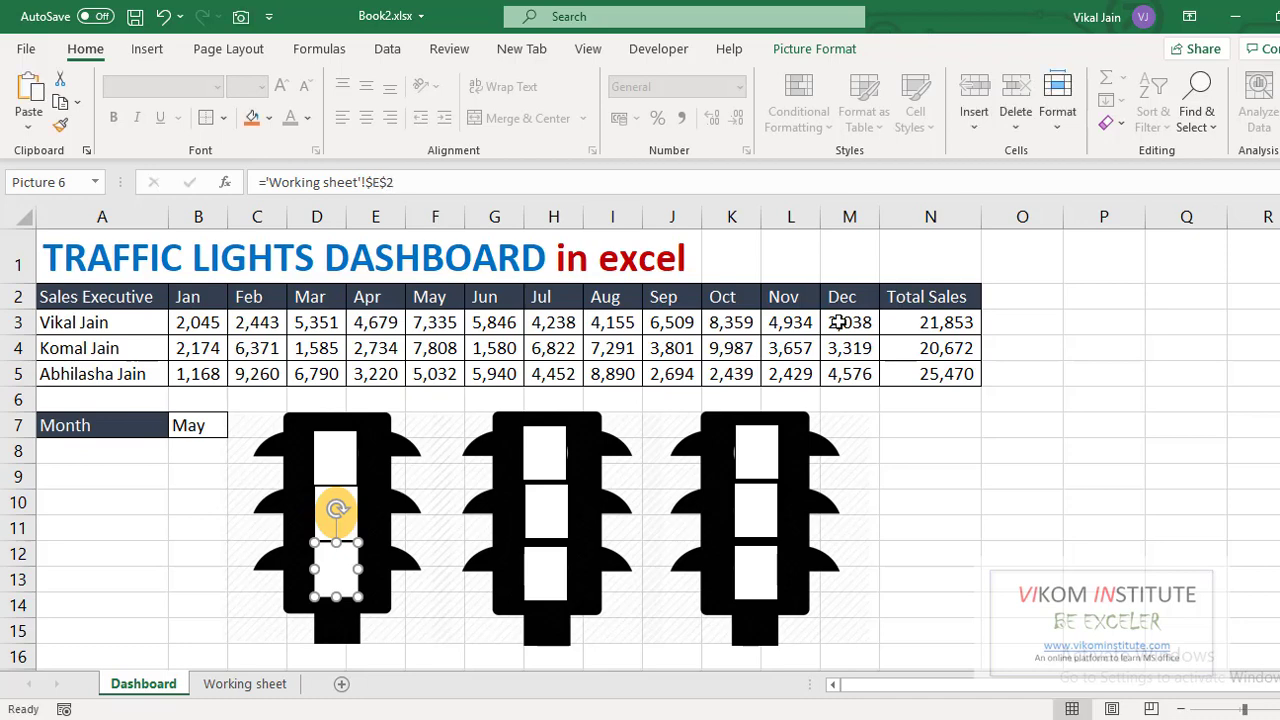
pyautogui.click(909, 500)
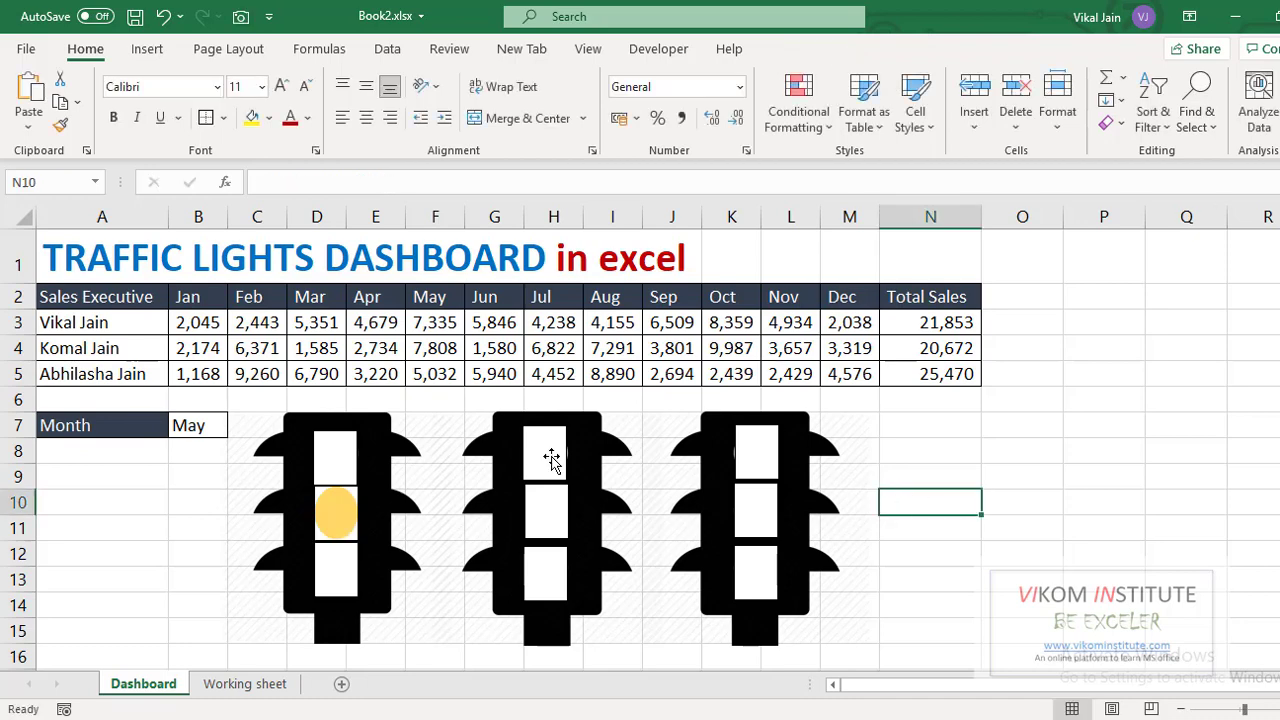
# - Link the third light's top and middle lamps to cells C4 and D4
pyautogui.click(557, 515)
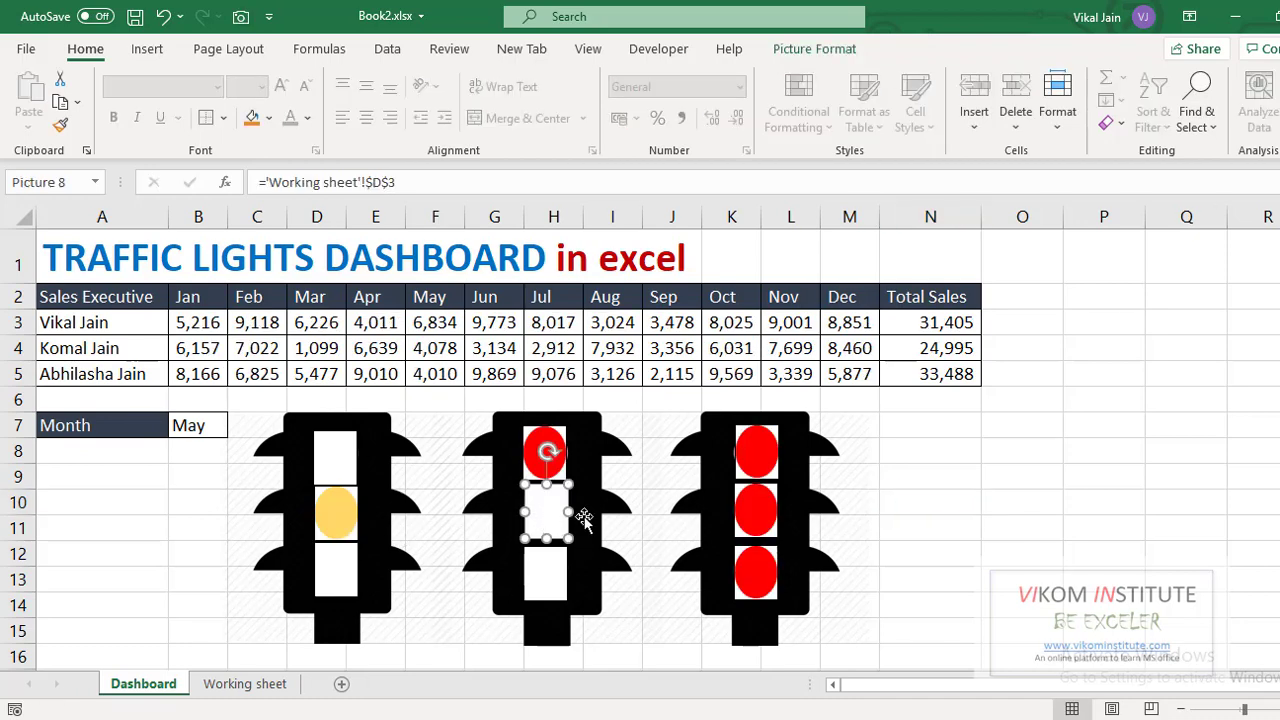
pyautogui.click(759, 460)
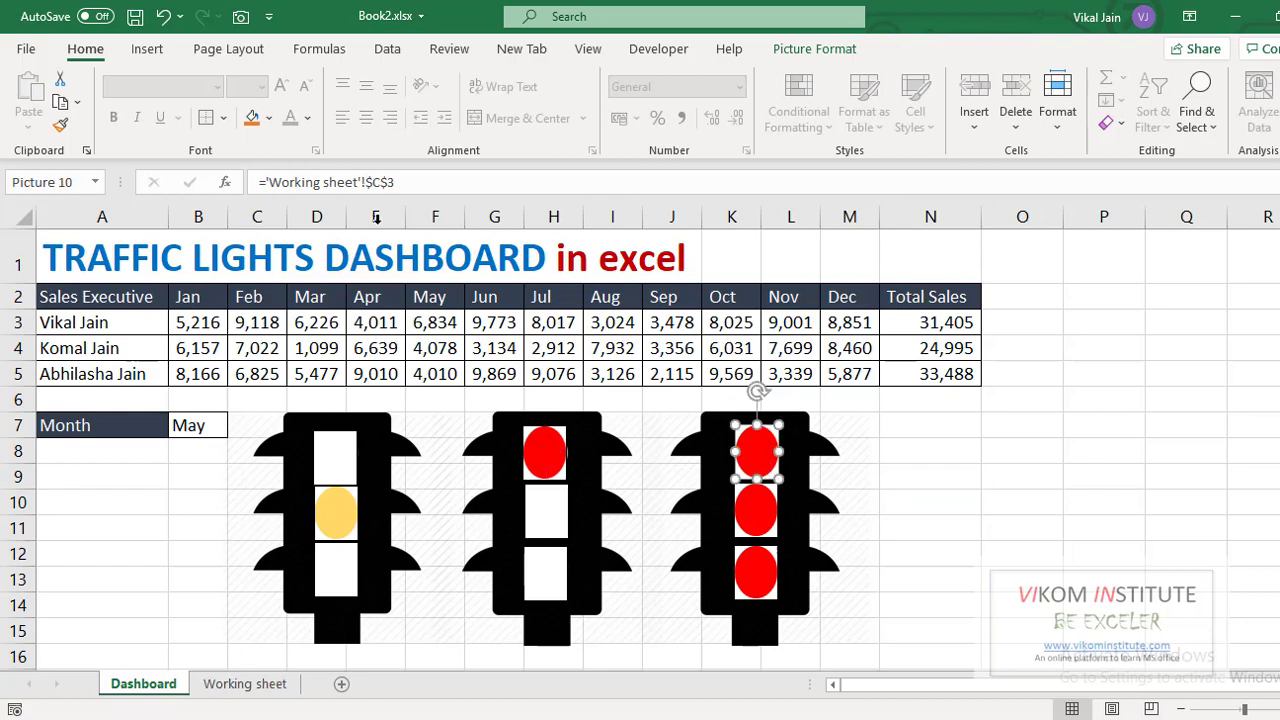
pyautogui.click(414, 186)
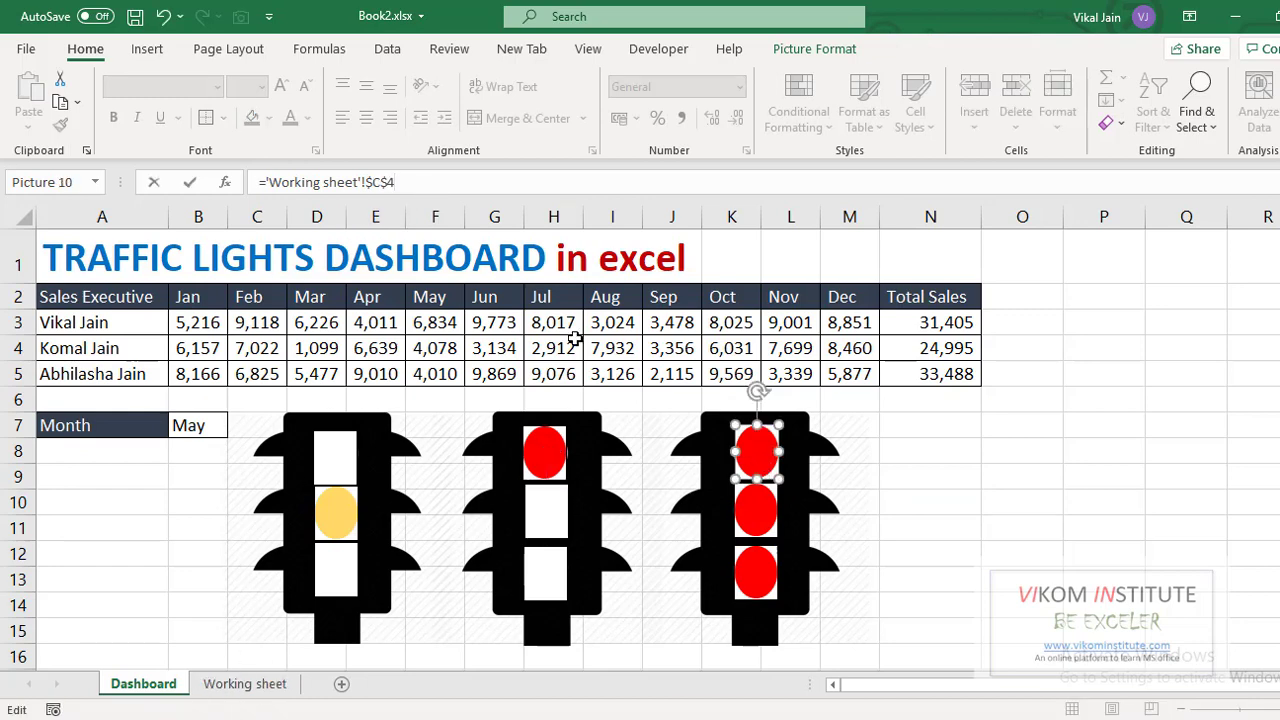
pyautogui.click(902, 488)
pyautogui.click(766, 514)
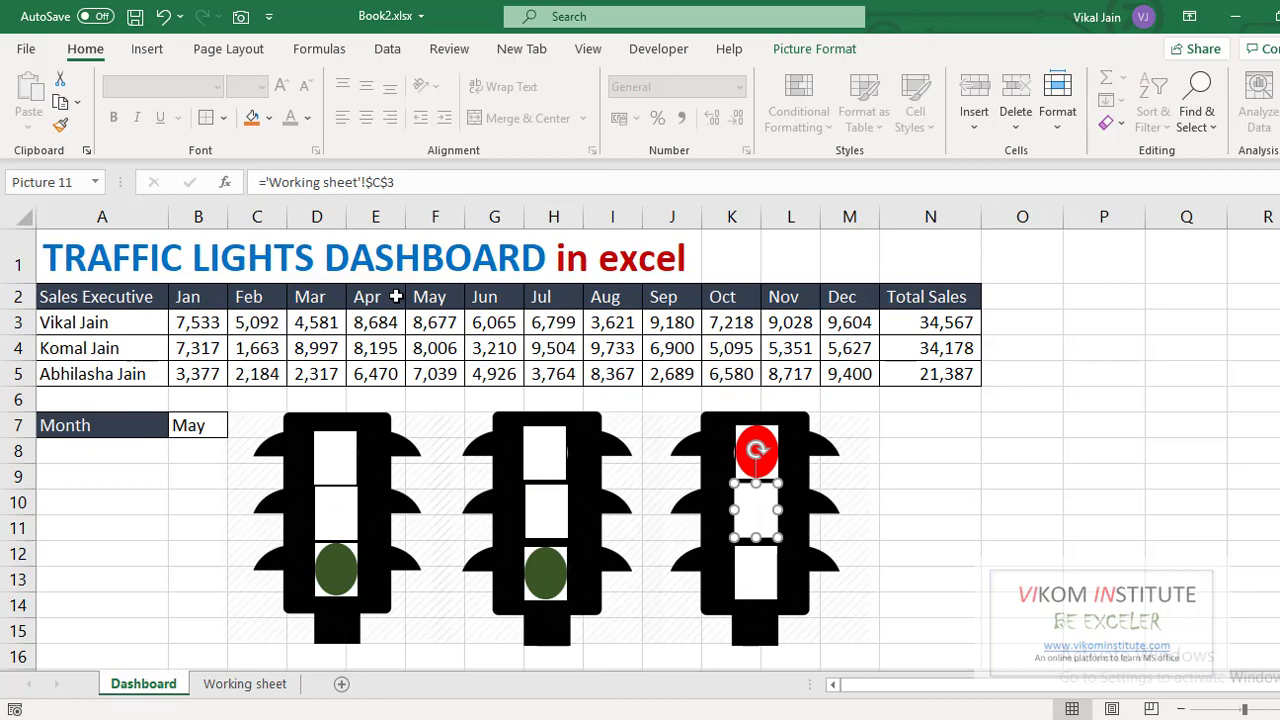
pyautogui.click(403, 184)
pyautogui.press('Left')
pyautogui.press('Left')
pyautogui.press('BackSpace')
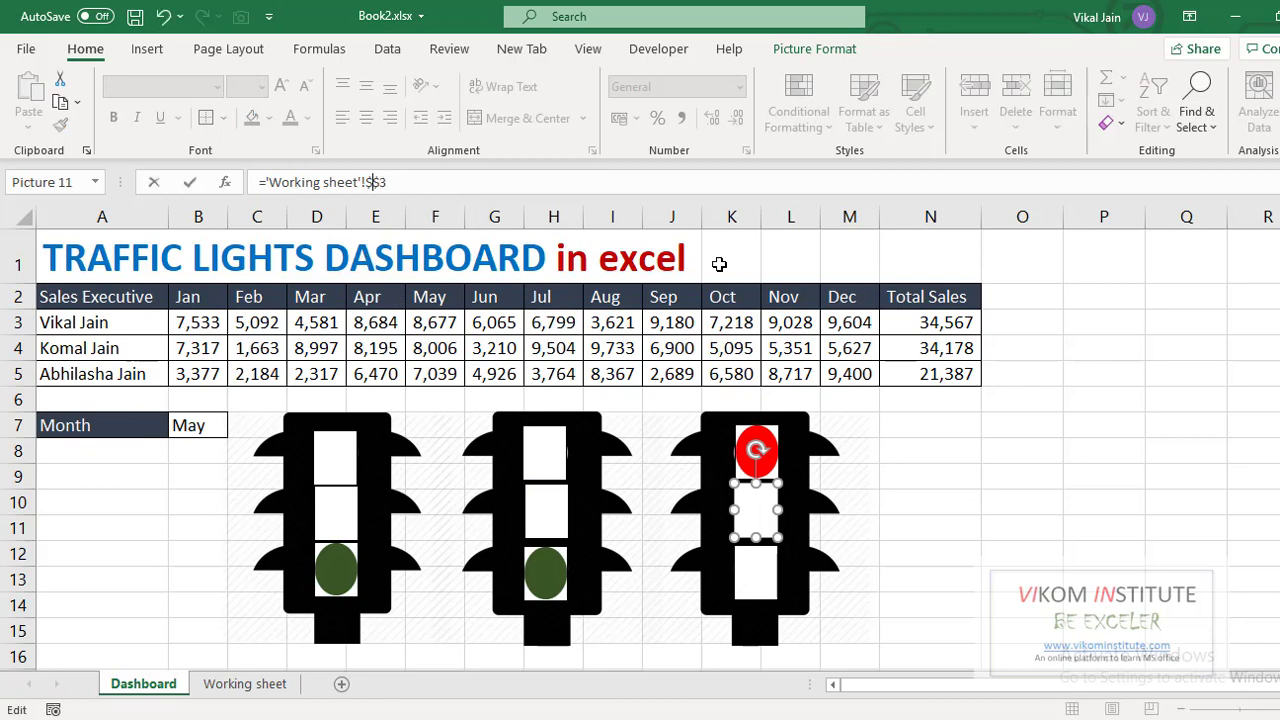
pyautogui.write('d')
pyautogui.press('Return')
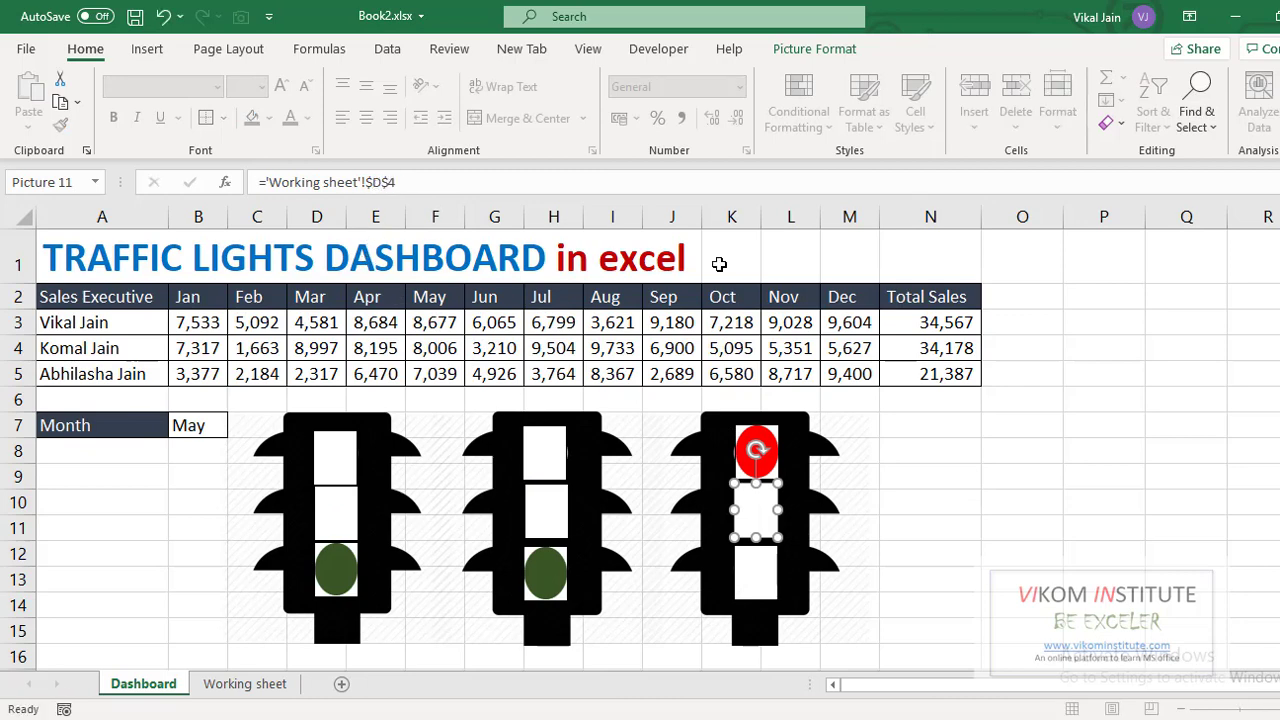
# - Link the third light's bottom lamp to cell E4
pyautogui.click(754, 578)
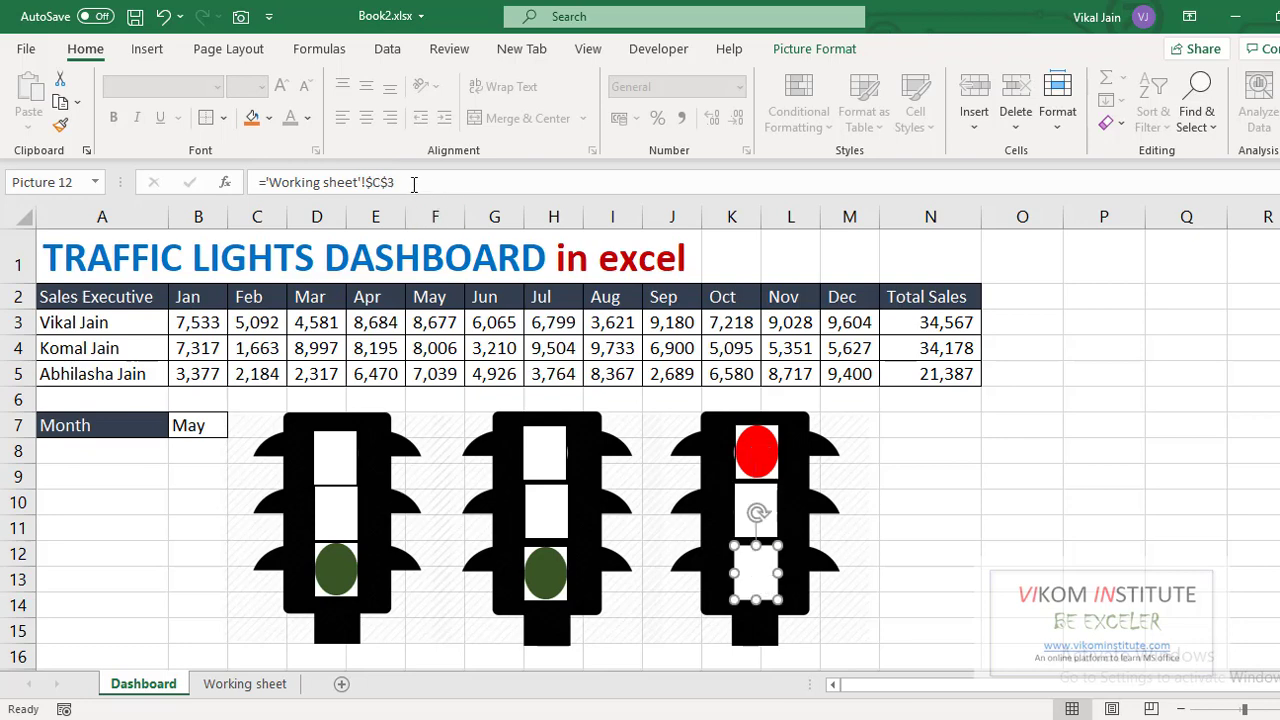
pyautogui.click(381, 182)
pyautogui.press('BackSpace')
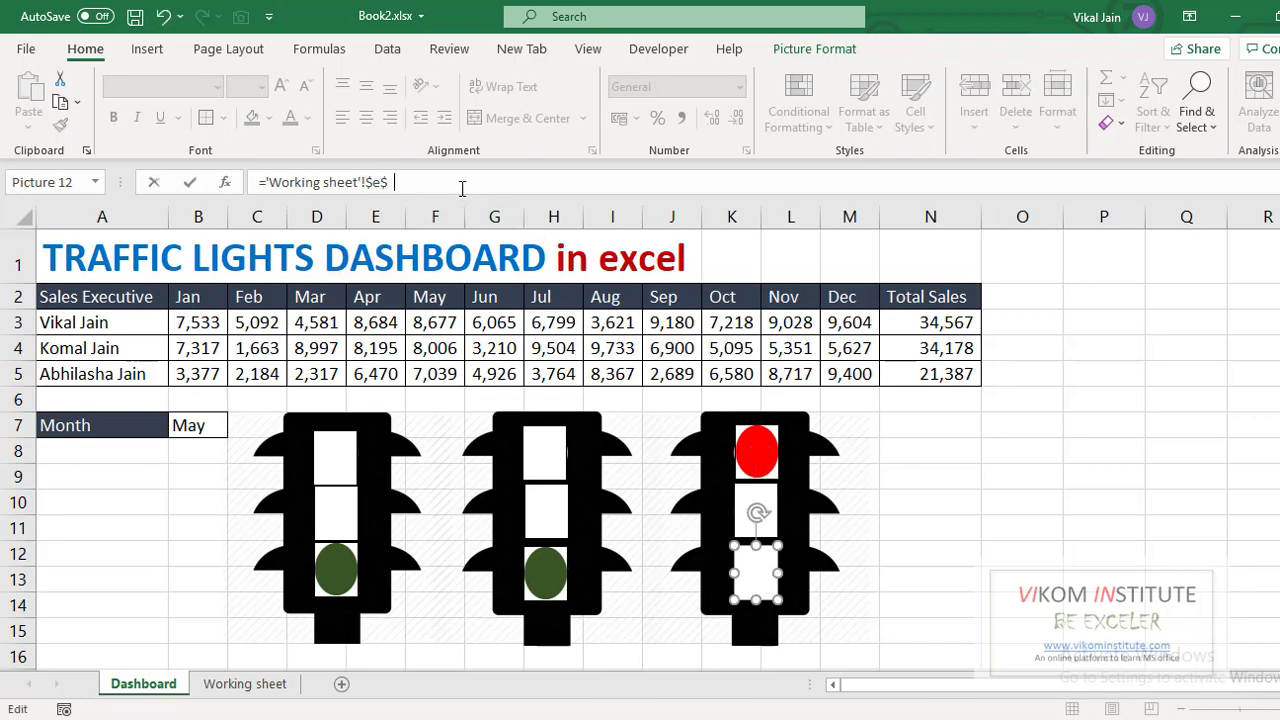
pyautogui.click(966, 503)
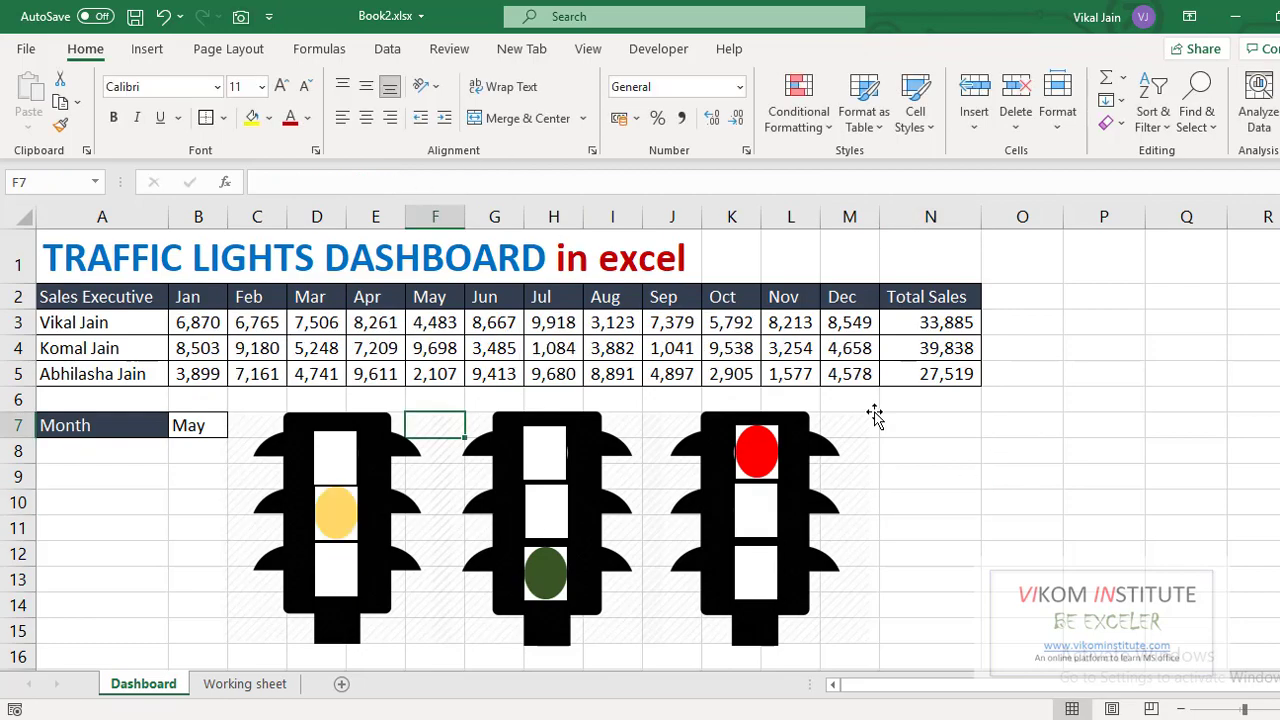
# - Re-enter the May RANDBETWEEN cells repeatedly until the lights show red, green and yellow for totals 18,988, 29,718 and 27,854
pyautogui.press('Up')
pyautogui.press('Up')
pyautogui.press('F2')
pyautogui.press('Return')
pyautogui.press('Up')
pyautogui.press('Up')
pyautogui.press('F2')
pyautogui.press('Return')
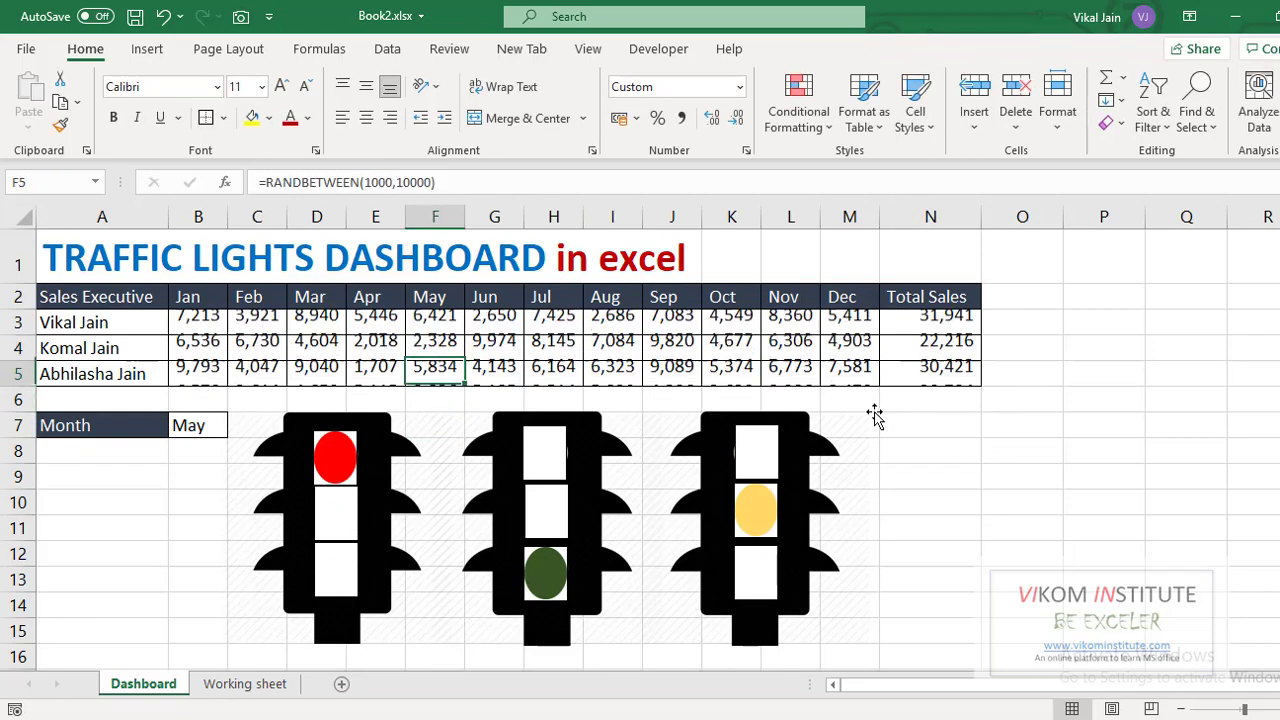
pyautogui.press('Up')
pyautogui.press('F2')
pyautogui.press('Return')
pyautogui.press('F2')
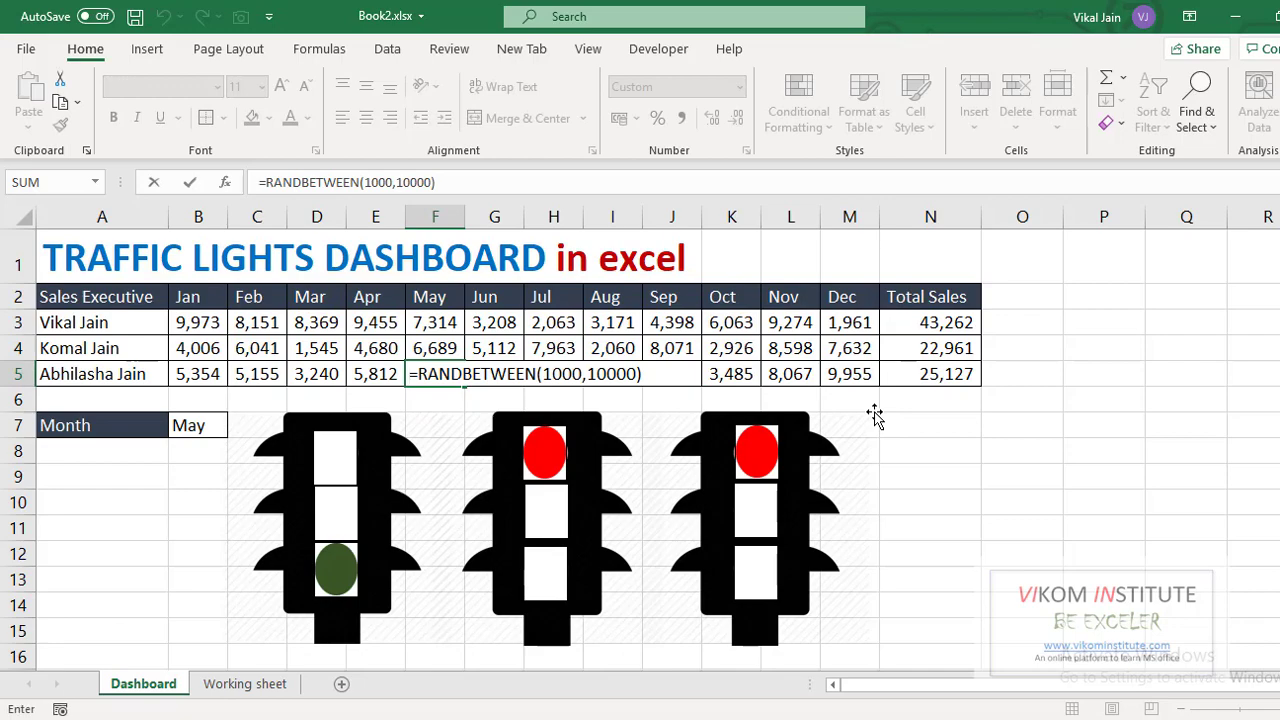
pyautogui.press('Return')
pyautogui.press('Up')
pyautogui.press('Up')
pyautogui.press('F2')
pyautogui.press('Return')
pyautogui.press('Up')
pyautogui.press('F2')
pyautogui.press('Return')
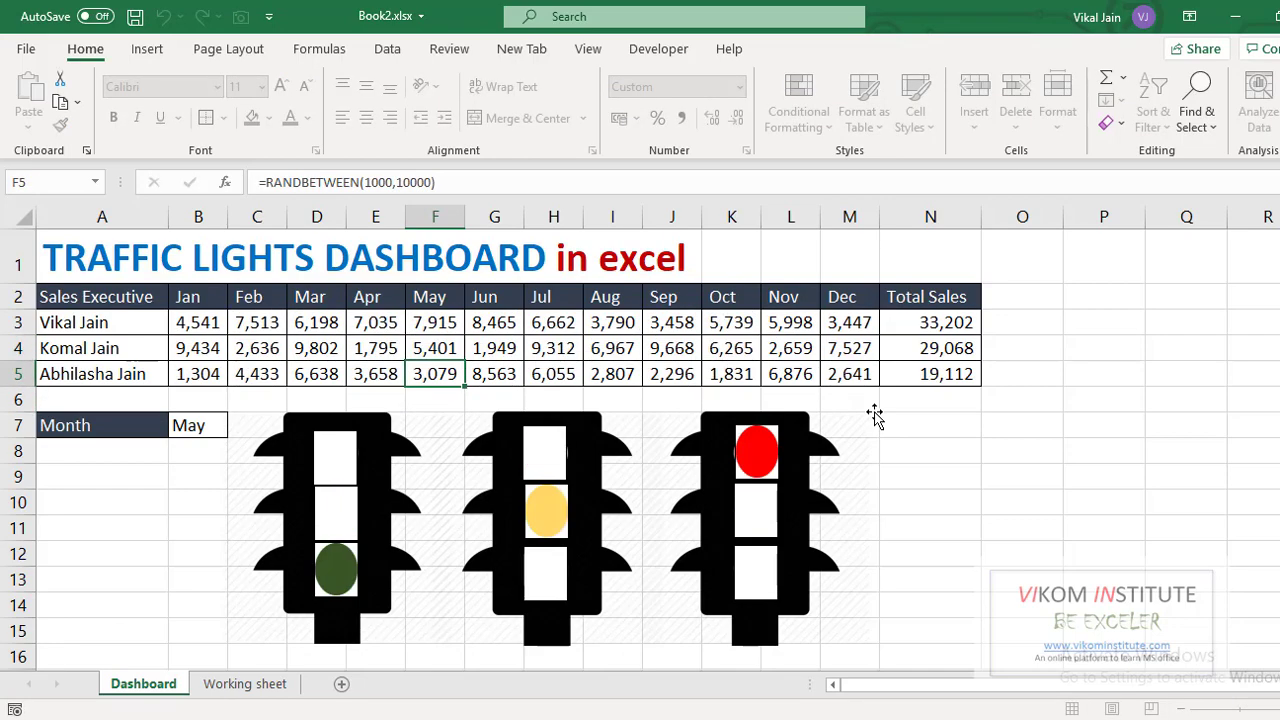
pyautogui.press('F2')
pyautogui.press('Return')
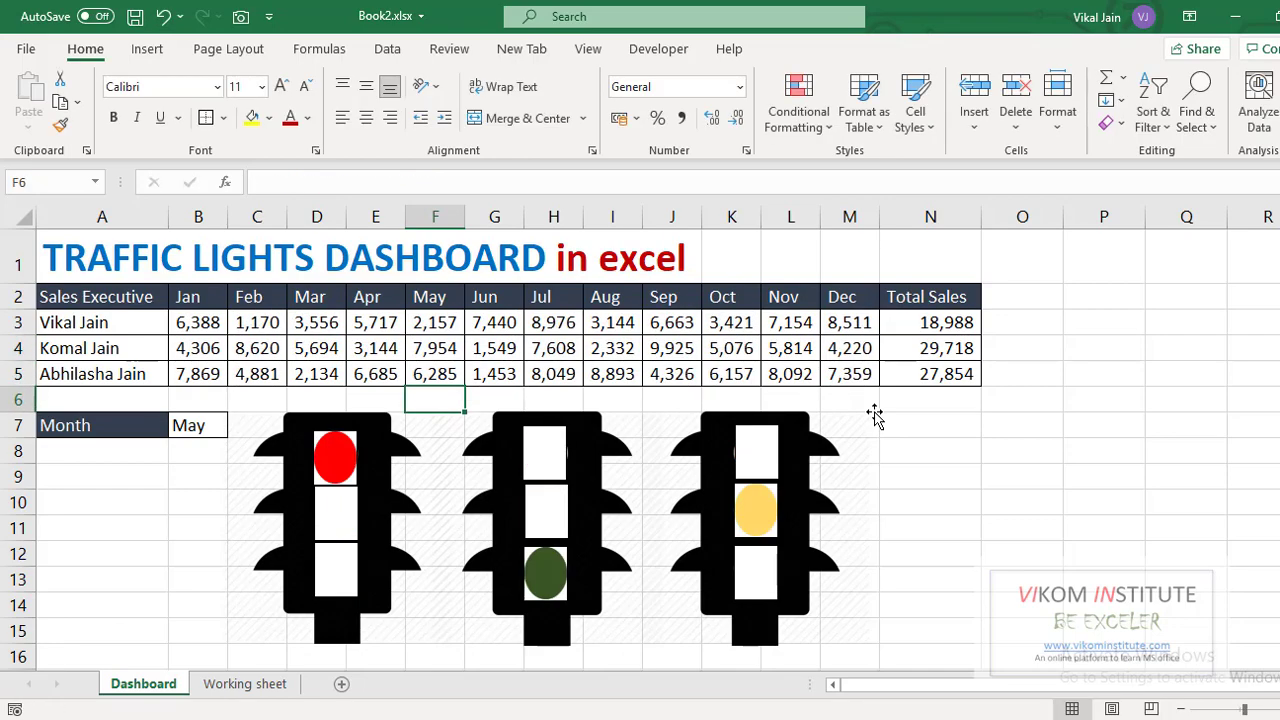